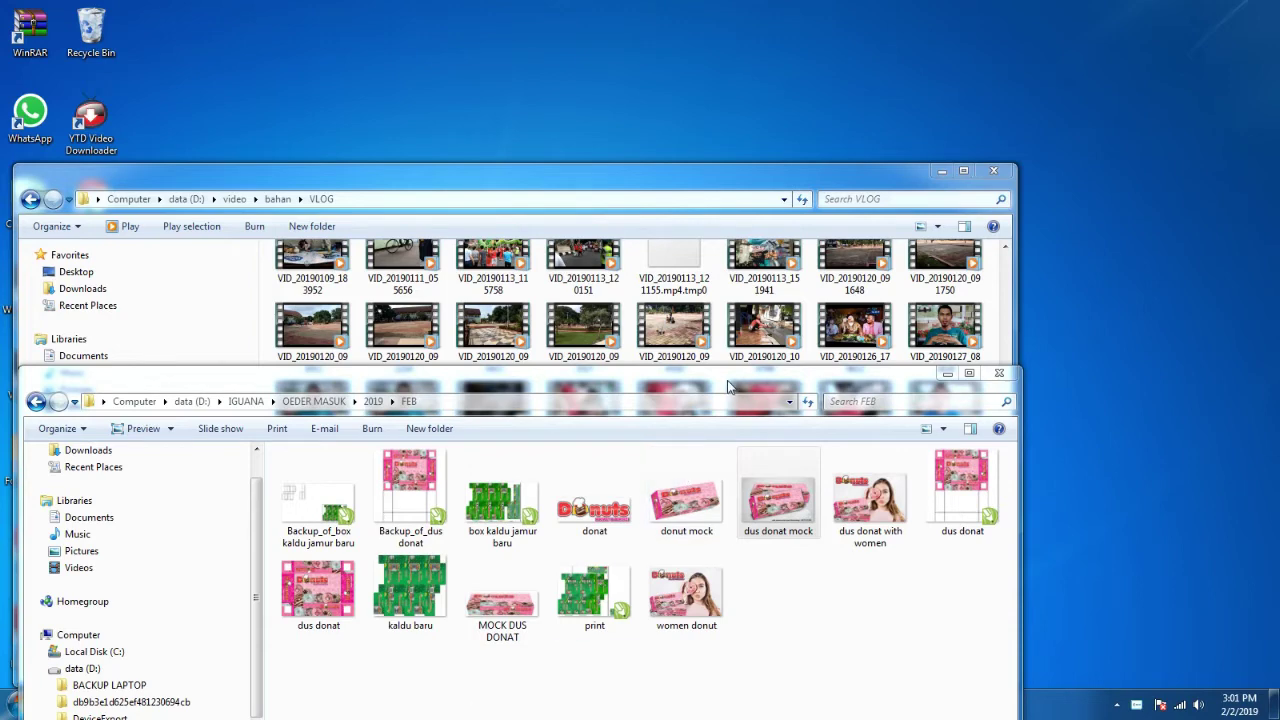
- Bring the FEB folder window in front of the VLOG folder window
left_click_drag(727, 386, 812, 292)
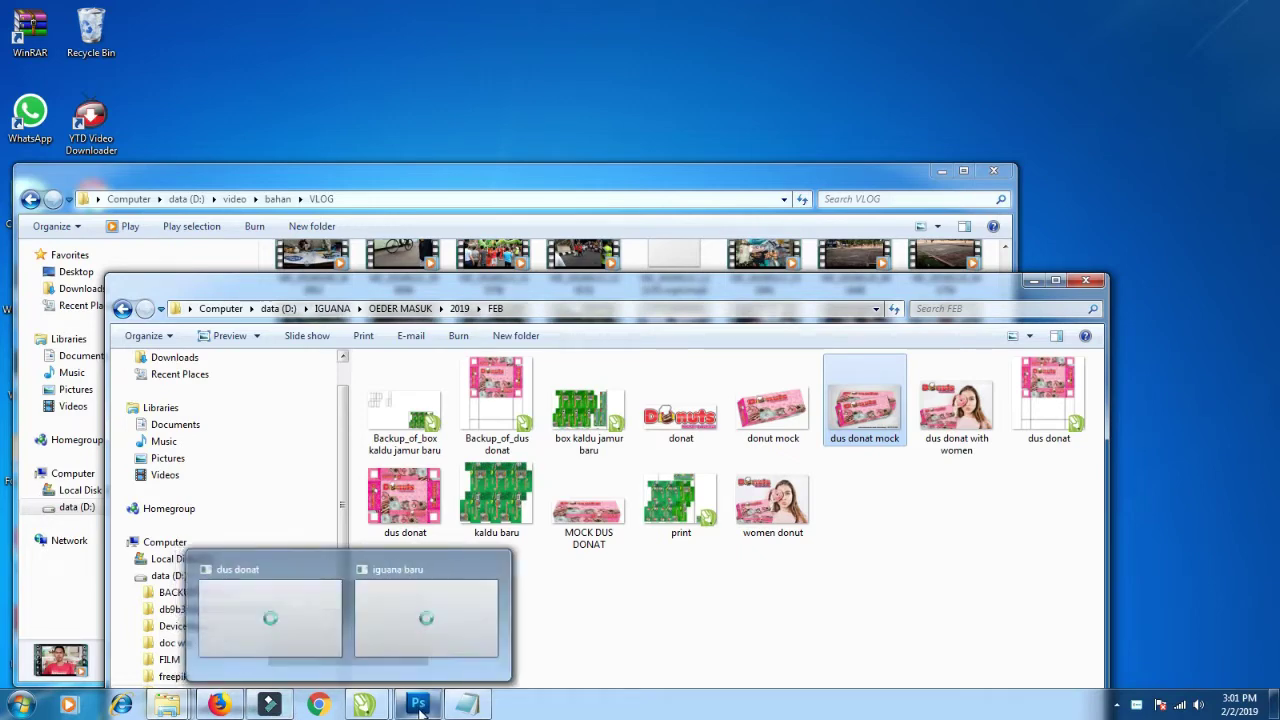
mouse_move(418, 705)
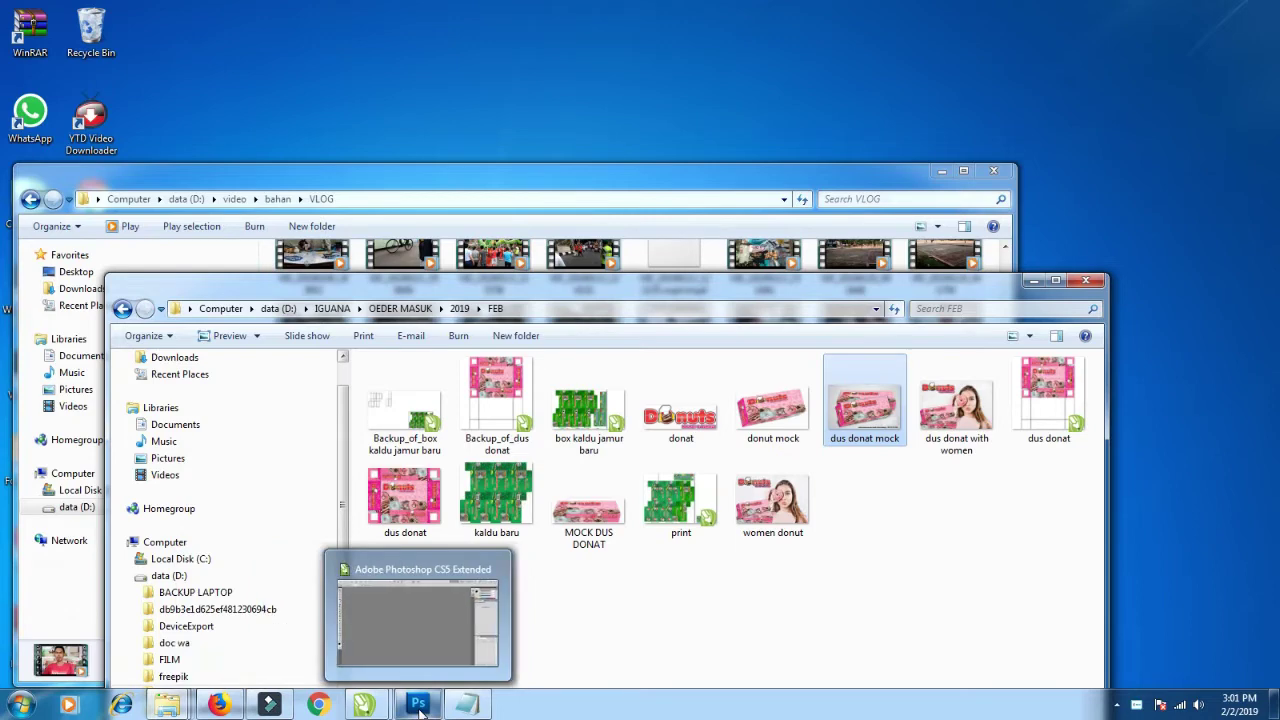
- Open the dus donat.jpg box net from the FEB folder in Photoshop
left_click(420, 710)
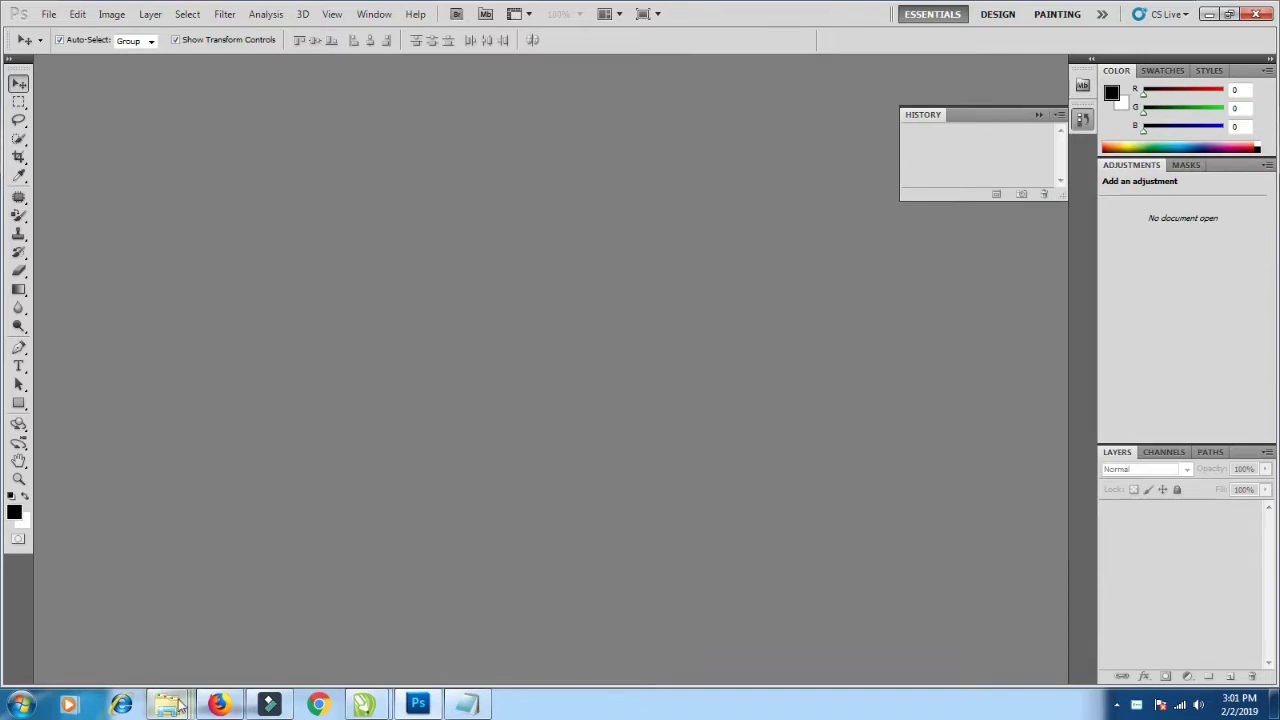
mouse_move(167, 705)
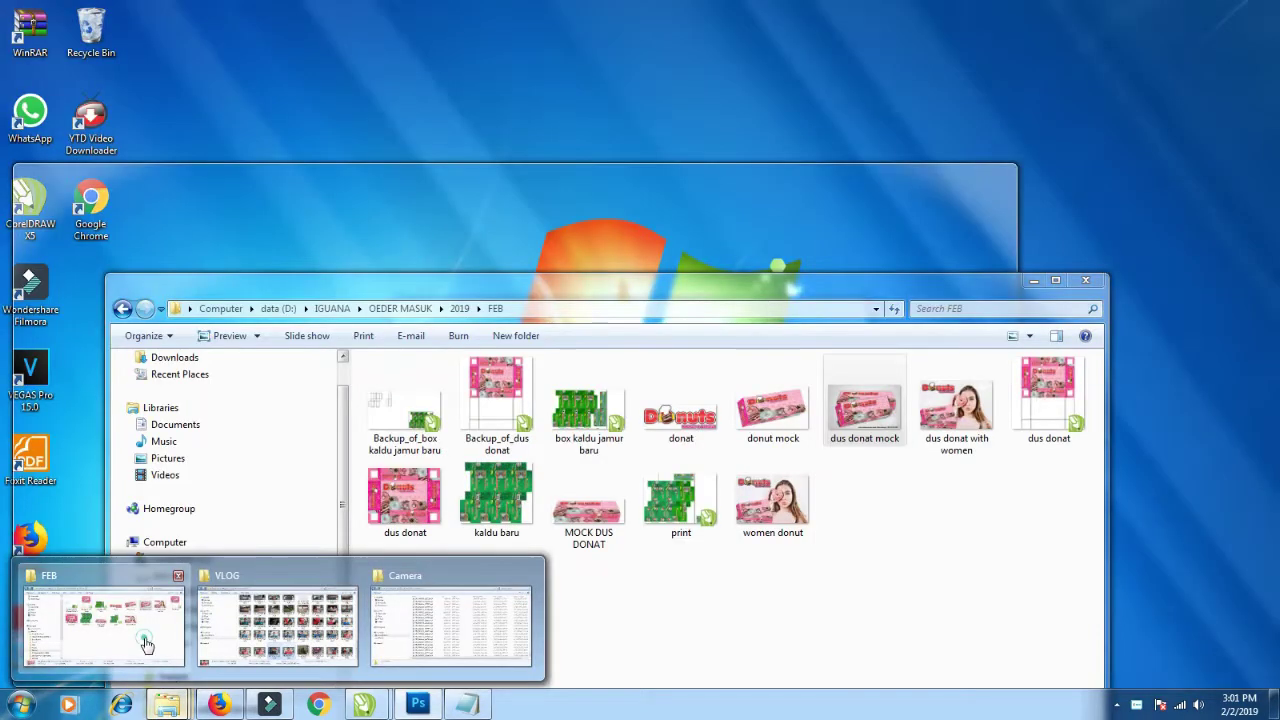
left_click(140, 640)
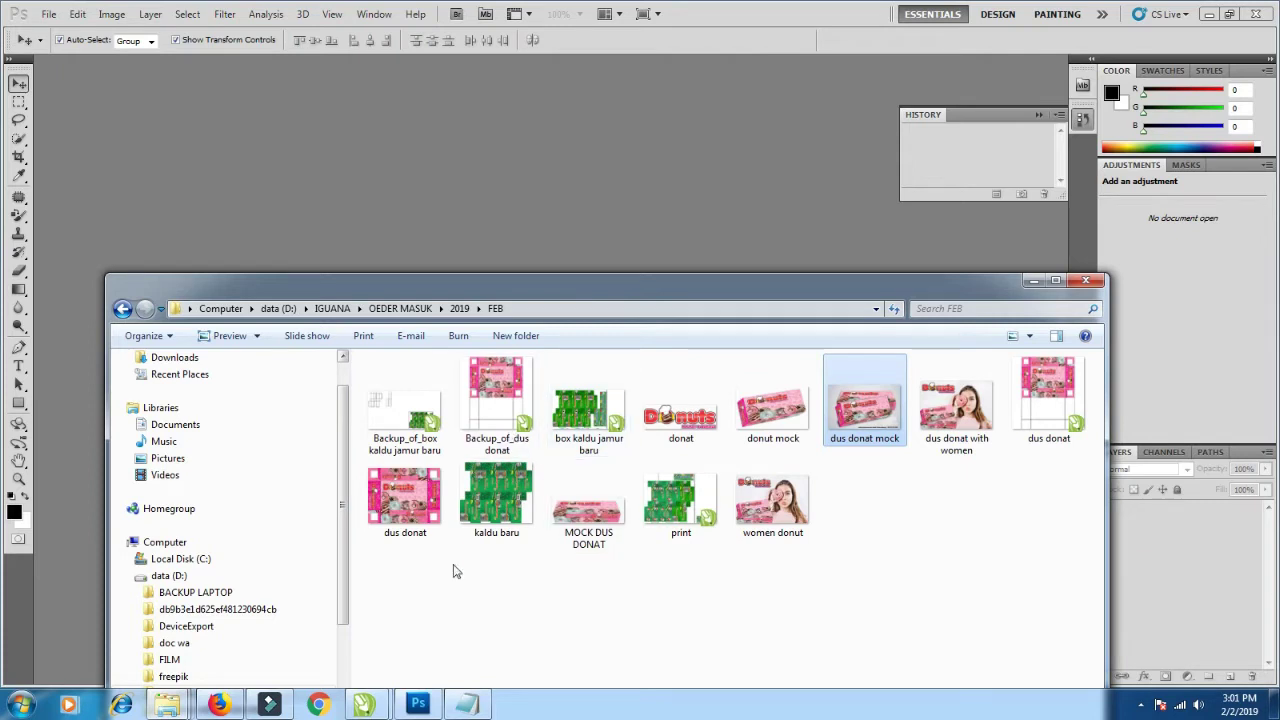
left_click(425, 518)
left_click_drag(603, 237, 614, 205)
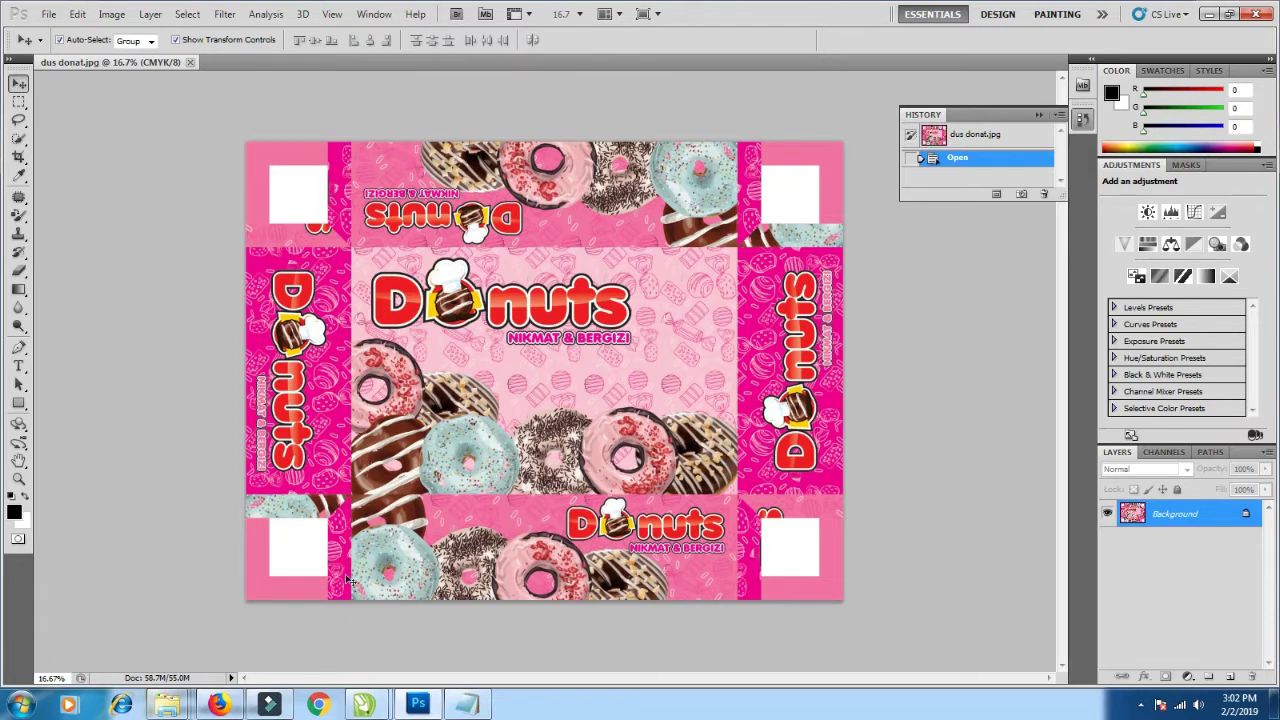
mouse_move(167, 705)
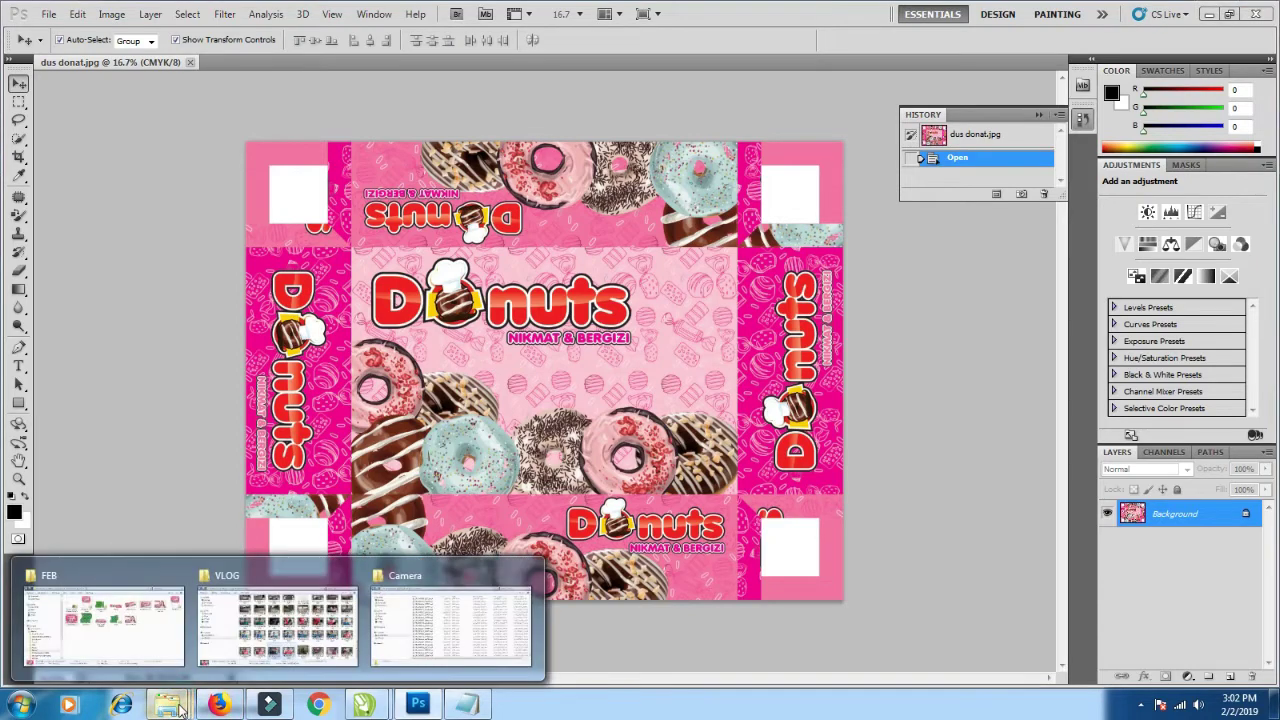
- Open women donut.jpg in Photoshop, then return to the dus donat.jpg document
left_click(104, 620)
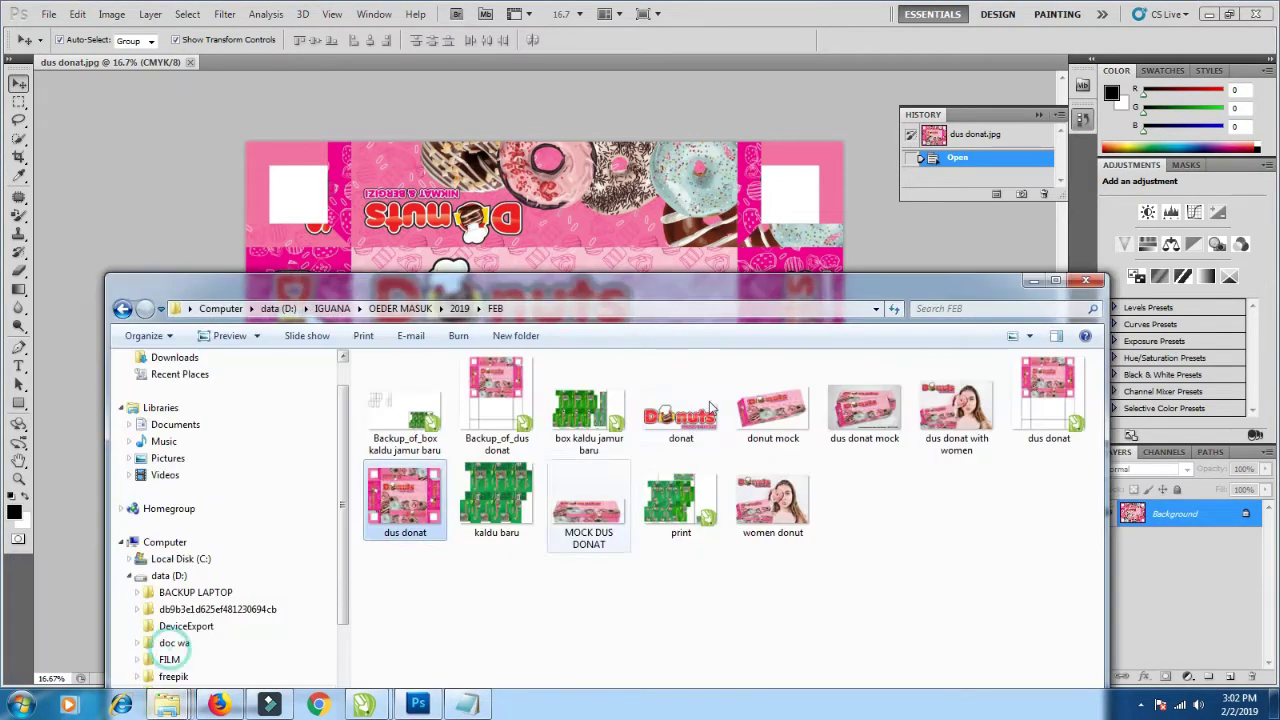
left_click(776, 503)
left_click(738, 172)
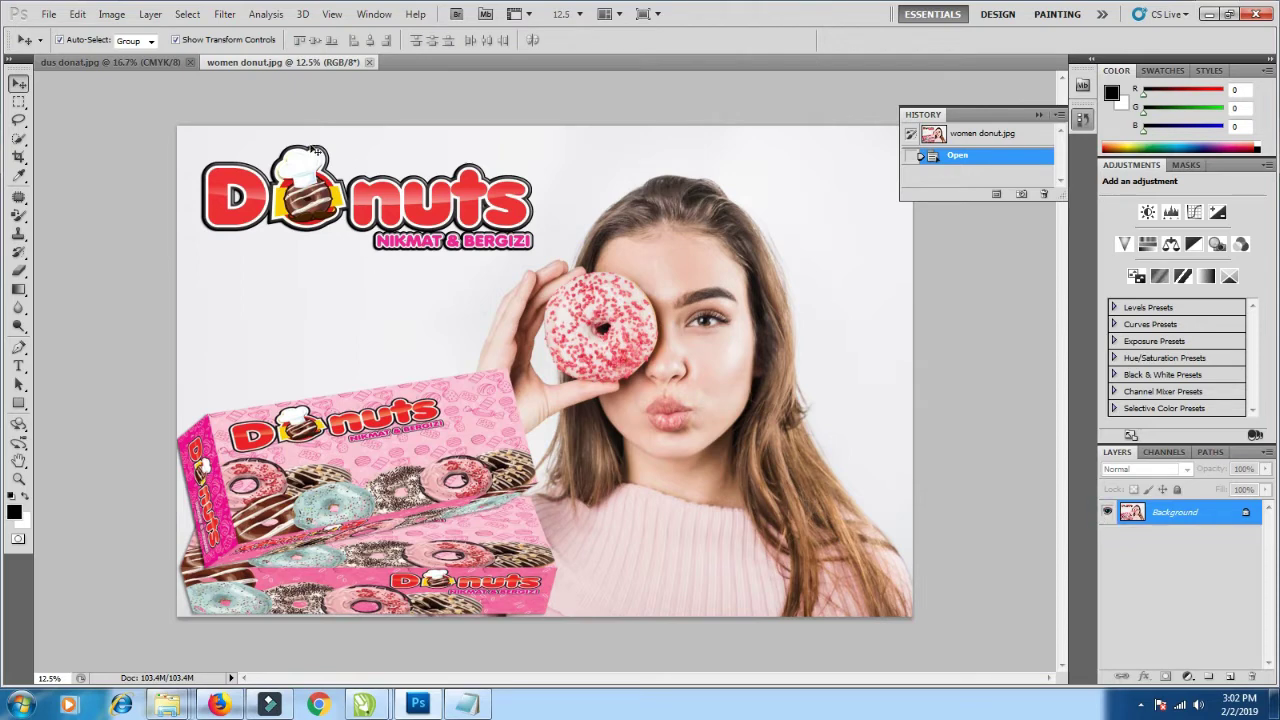
left_click(160, 63)
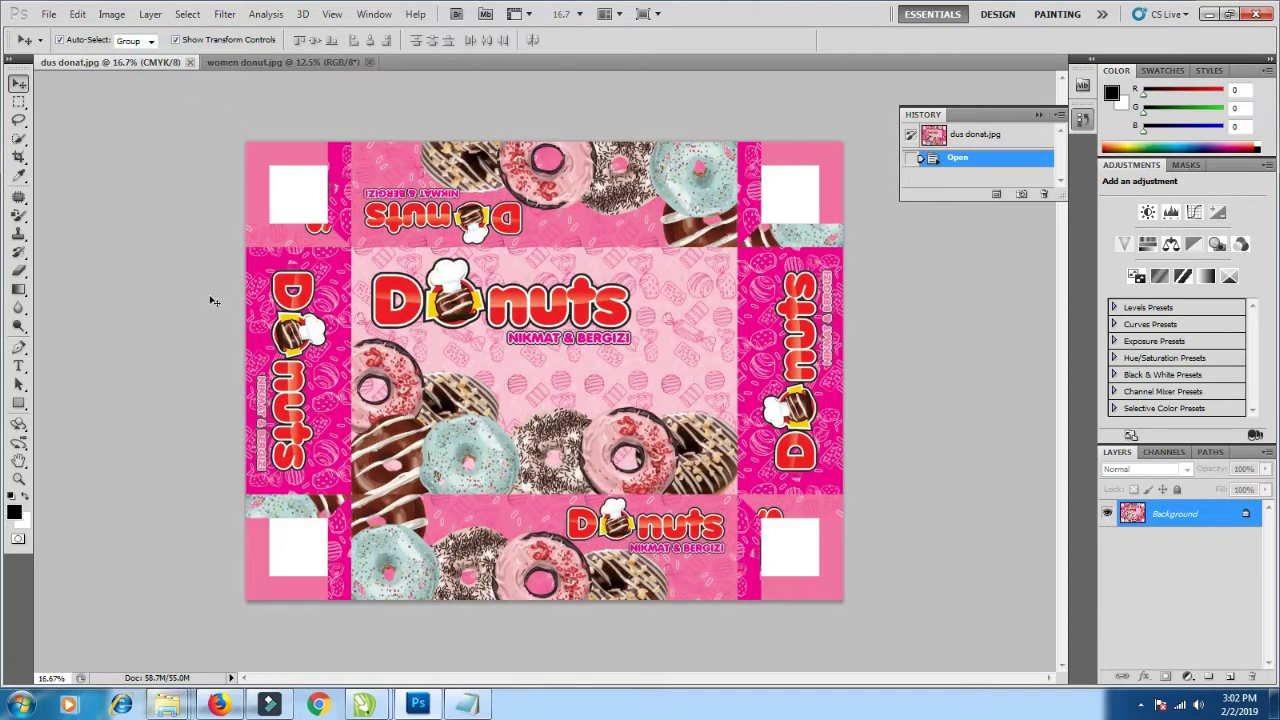
- At 33.3% zoom, marquee-select the Donuts-logo front panel in dus donat.jpg, then show women donut.jpg
left_click(19, 101)
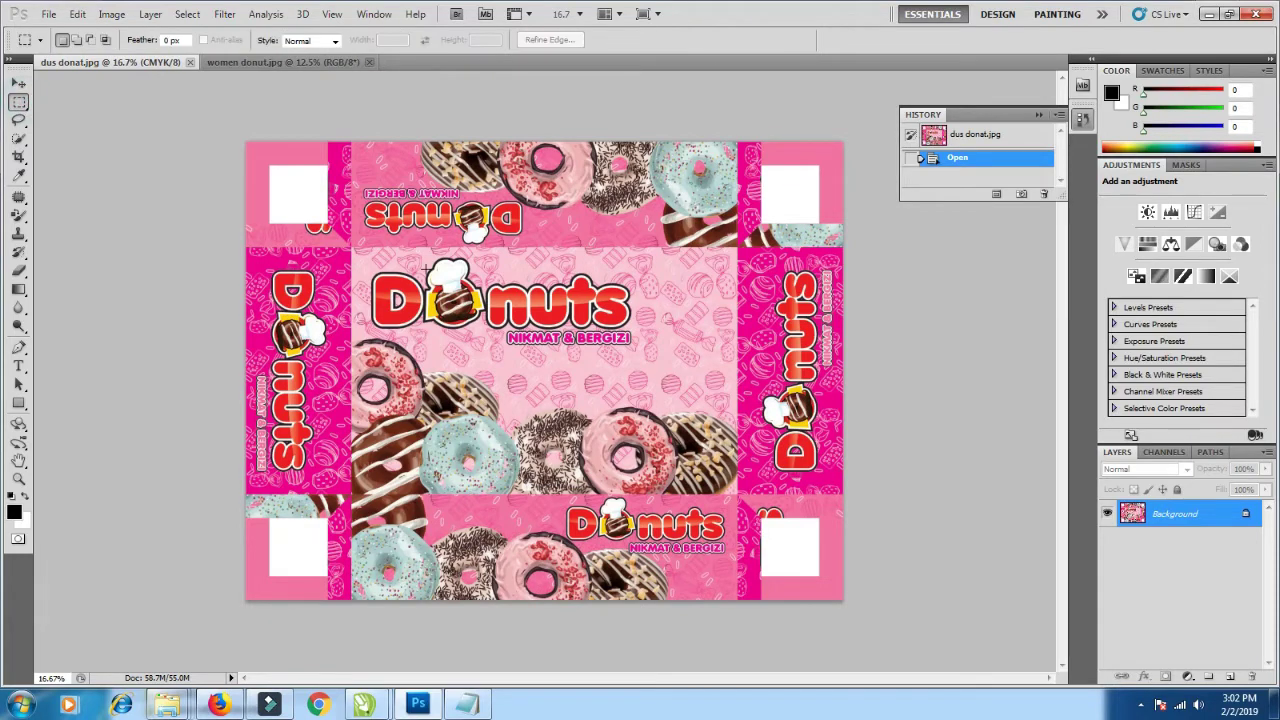
key("ctrl+plus")
key("ctrl+plus")
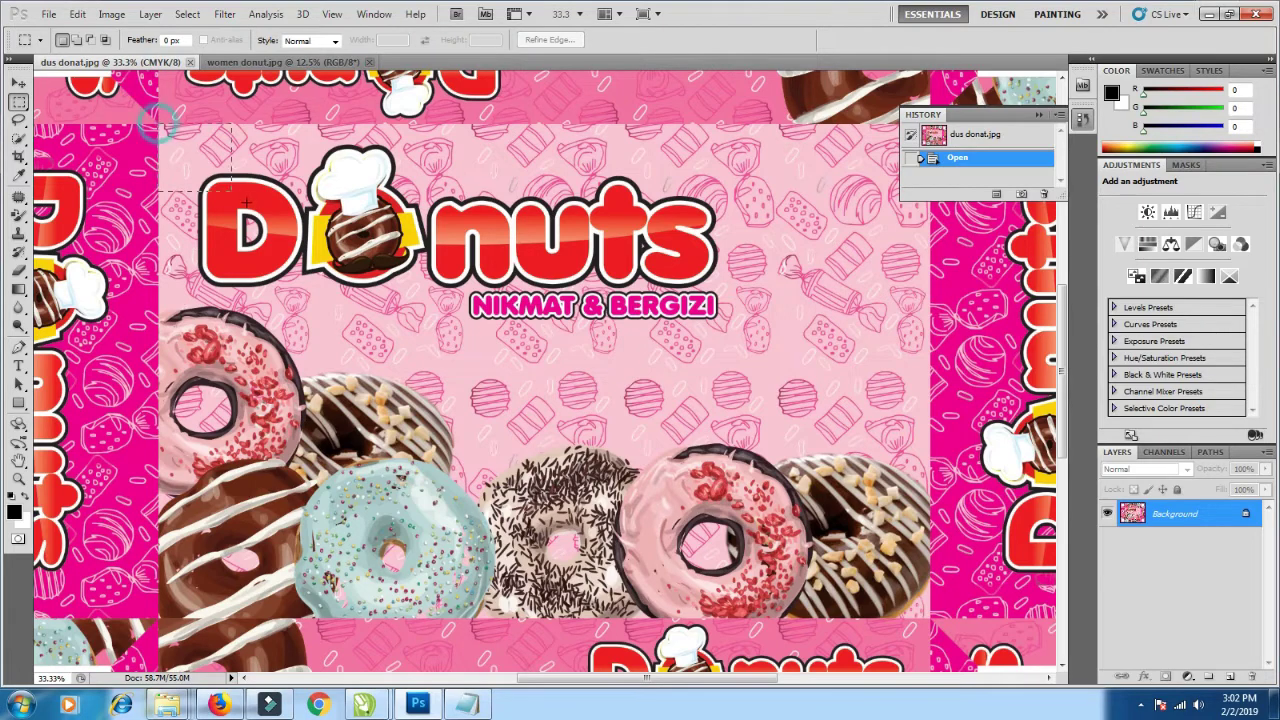
left_click_drag(157, 123, 258, 213)
left_click(159, 125)
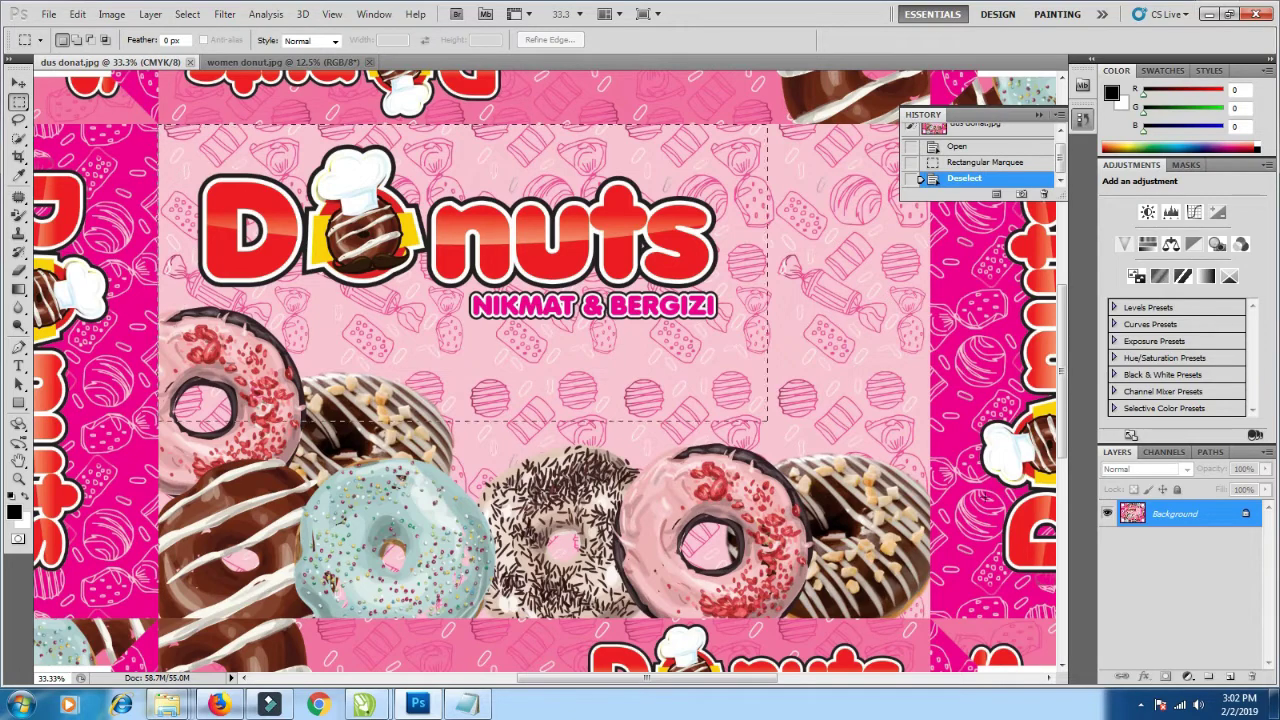
left_click_drag(768, 420, 930, 615)
left_click_drag(930, 615, 931, 618)
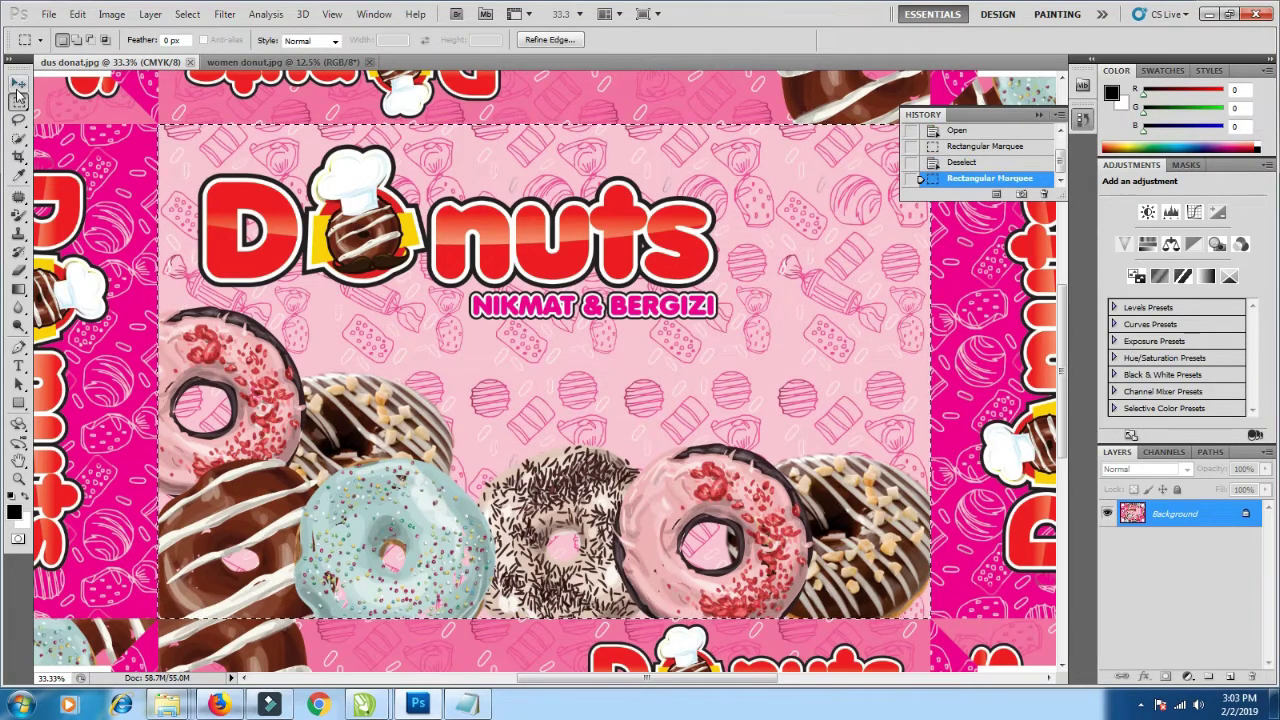
left_click(18, 84)
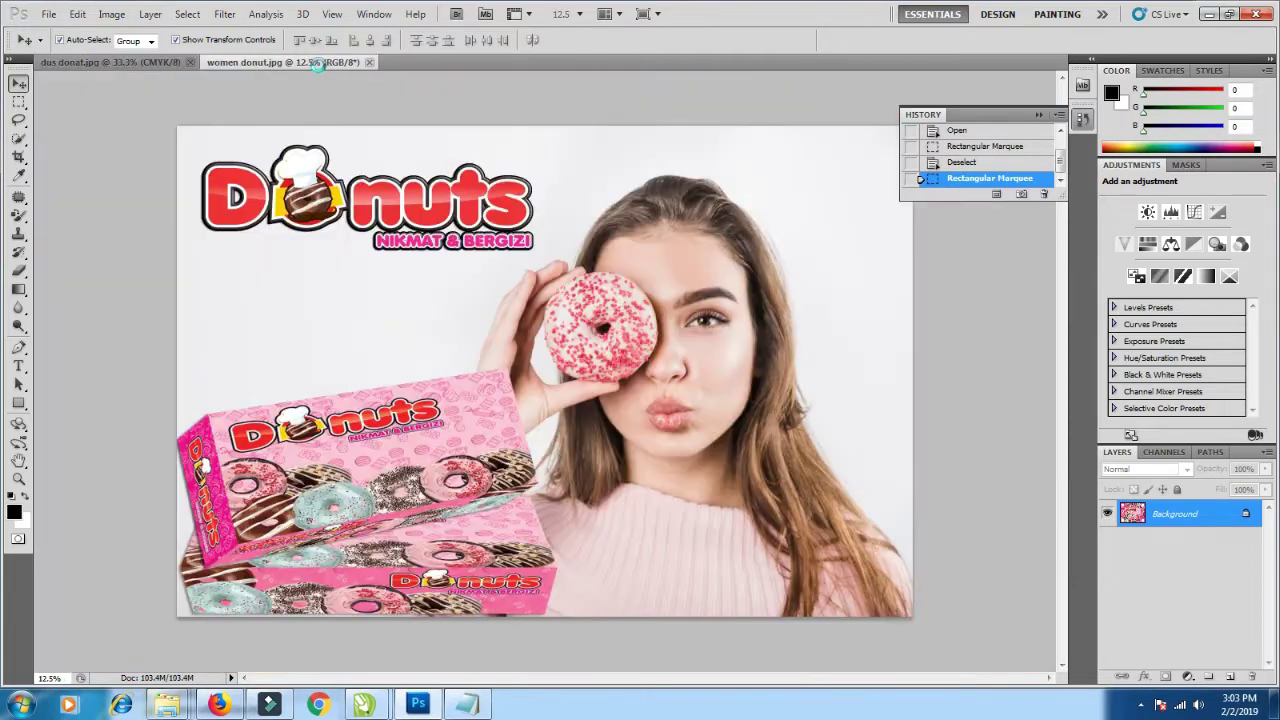
left_click(318, 62)
- Bring the front panel into women donut.jpg as Layer 1, hide Background, and move it up-left
left_click_drag(581, 366, 583, 370)
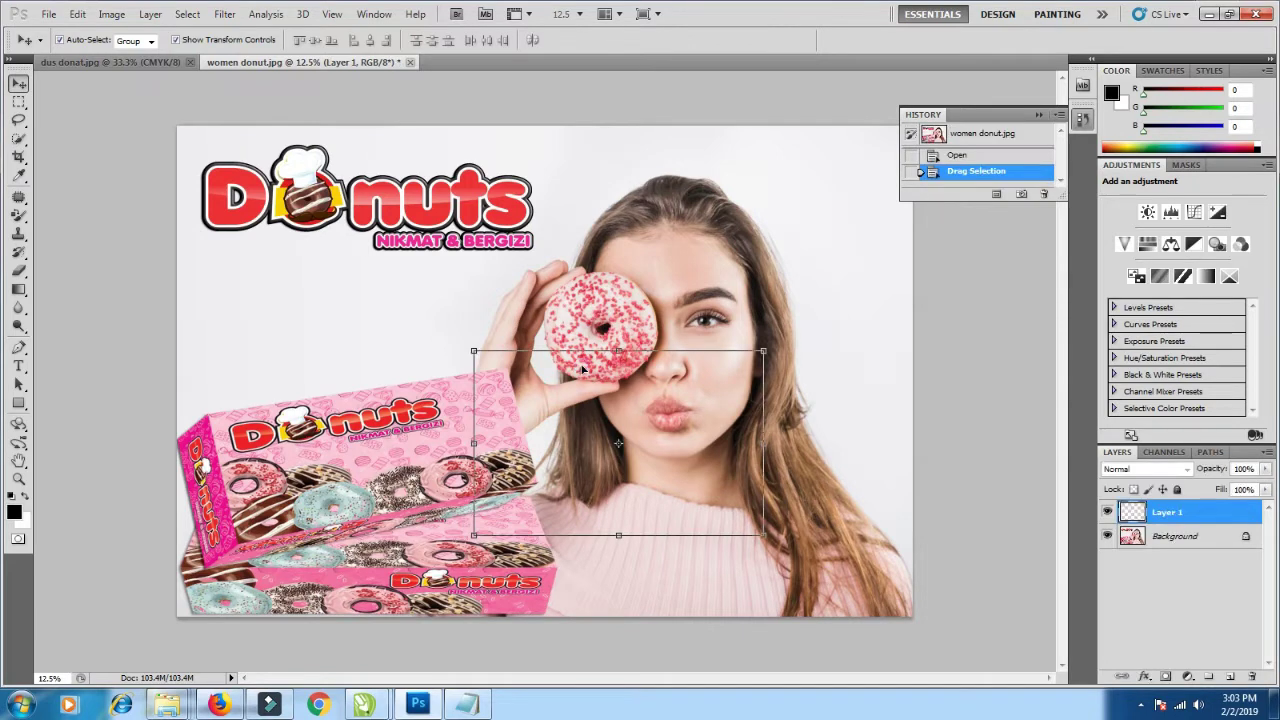
left_click(1107, 536)
left_click(620, 440)
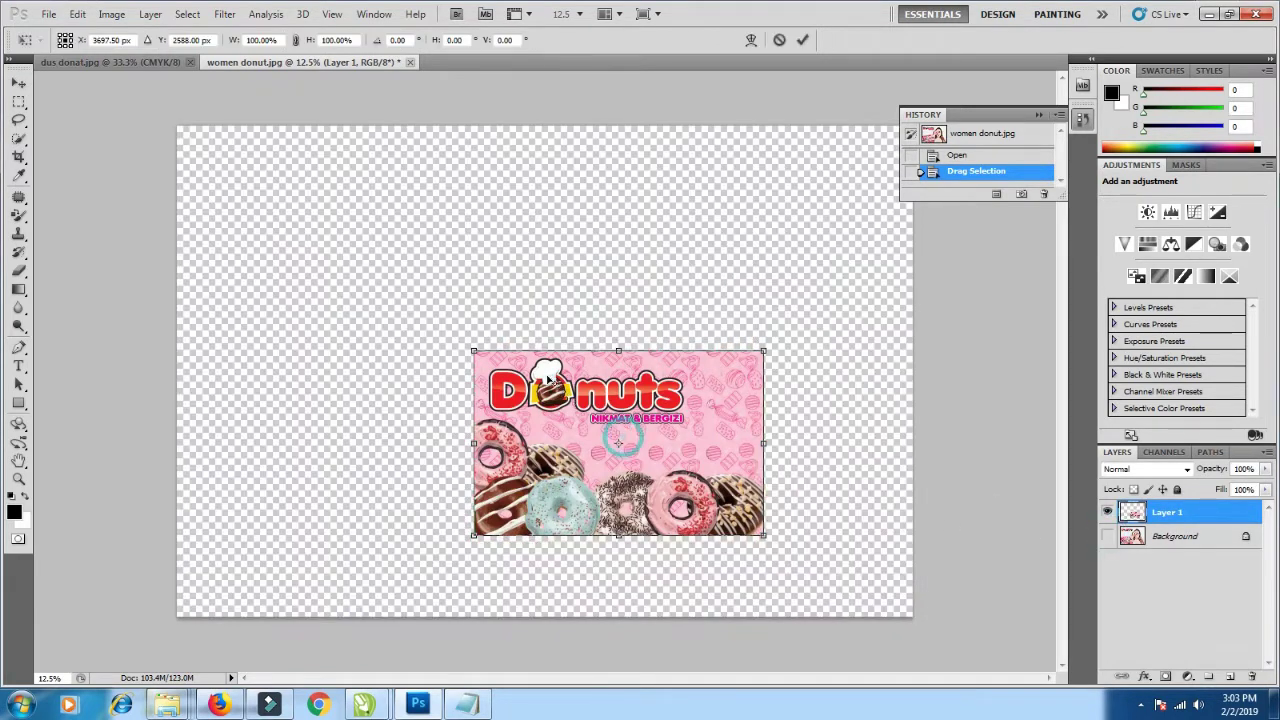
left_click_drag(552, 382, 456, 326)
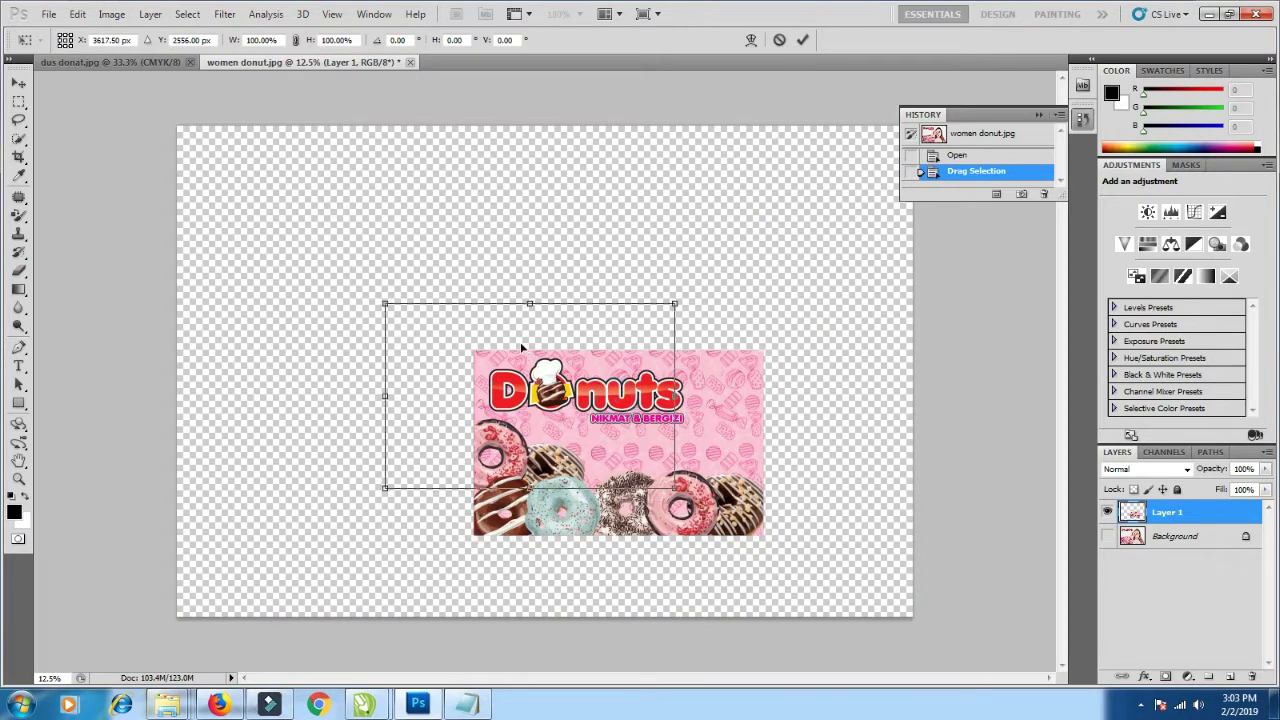
left_click(802, 40)
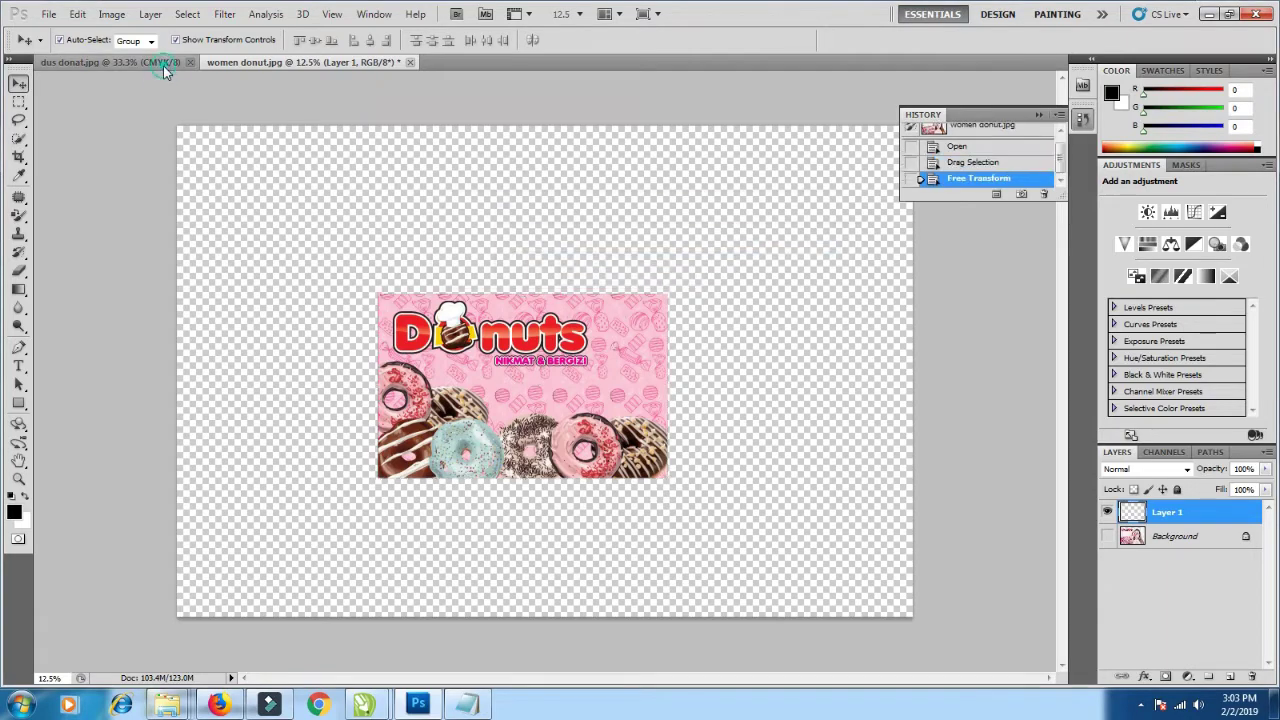
- Copy the box's lower side strip into the photo as Layer 2, placed below the front panel
left_click(163, 65)
scroll(358, 390, "down", 3)
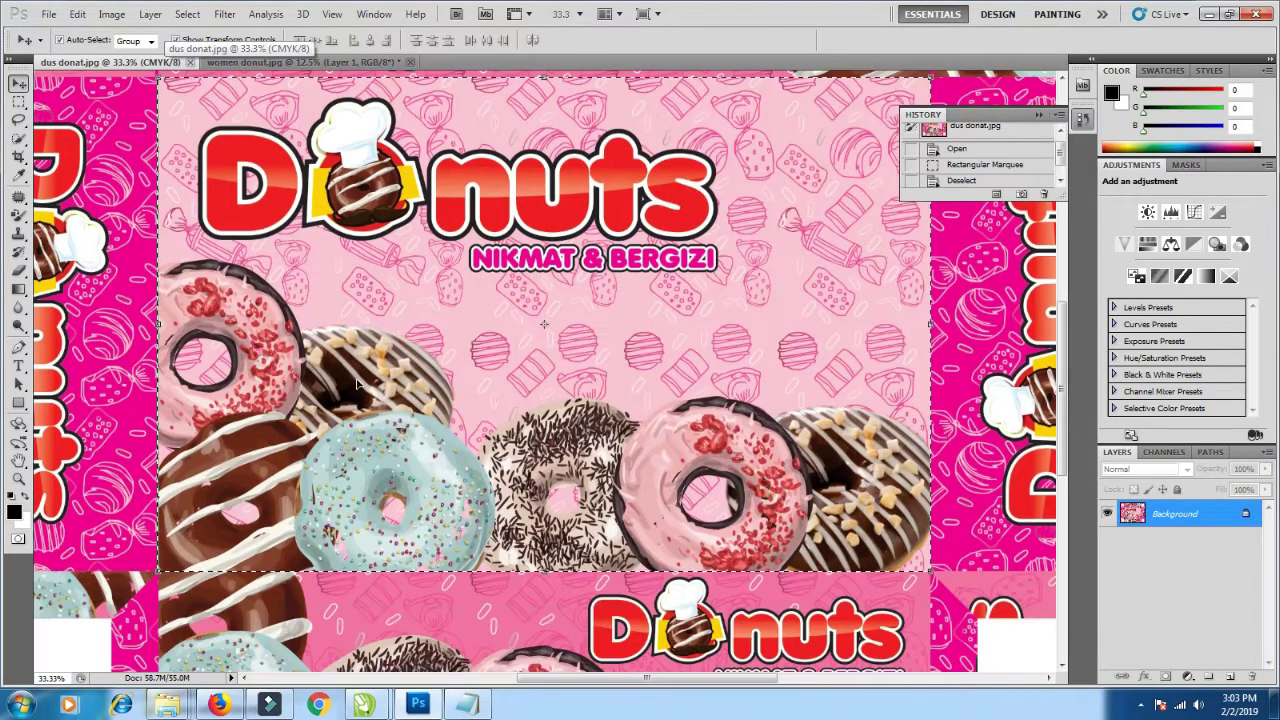
scroll(358, 390, "down", 2)
key("m")
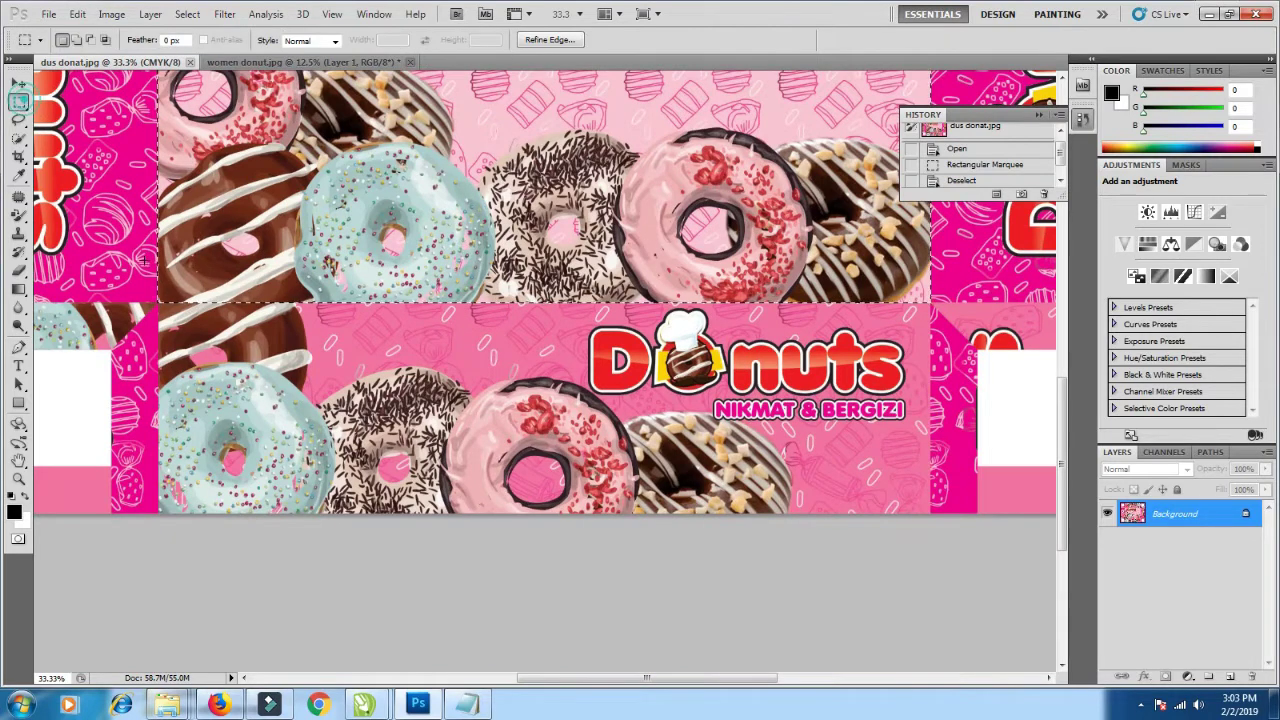
left_click(157, 301)
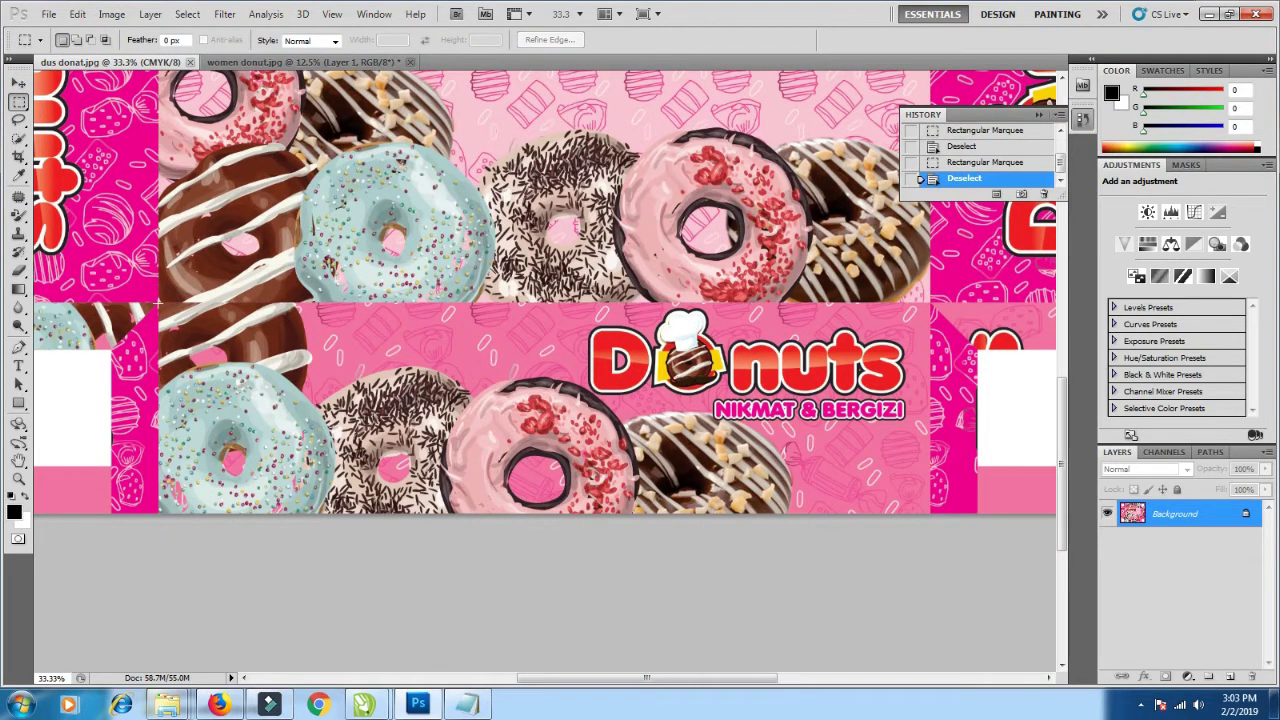
left_click_drag(158, 302, 930, 515)
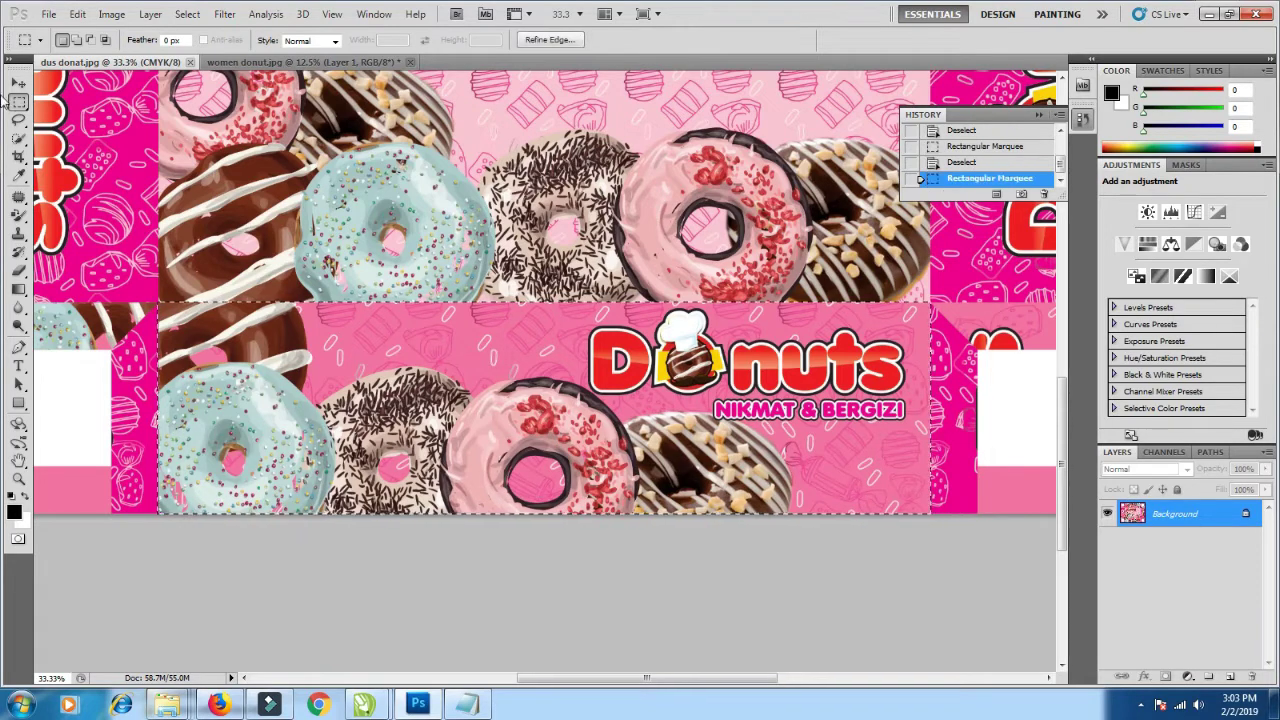
key("v")
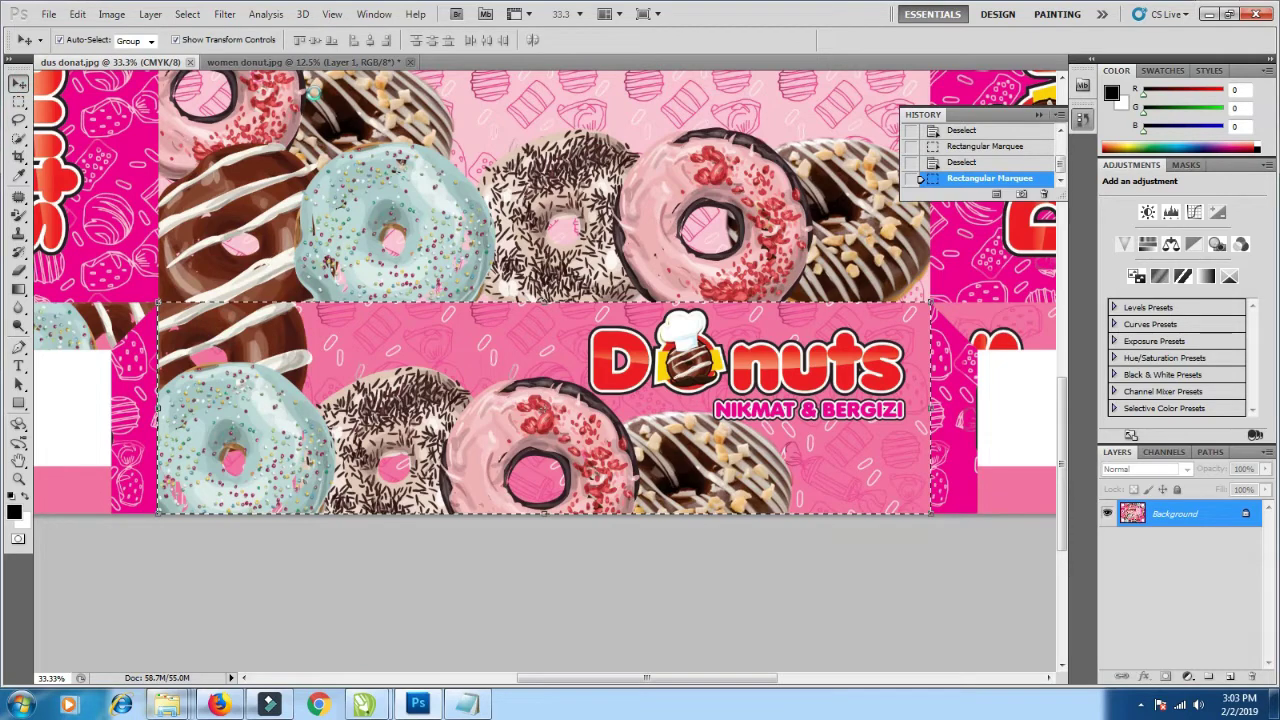
scroll(316, 75, "up", 1)
left_click_drag(316, 62, 390, 145)
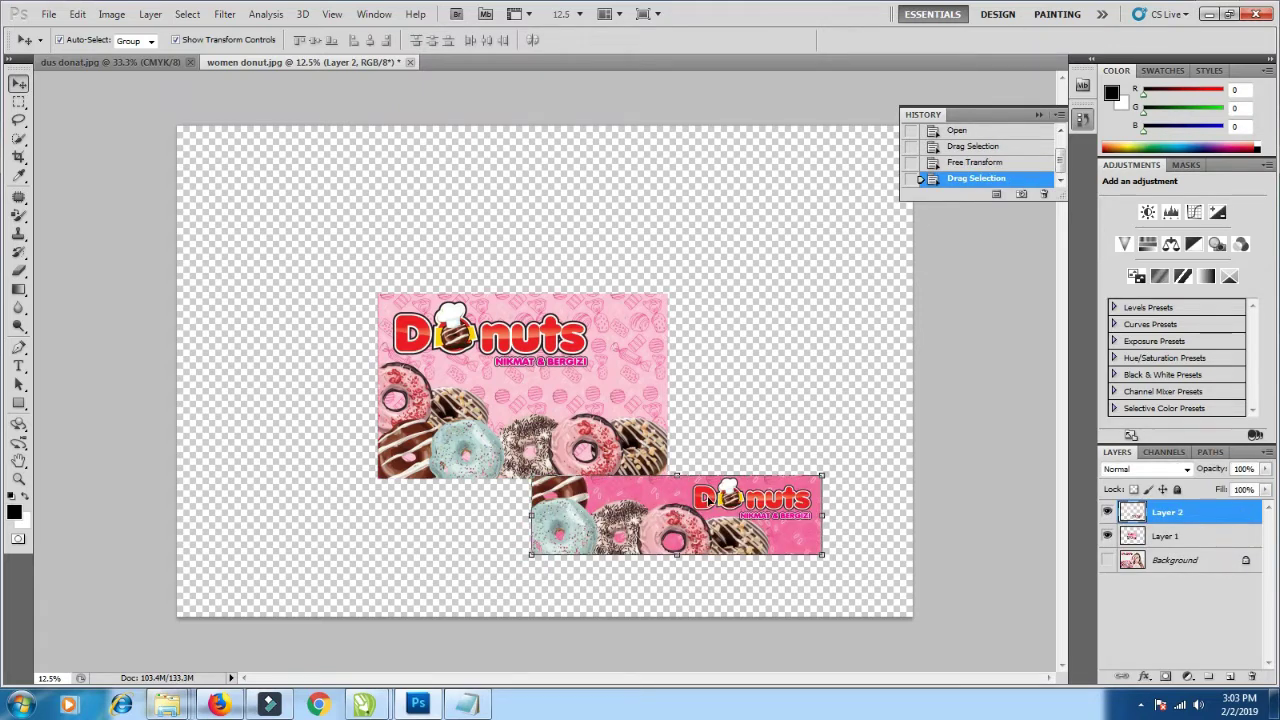
left_click_drag(708, 508, 555, 515)
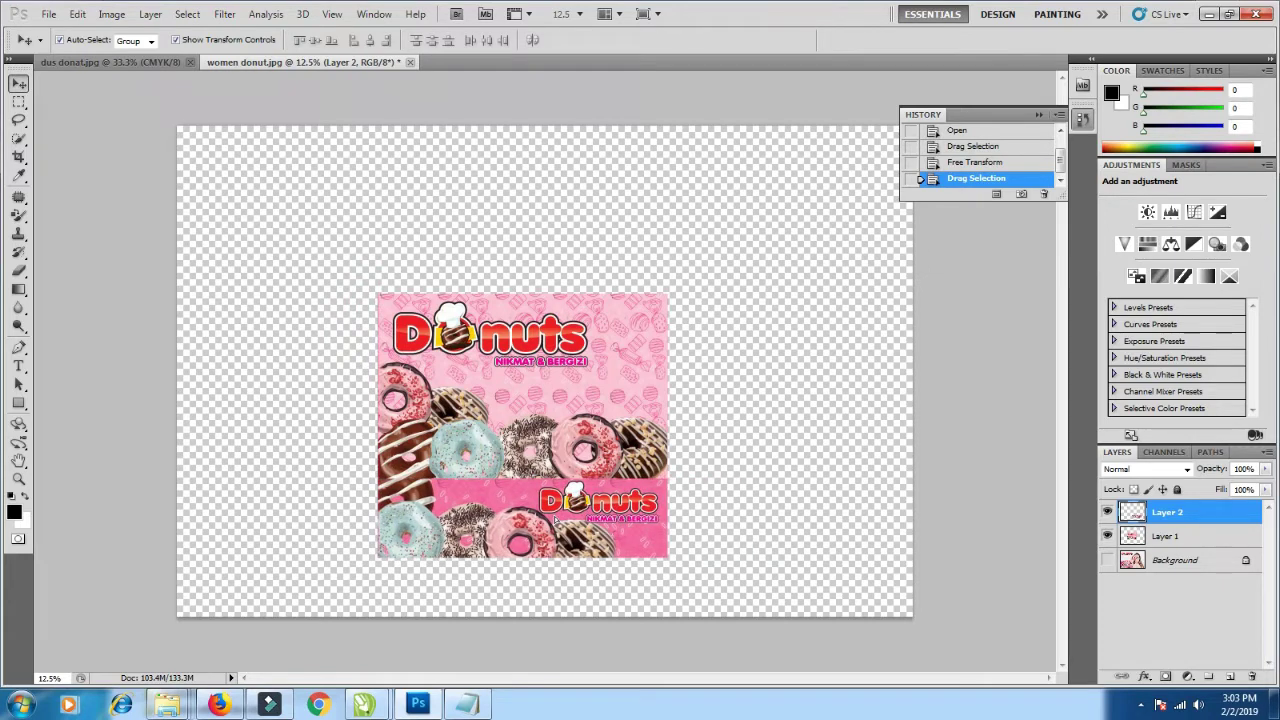
- Distort Layer 1's top corners into a flattened perspective lid
left_click(556, 432)
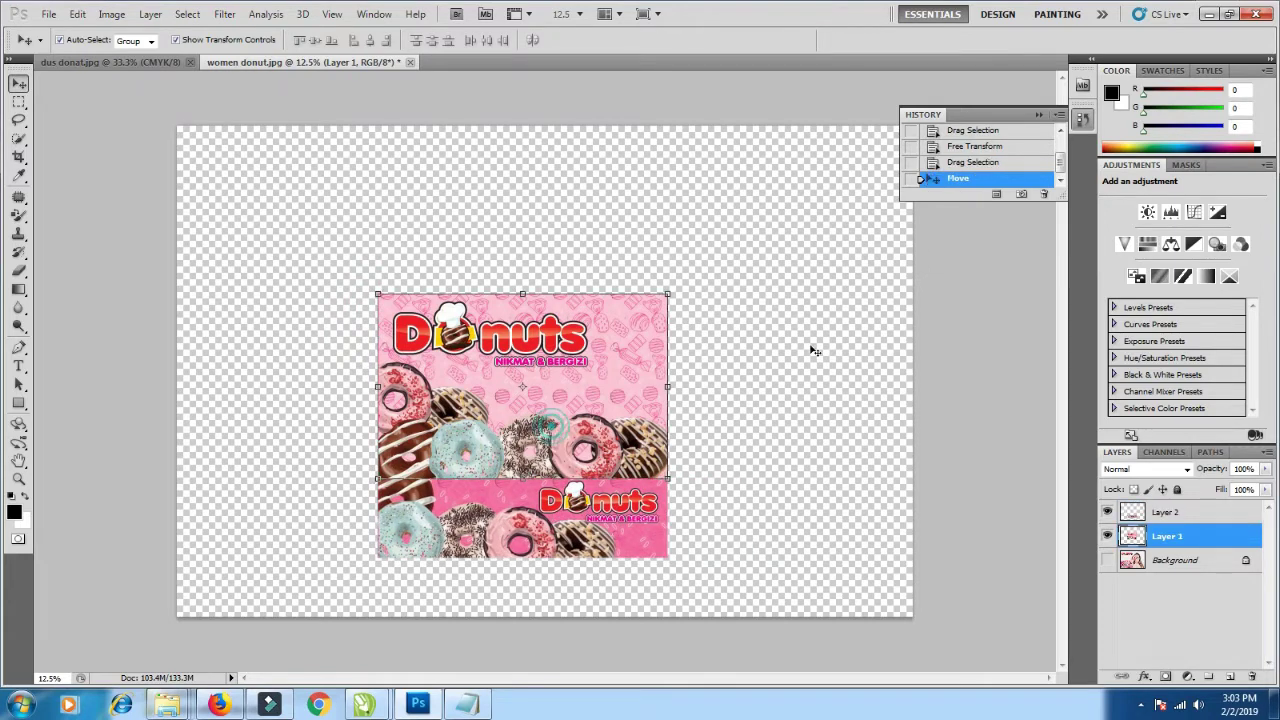
left_click(668, 353)
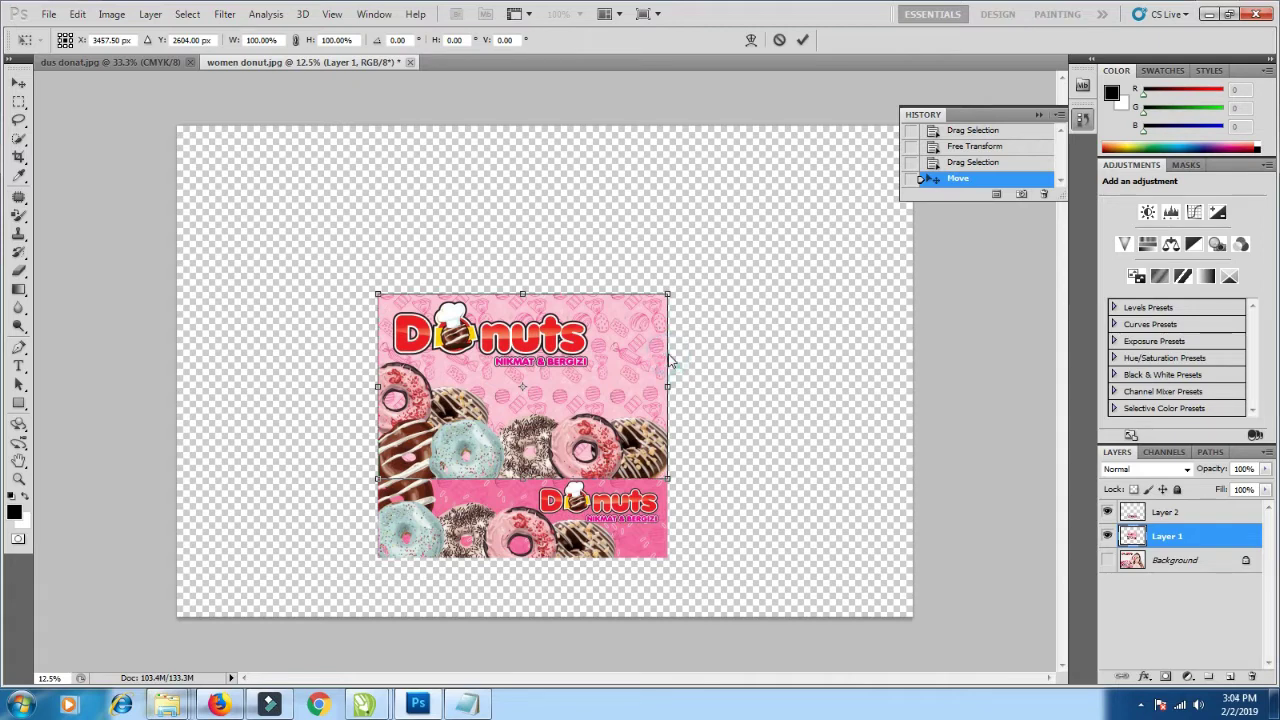
right_click(668, 354)
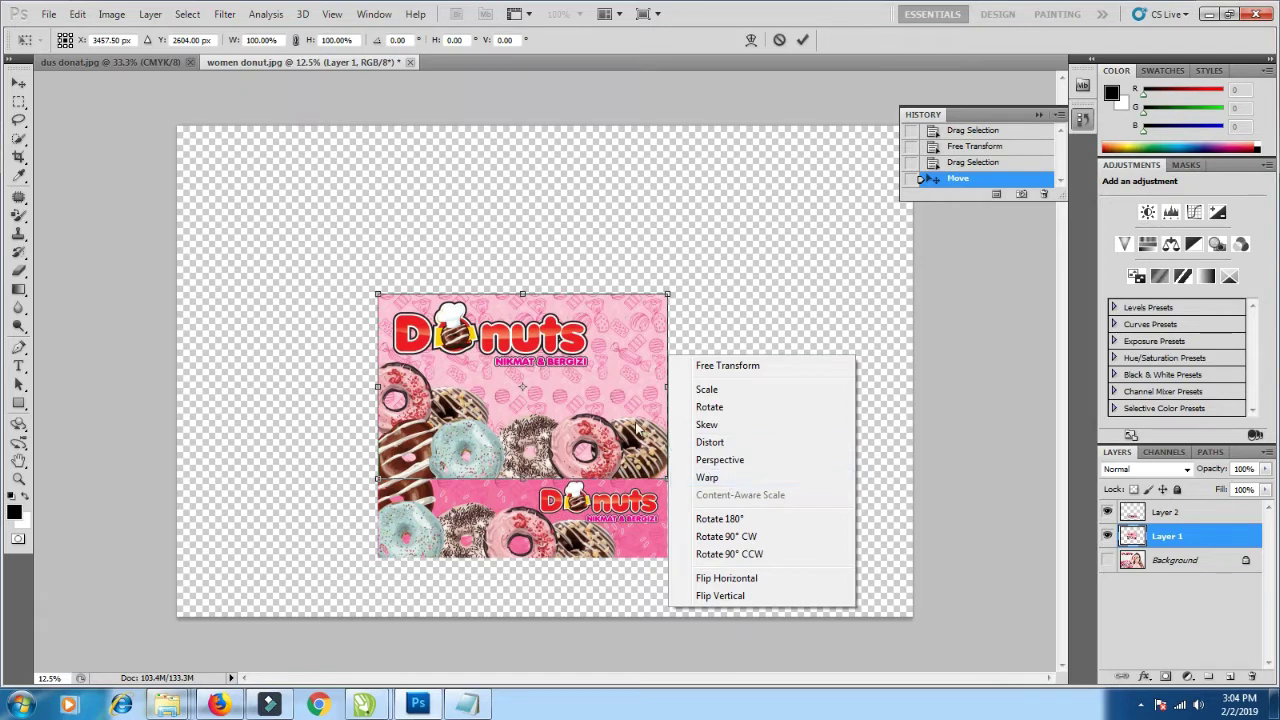
left_click(713, 445)
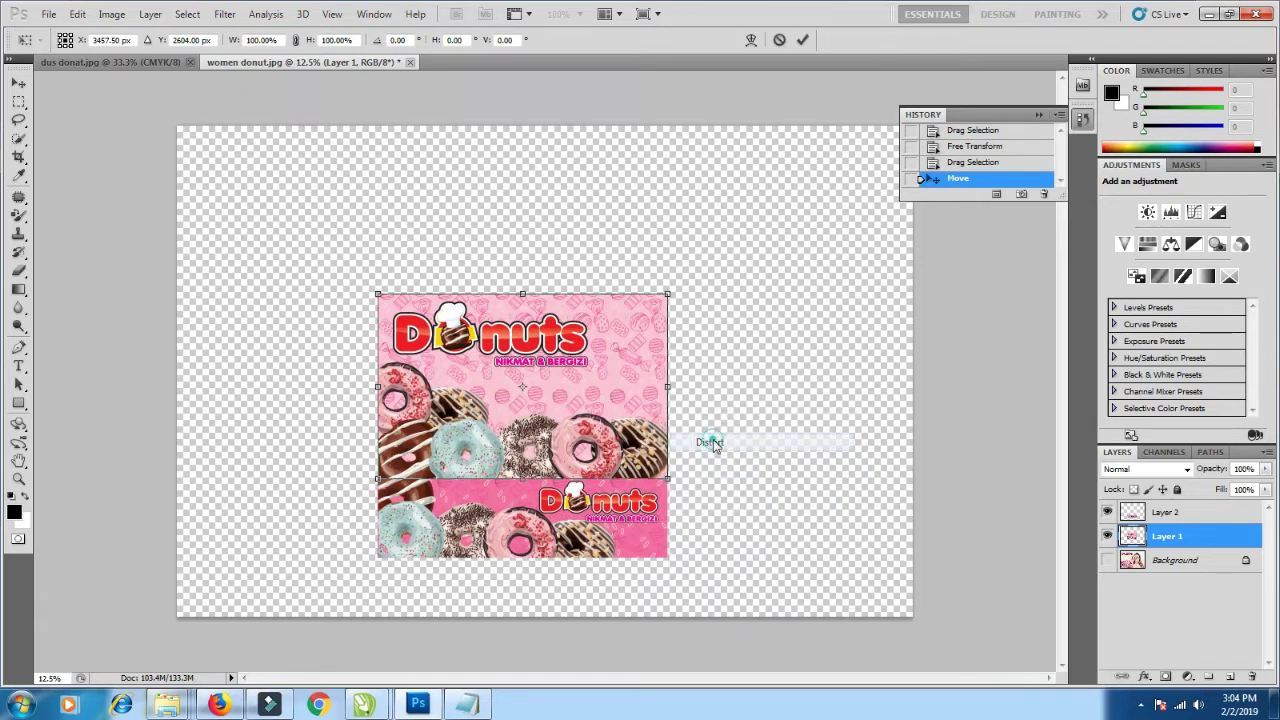
left_click_drag(669, 297, 678, 403)
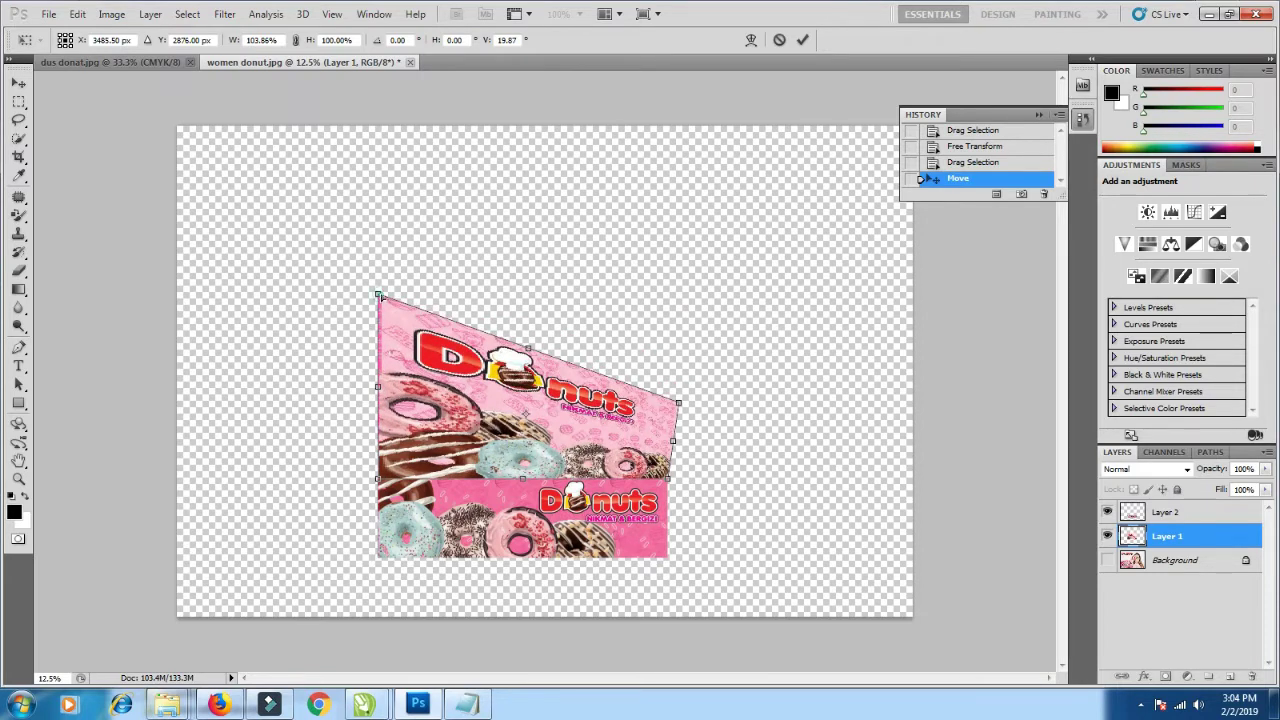
mouse_move(379, 297)
left_mouse_down()
mouse_move(386, 403)
mouse_move(420, 426)
left_mouse_up()
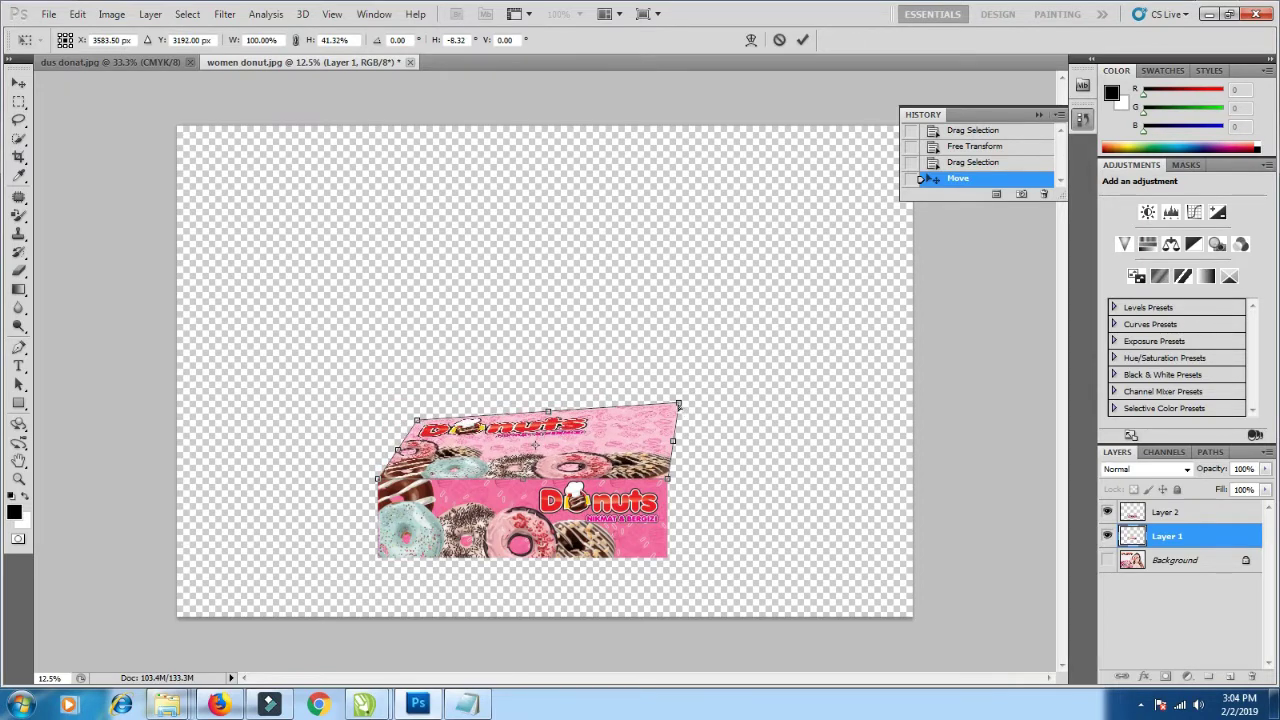
left_click_drag(678, 404, 674, 425)
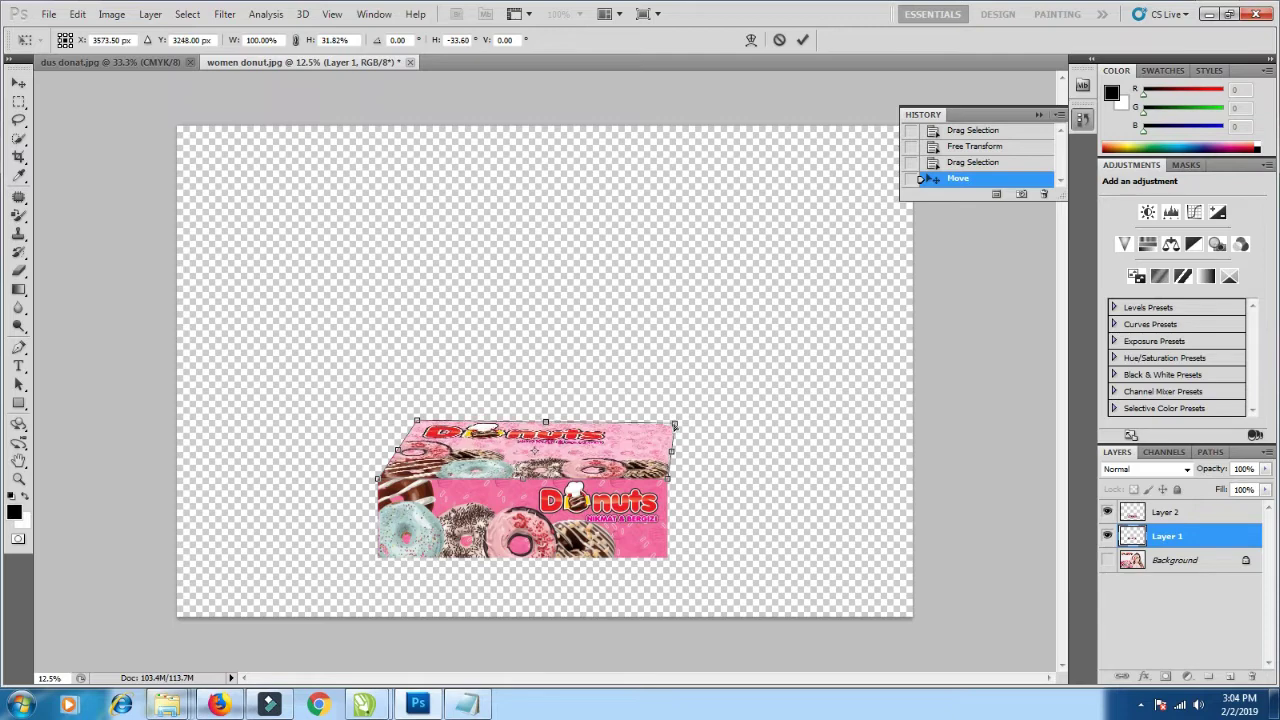
left_click_drag(675, 425, 697, 423)
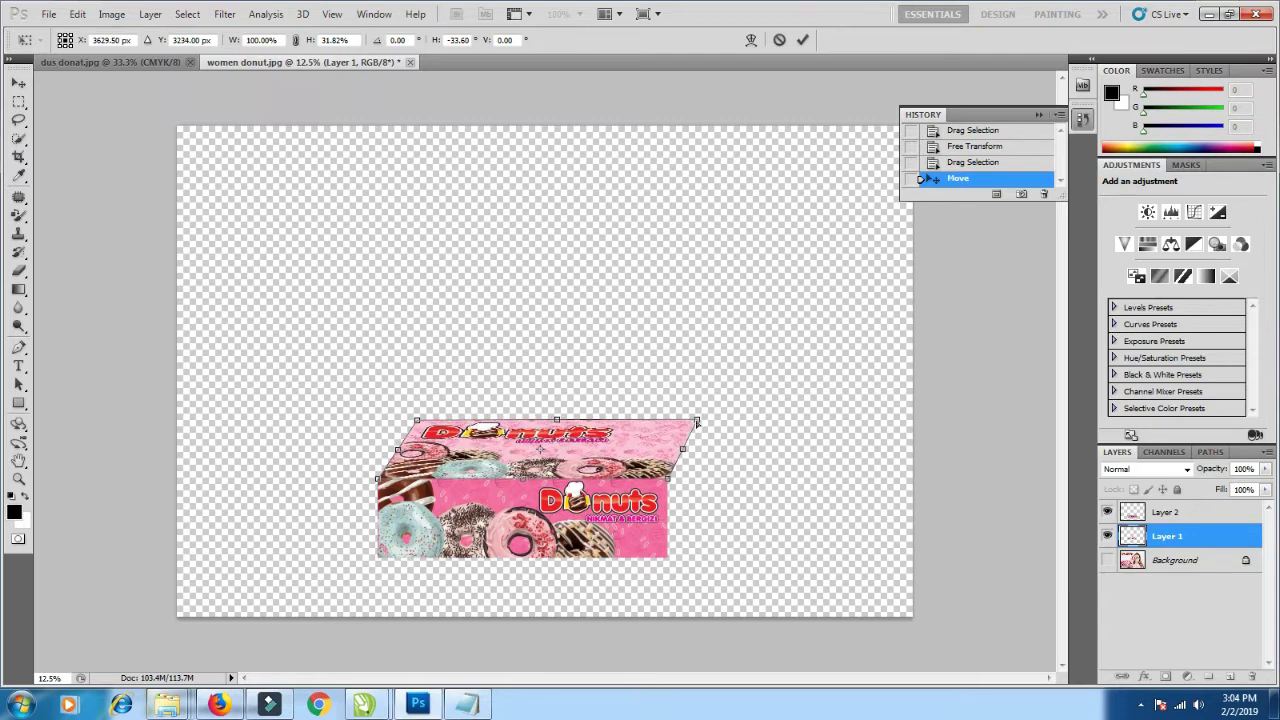
left_click_drag(420, 422, 430, 423)
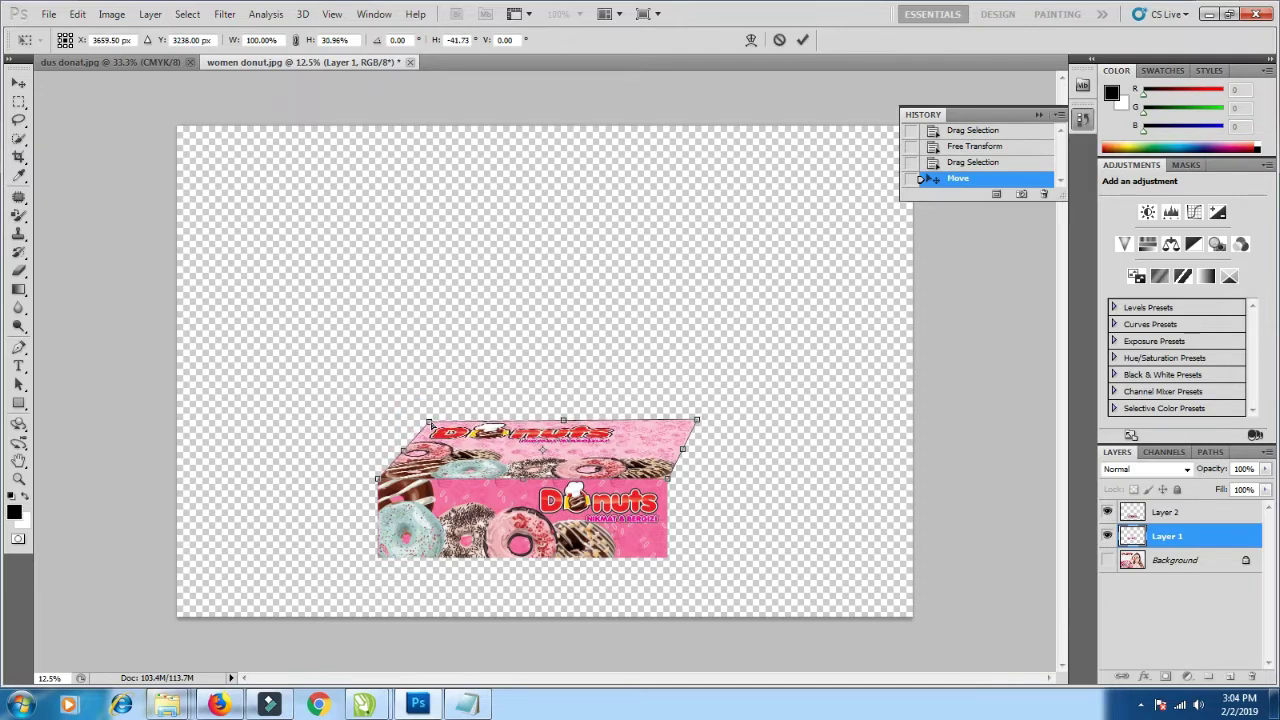
left_click(801, 42)
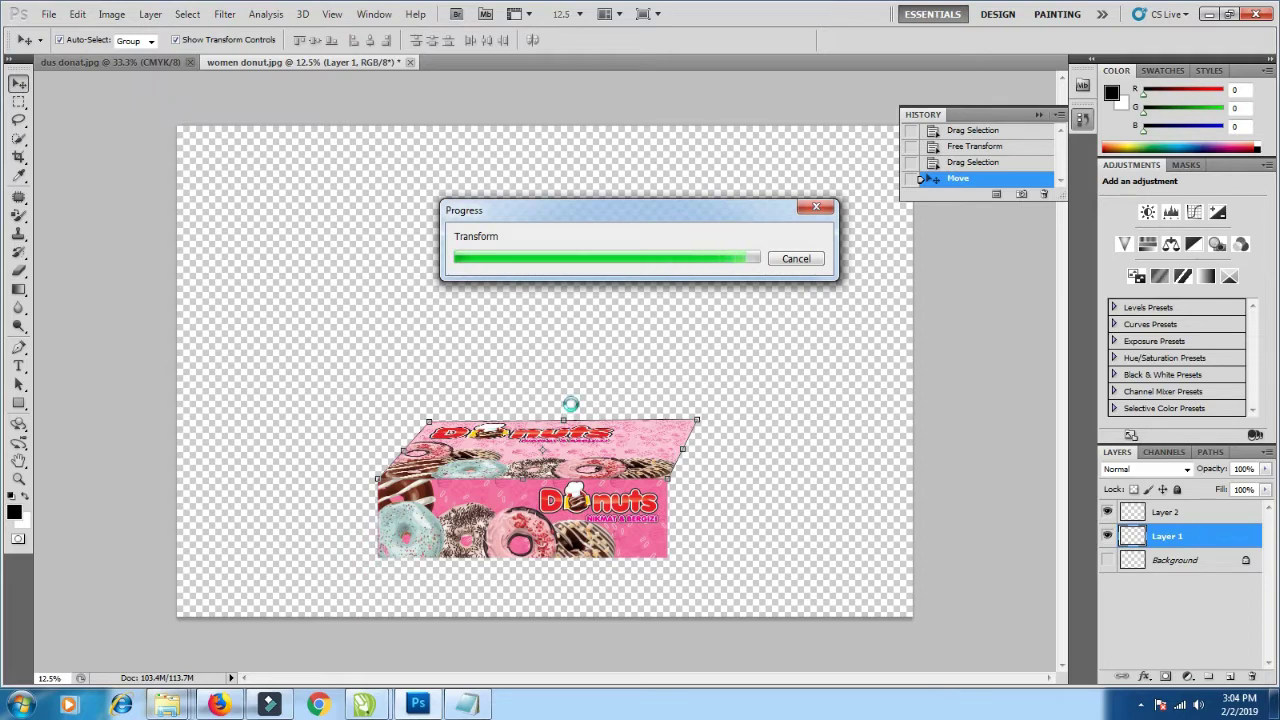
- Shorten Layer 2's front face slightly from its bottom edge
left_click(552, 520)
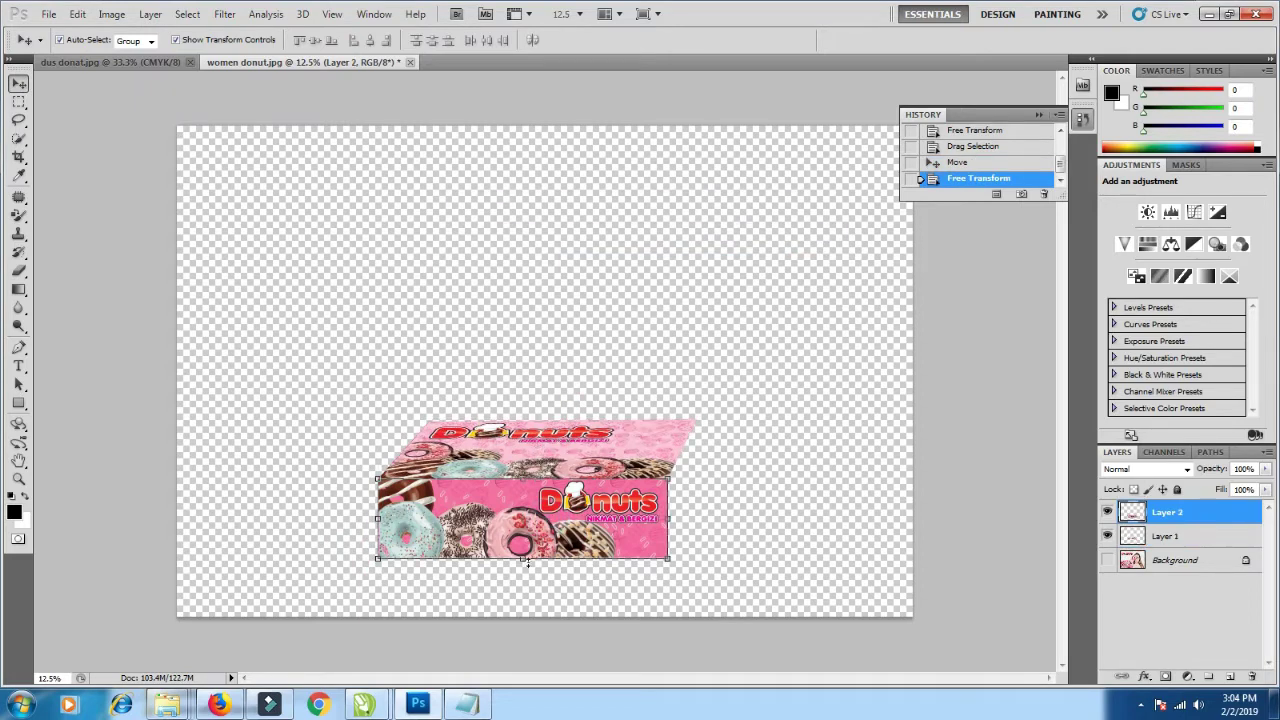
left_click_drag(527, 559, 526, 545)
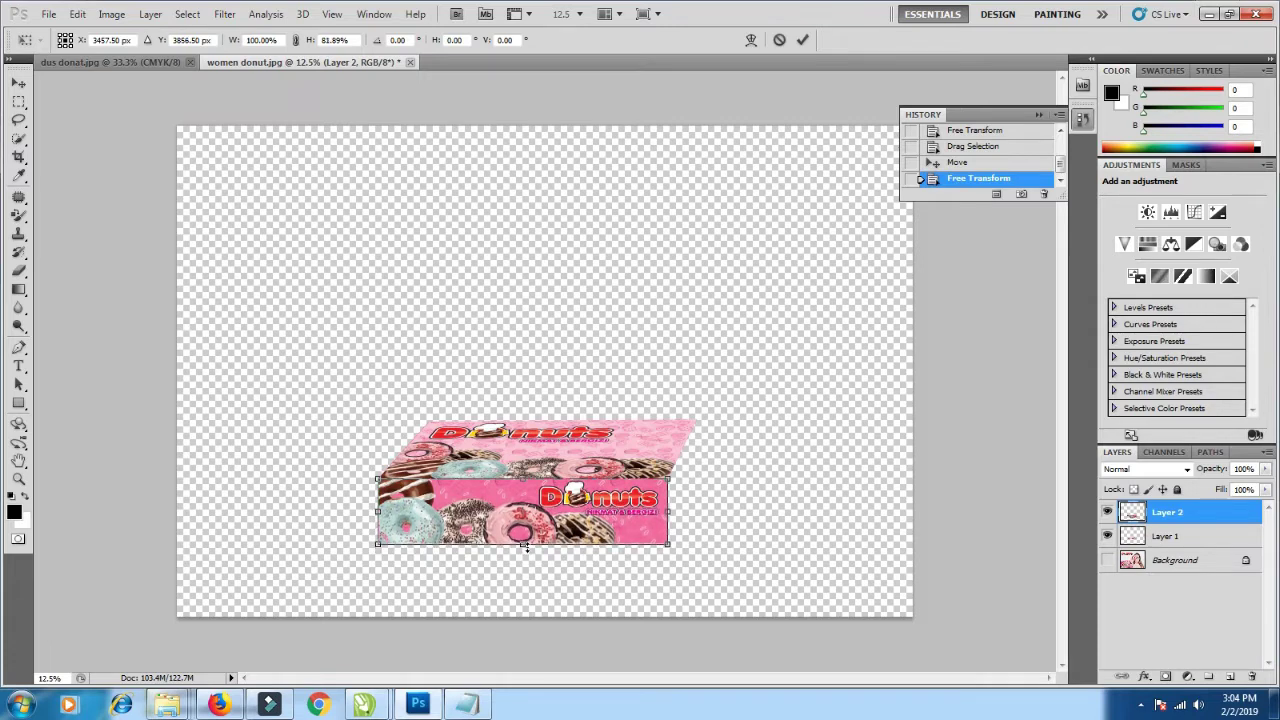
left_click(802, 41)
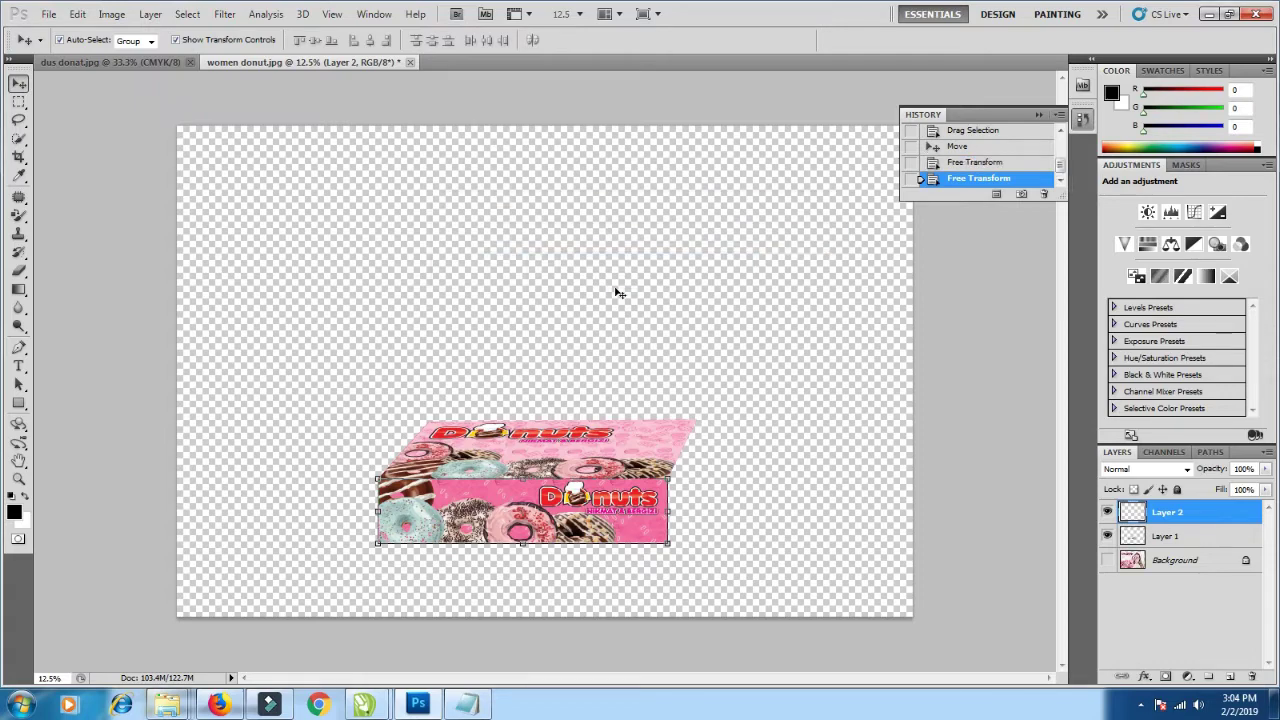
- Marquee the magenta side panel in dus donat.jpg and drag it into women donut.jpg
left_click(152, 63)
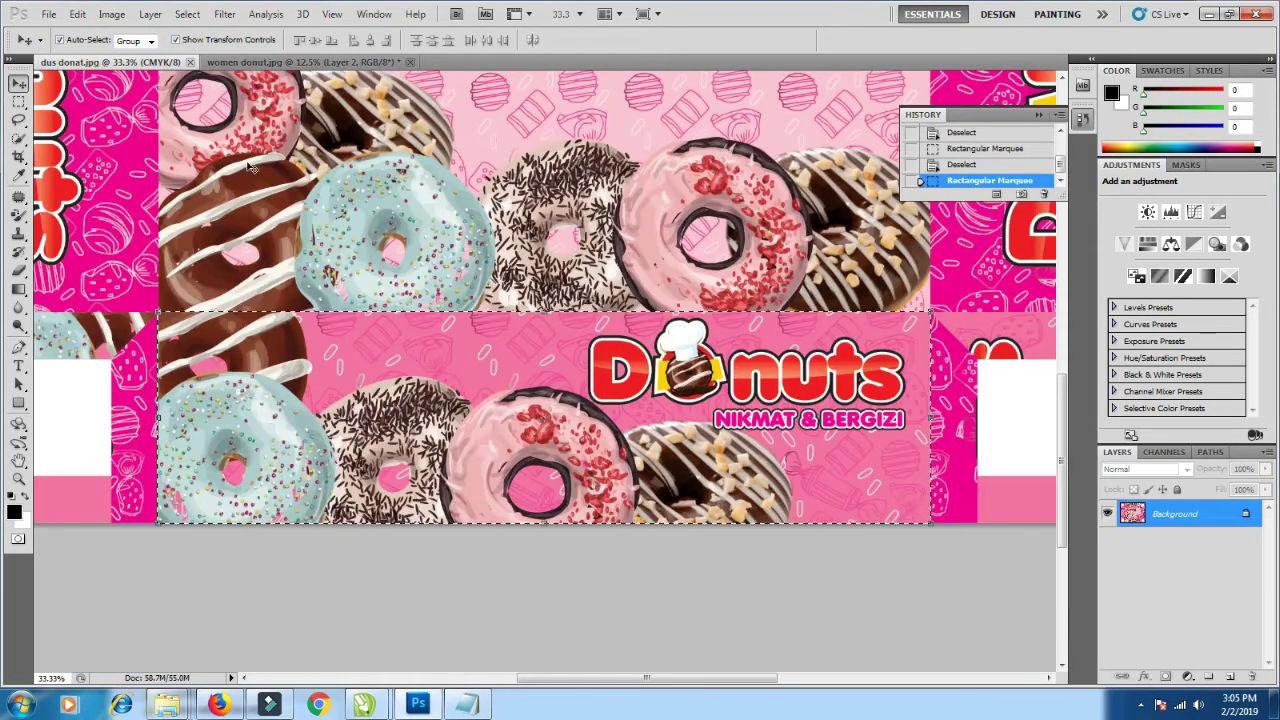
scroll(675, 378, "up", 2)
scroll(675, 378, "up", 2)
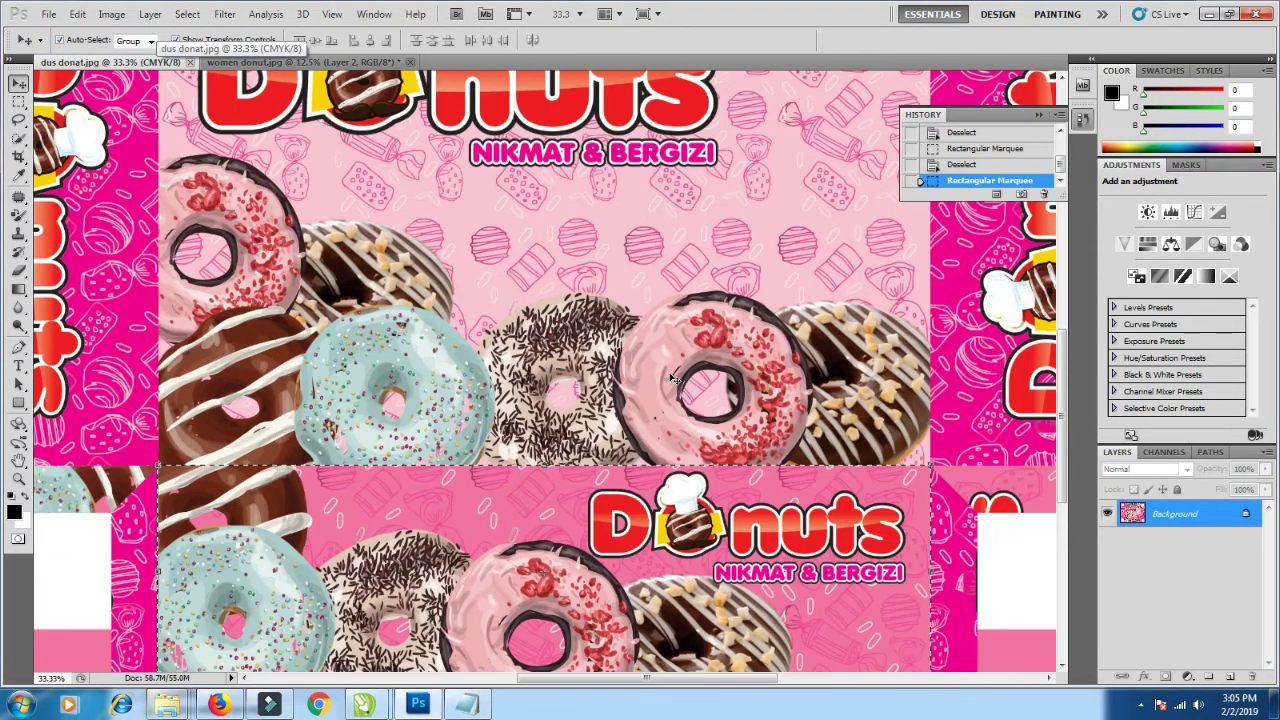
key("ctrl+minus")
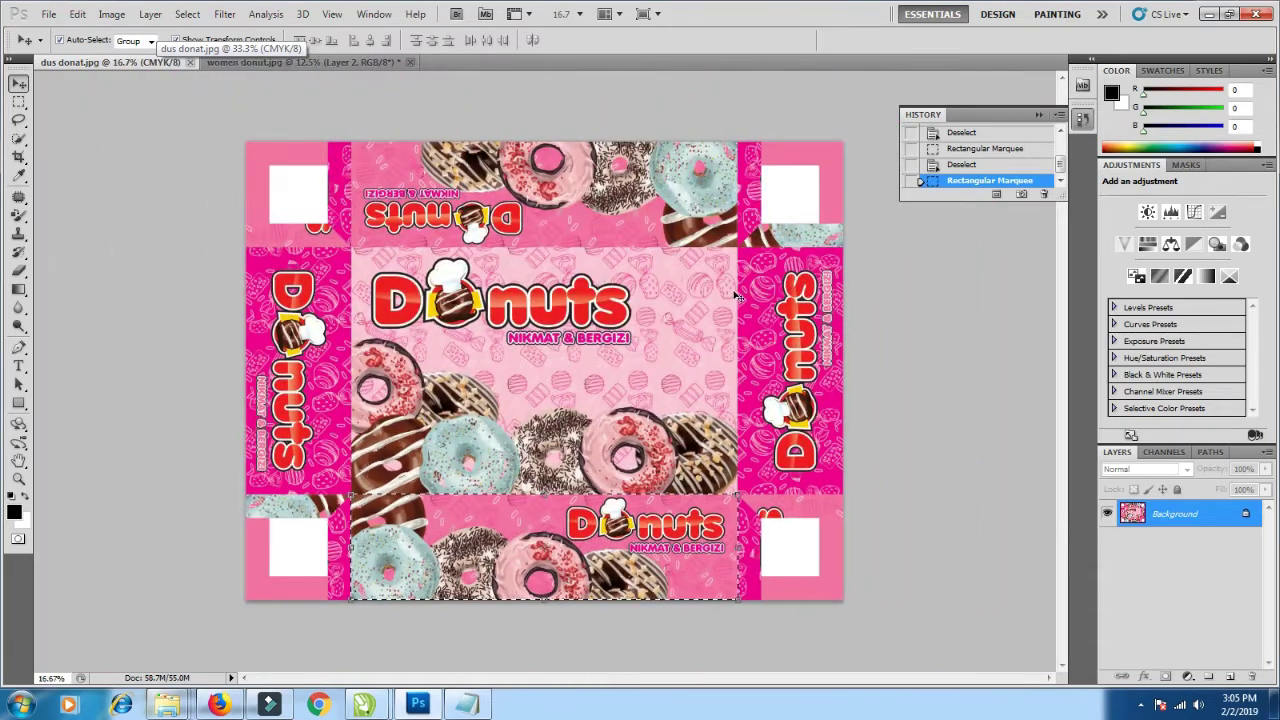
key("ctrl+minus")
key("ctrl+plus")
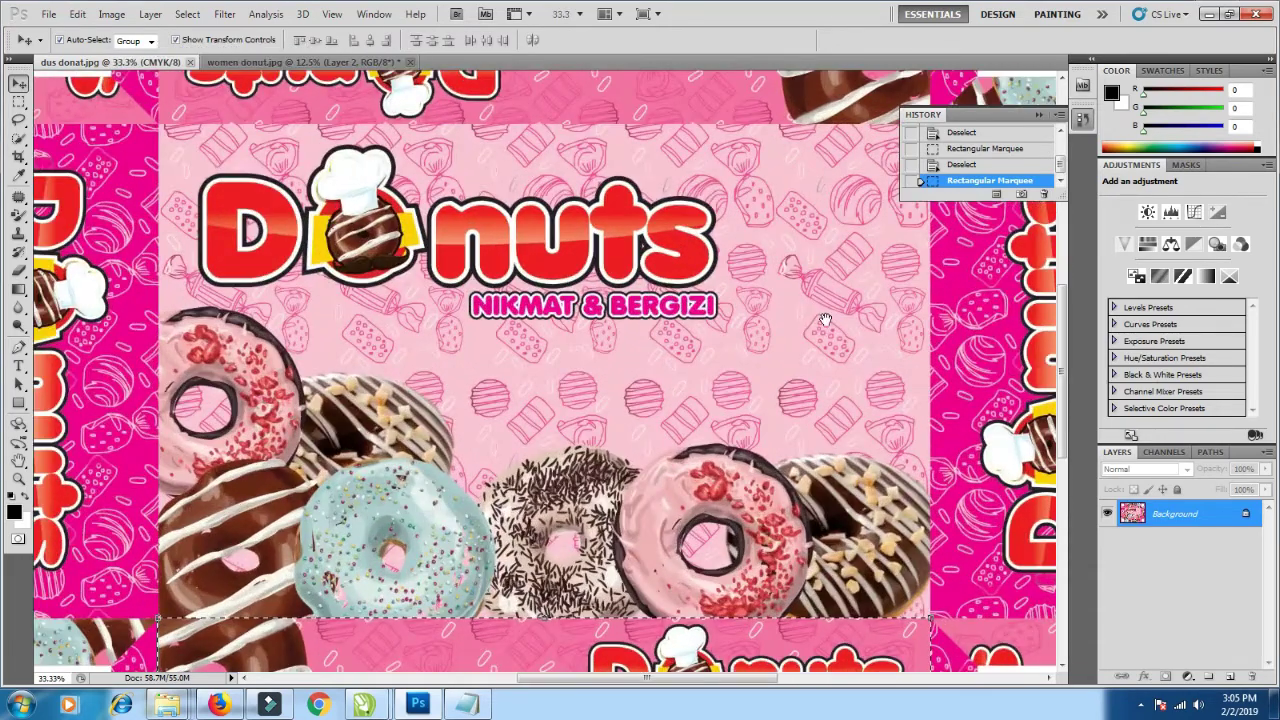
mouse_move(818, 326)
left_mouse_down()
mouse_move(484, 314)
mouse_move(477, 298)
left_mouse_up()
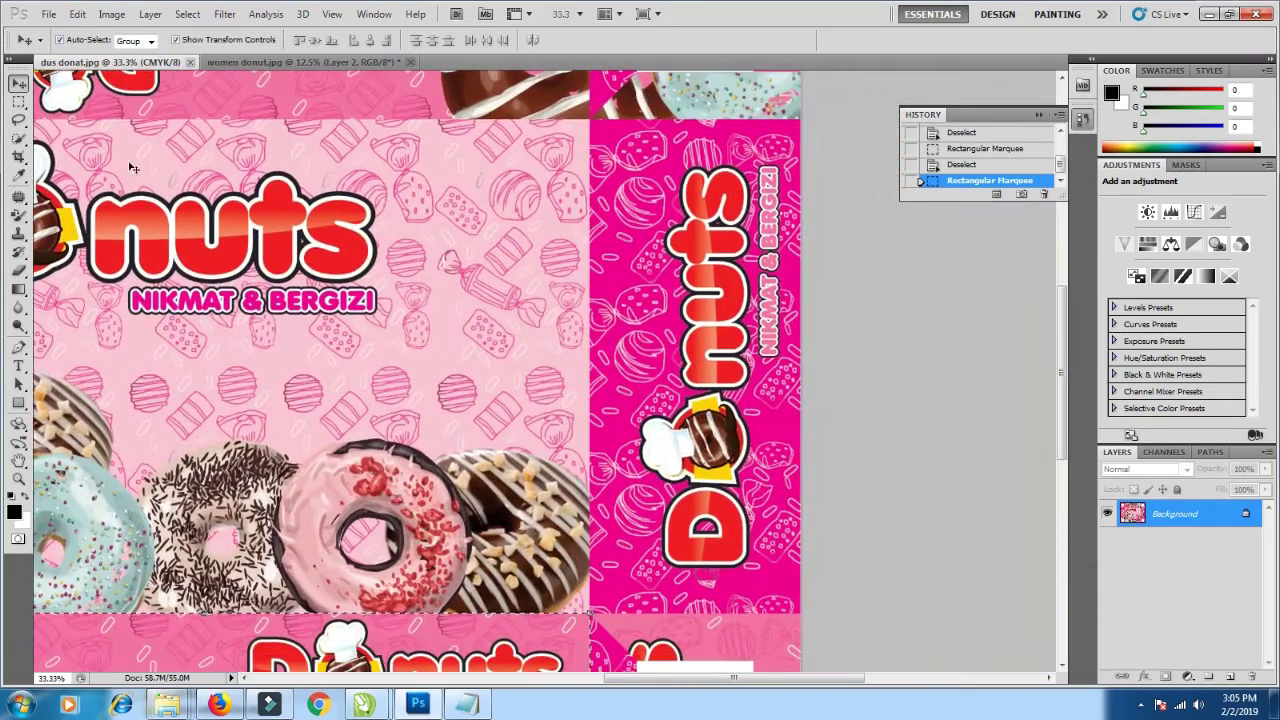
left_click(18, 101)
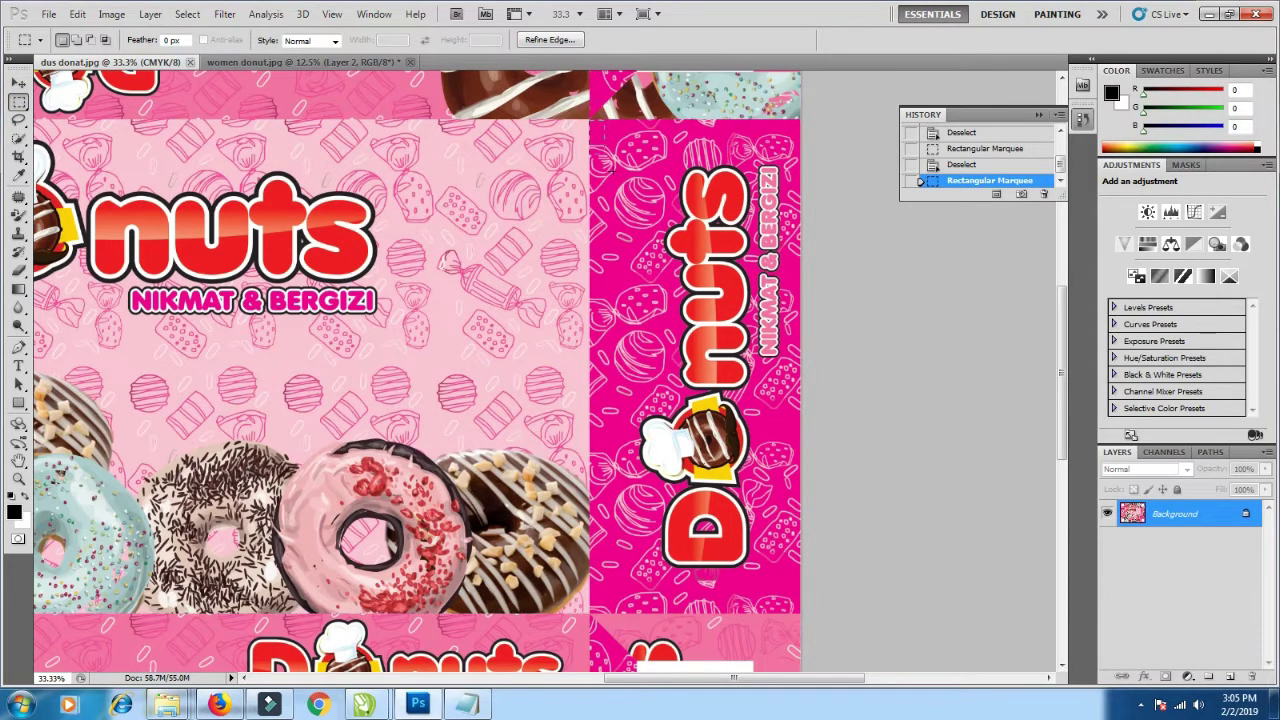
left_click_drag(722, 494, 801, 612)
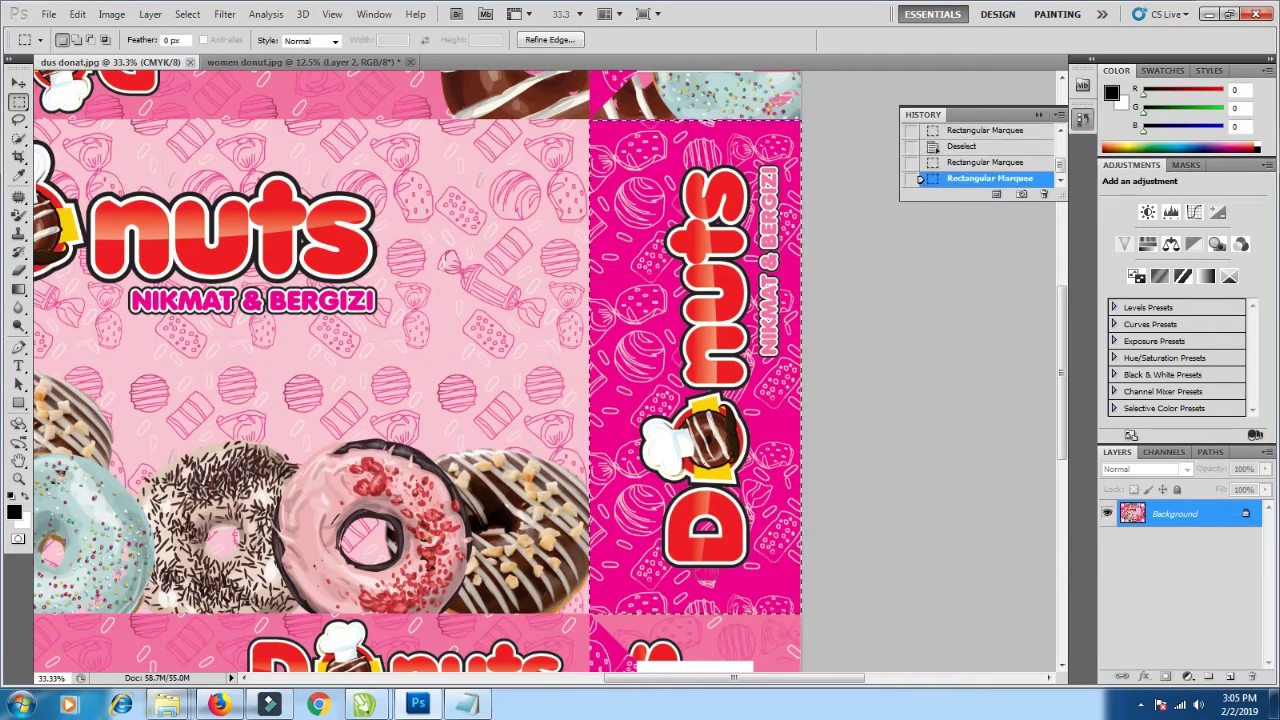
left_click(19, 83)
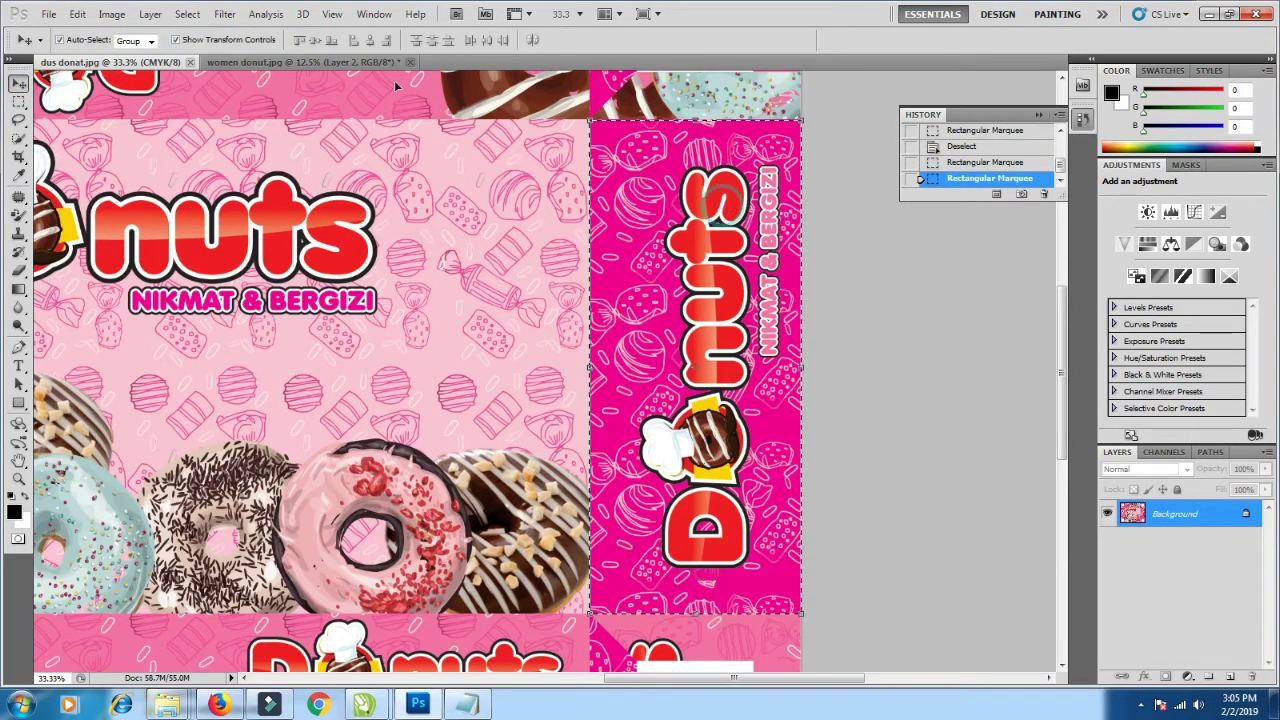
left_click_drag(368, 63, 698, 298)
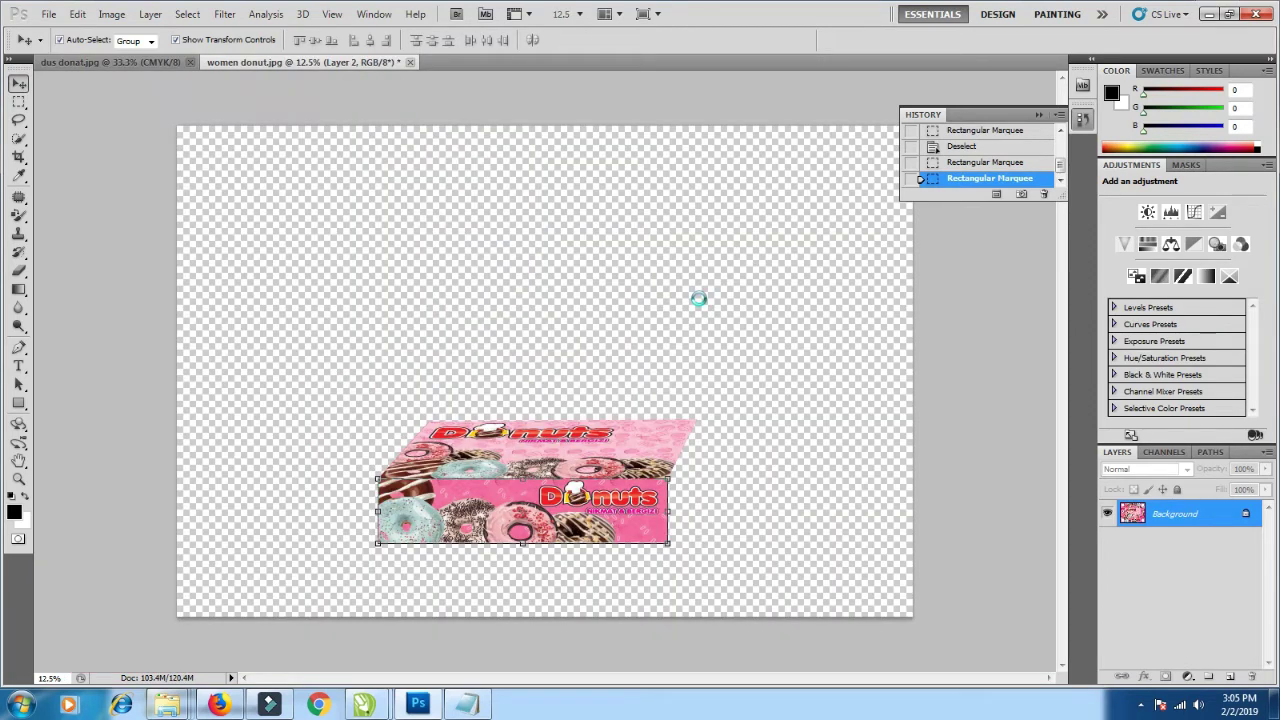
- Drop the side panel in as Layer 3 and rotate it exactly 90° clockwise
left_click_drag(686, 325, 718, 408)
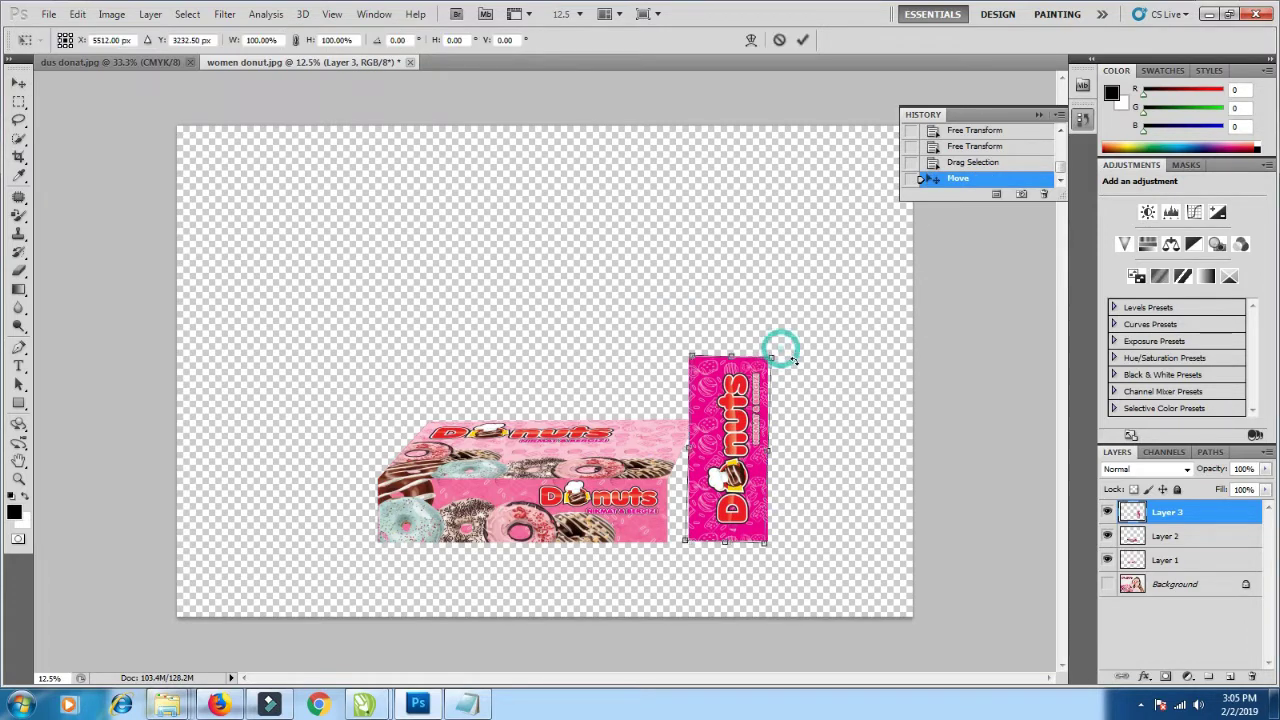
left_click_drag(778, 350, 815, 435)
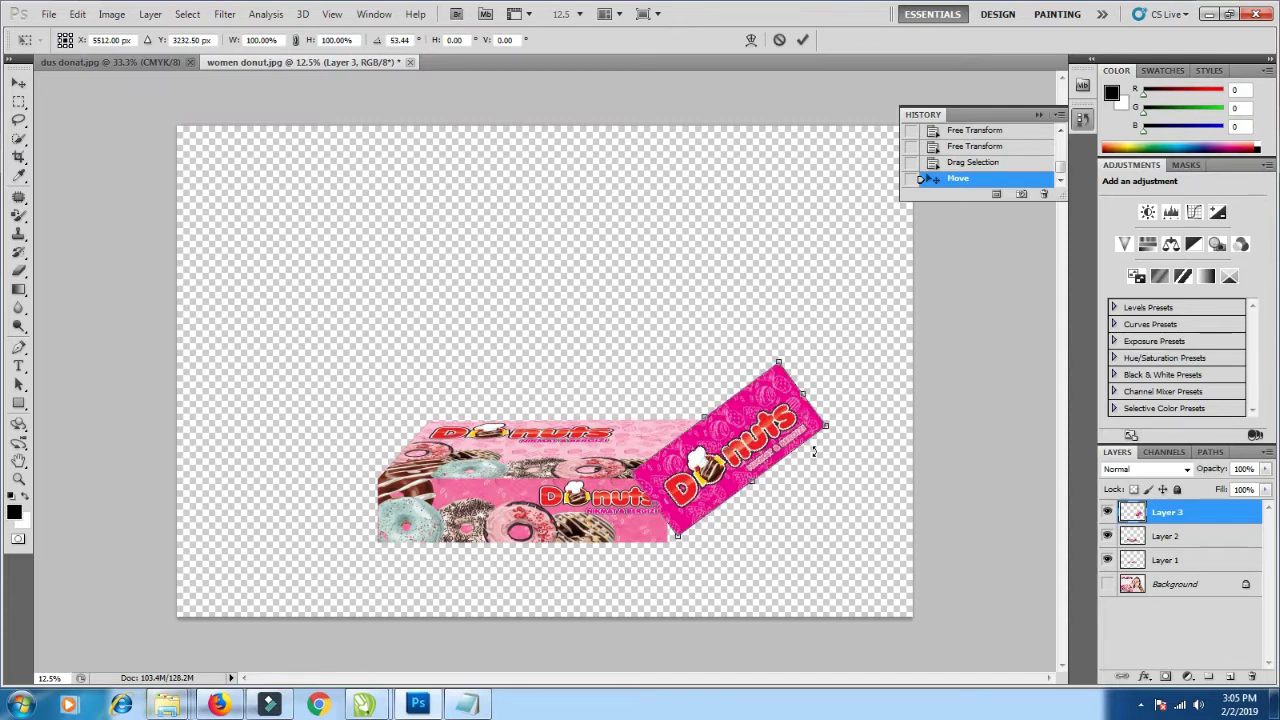
left_click_drag(815, 435, 801, 490)
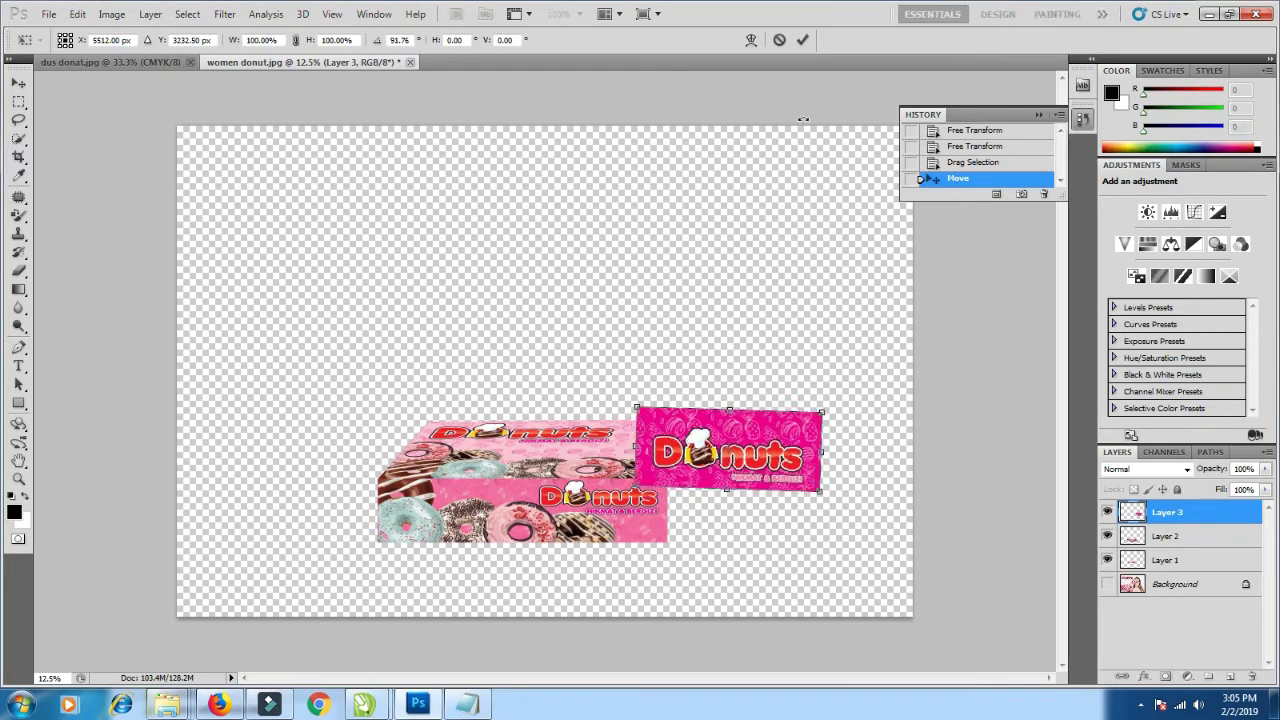
left_click(779, 40)
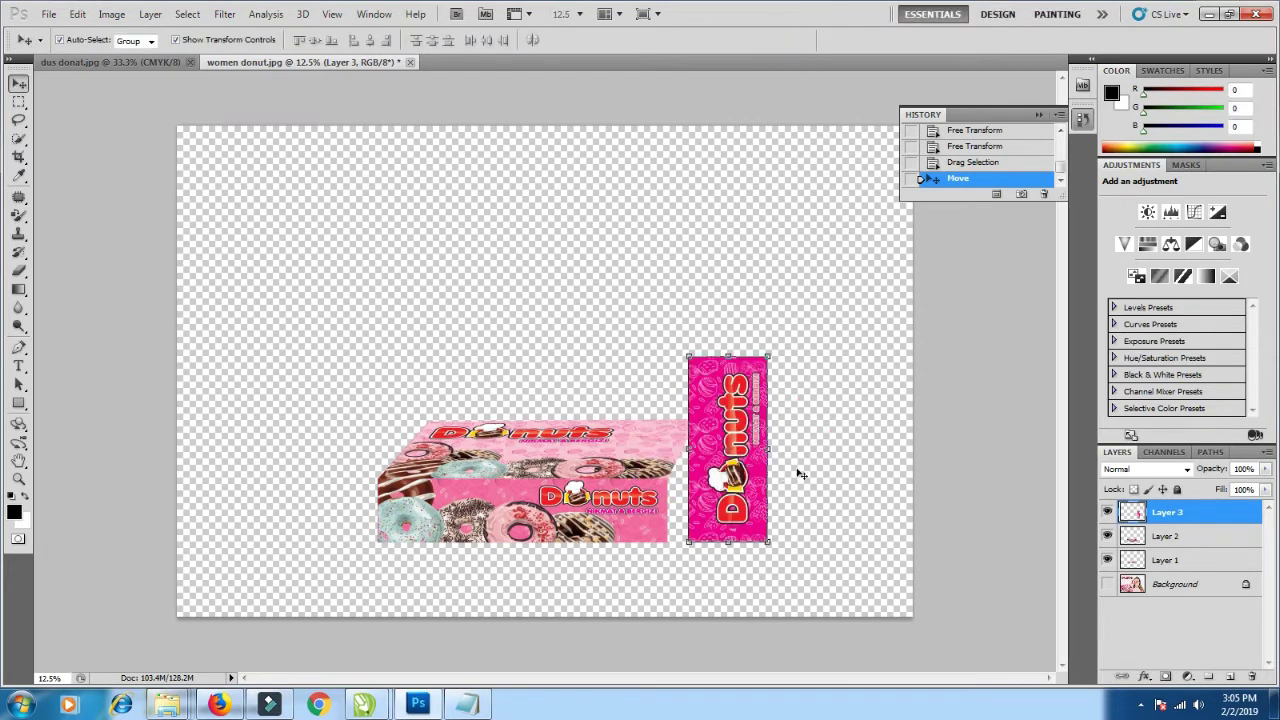
key("ctrl+t")
right_click(748, 426)
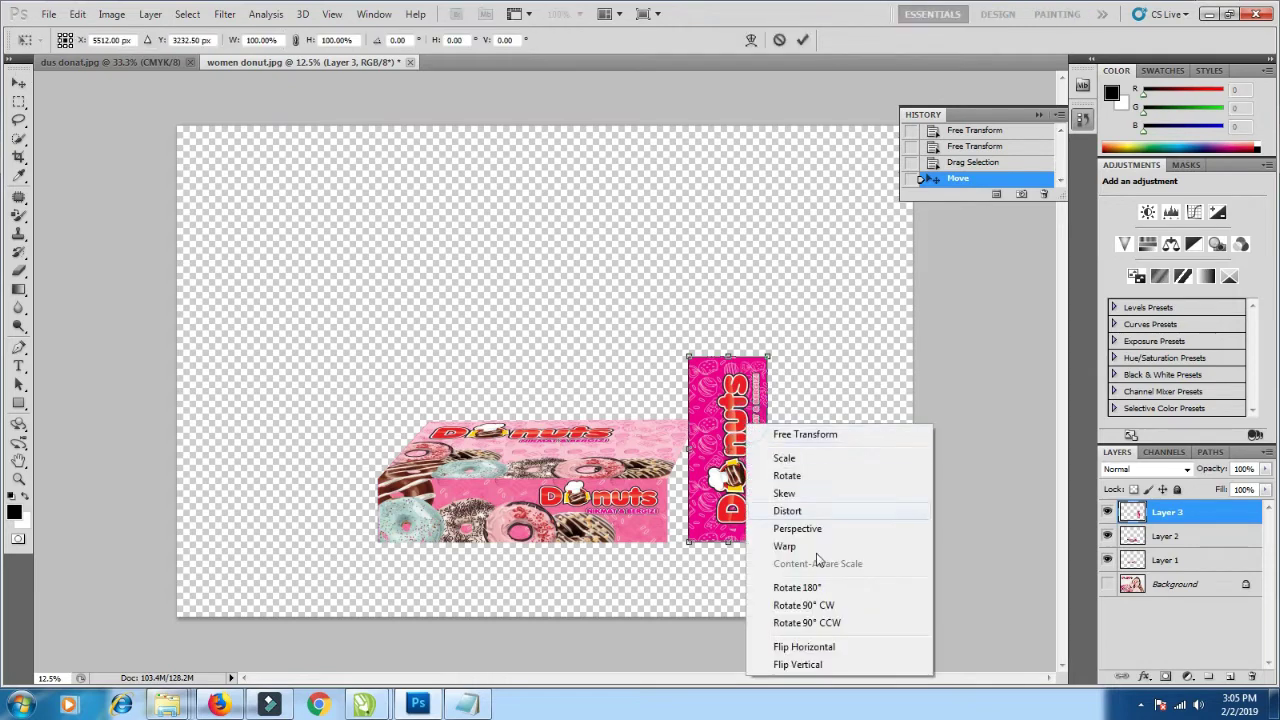
left_click(825, 607)
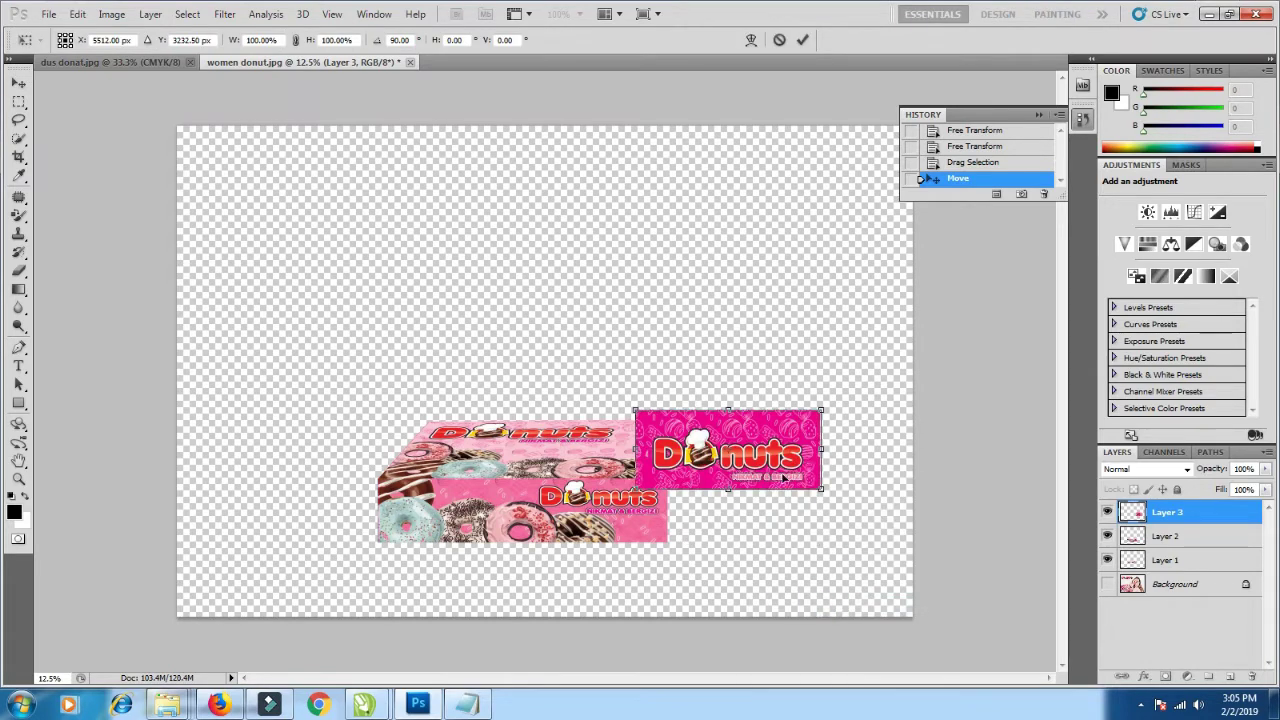
left_click(802, 40)
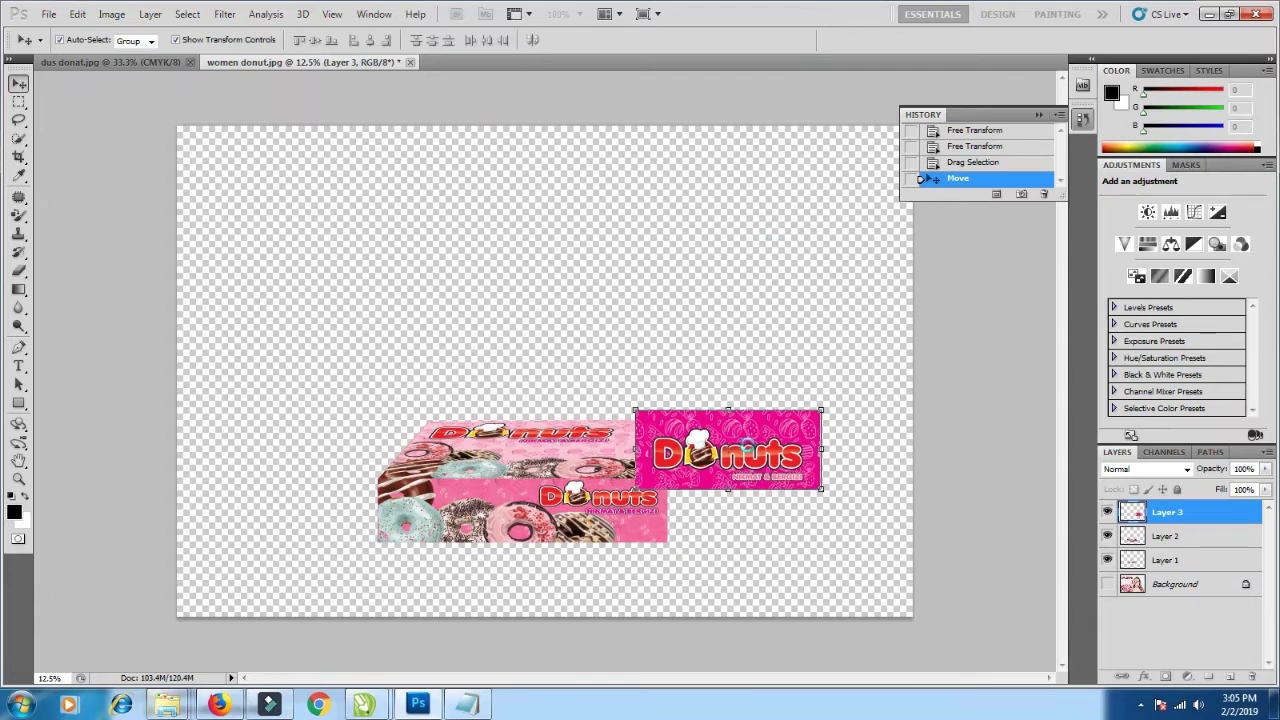
- Place the end label beside the front face and shorten it to match the face's height
key("ctrl+plus")
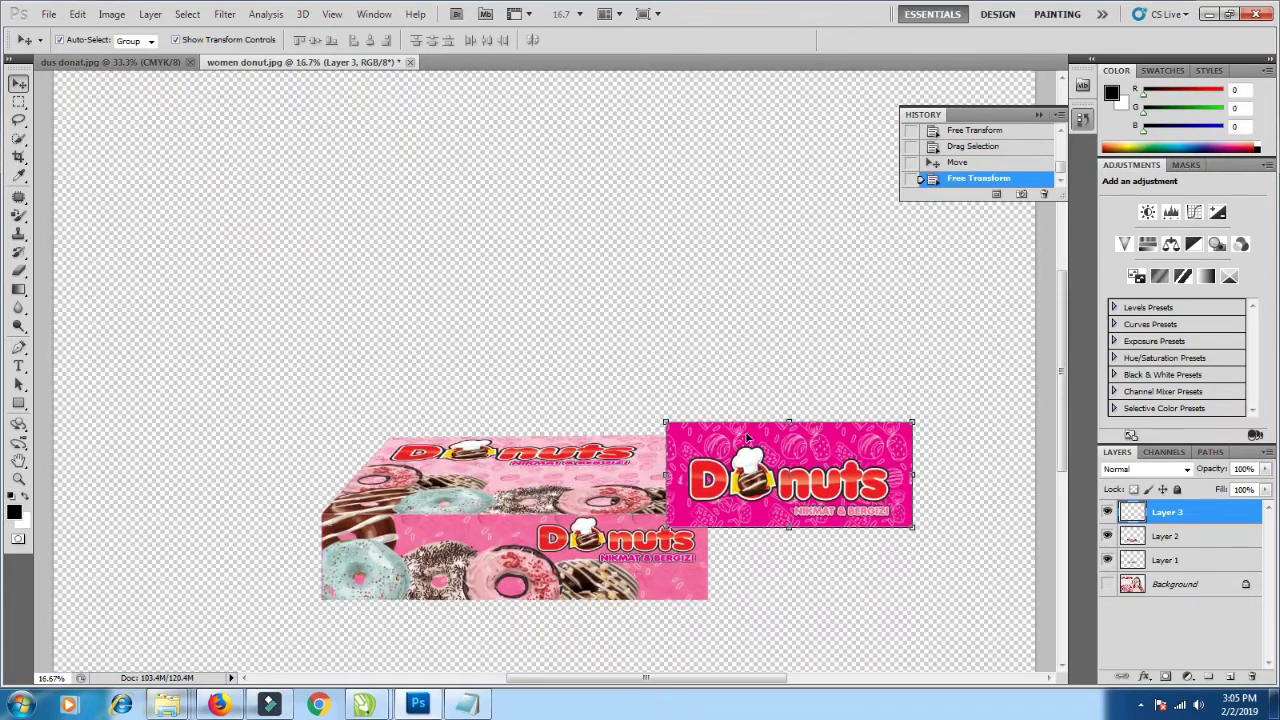
scroll(720, 385, "down", 1)
scroll(720, 385, "down", 1)
scroll(710, 380, "right", 3)
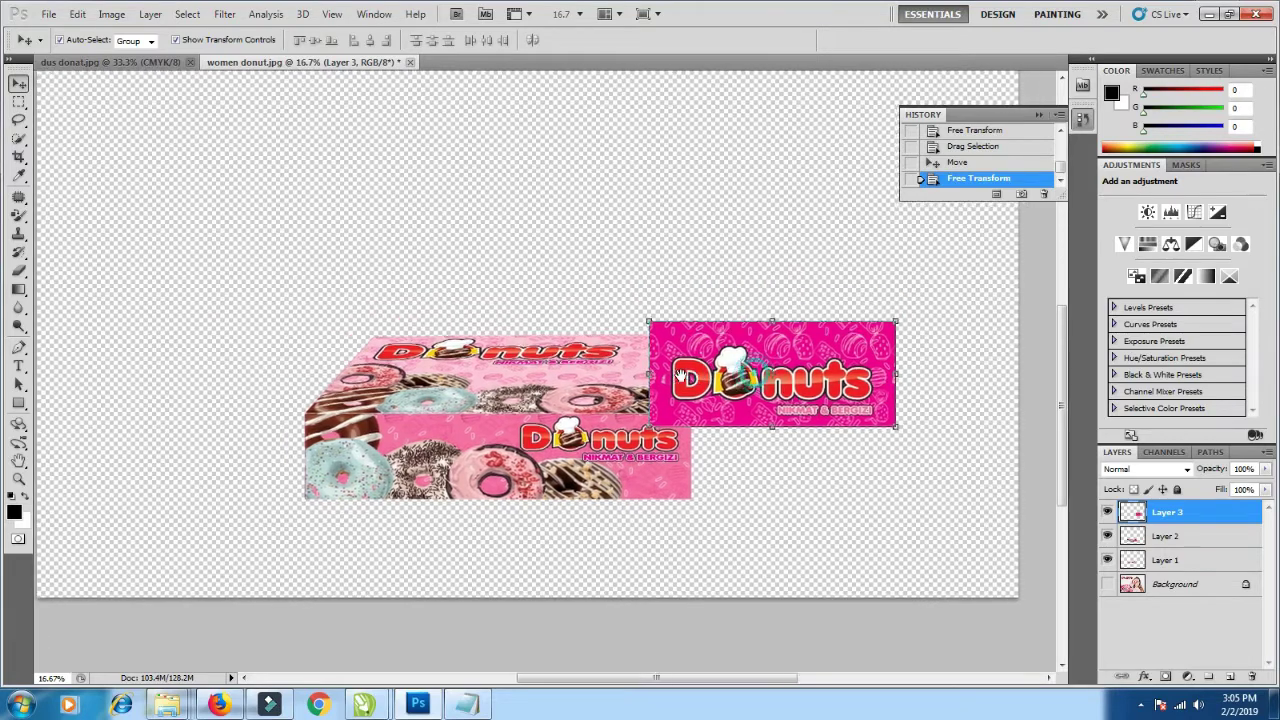
left_click_drag(661, 363, 703, 435)
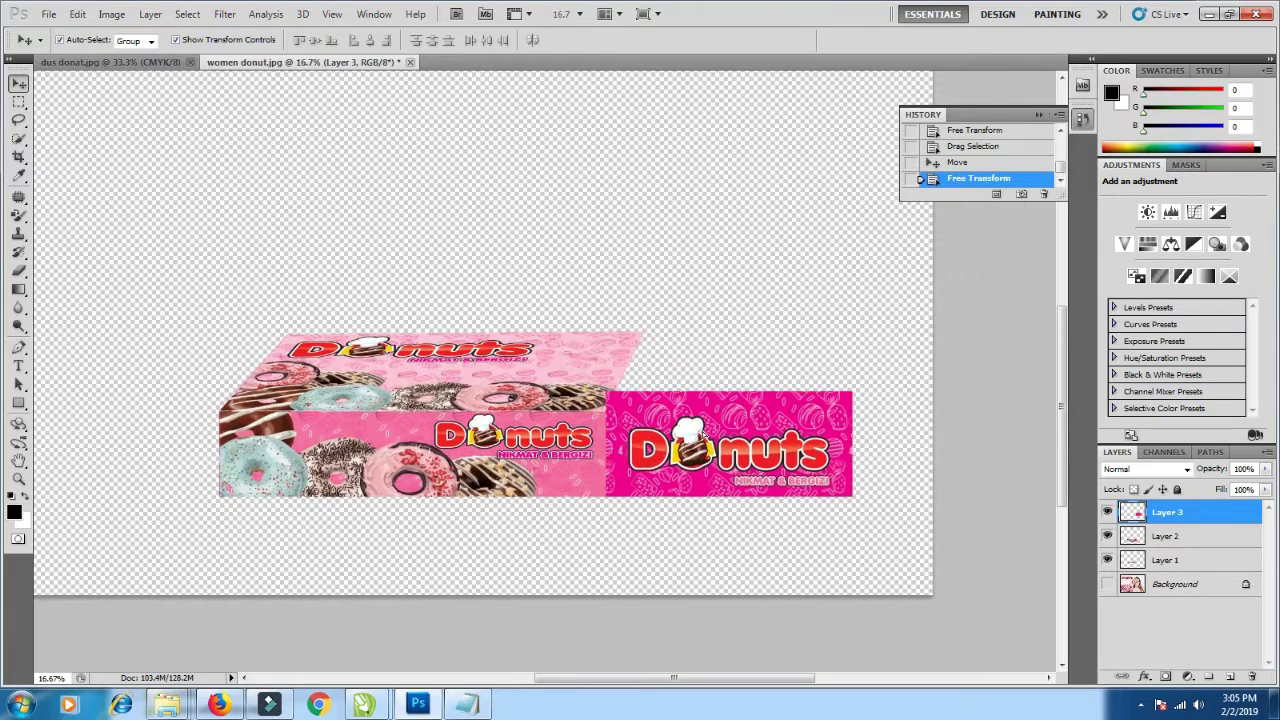
key("Right")
key("Right")
left_click_drag(731, 390, 731, 407)
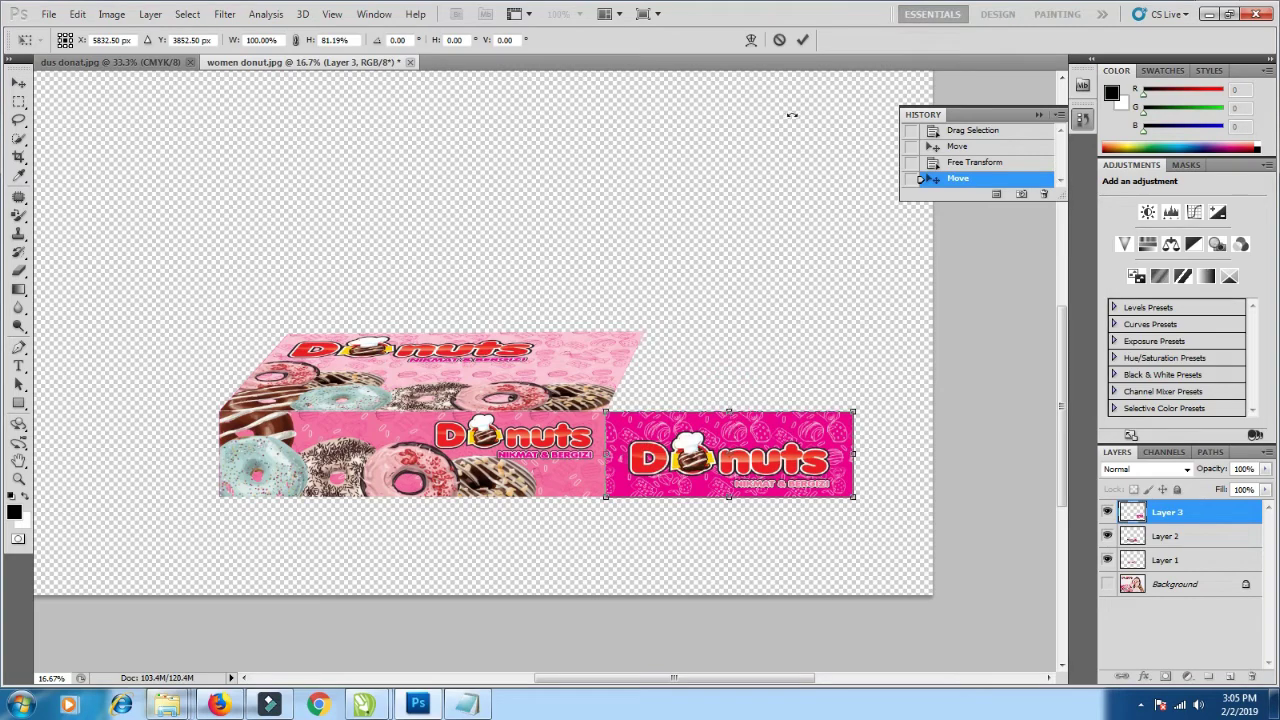
left_click(802, 41)
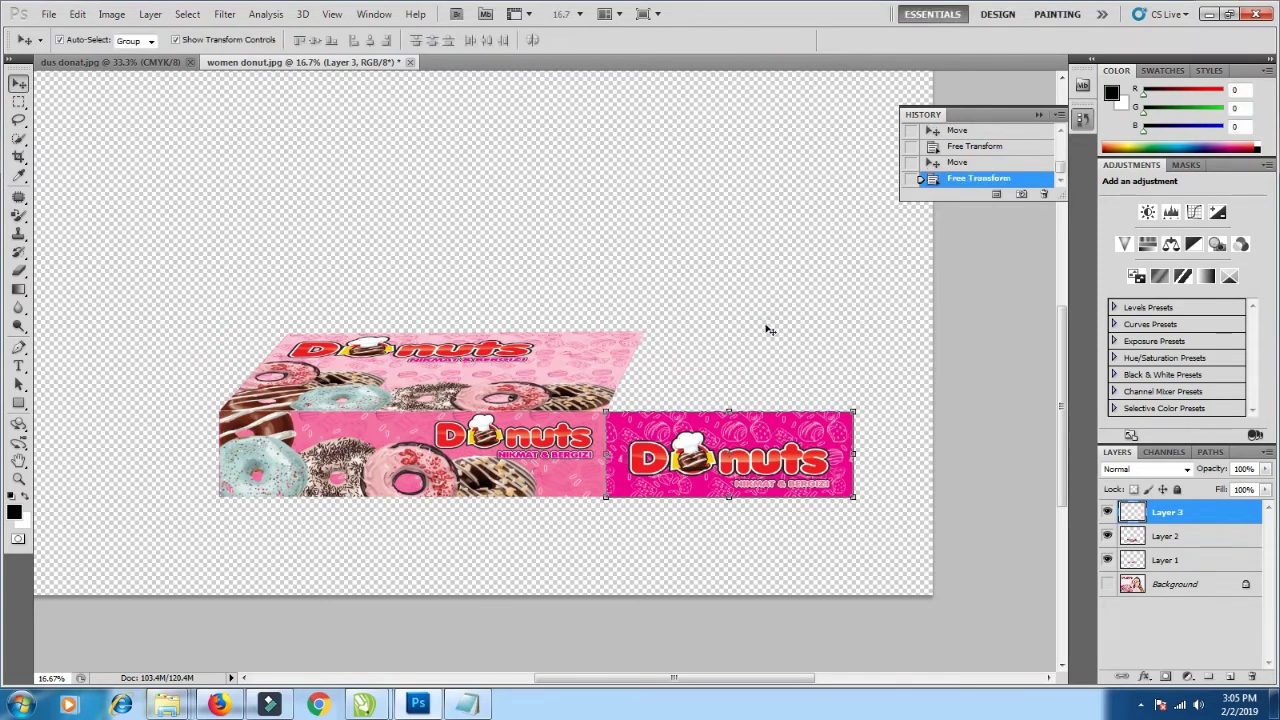
- Distort Layer 3's corners into a narrow slanted right side face on the box
key("ctrl+t")
right_click(856, 450)
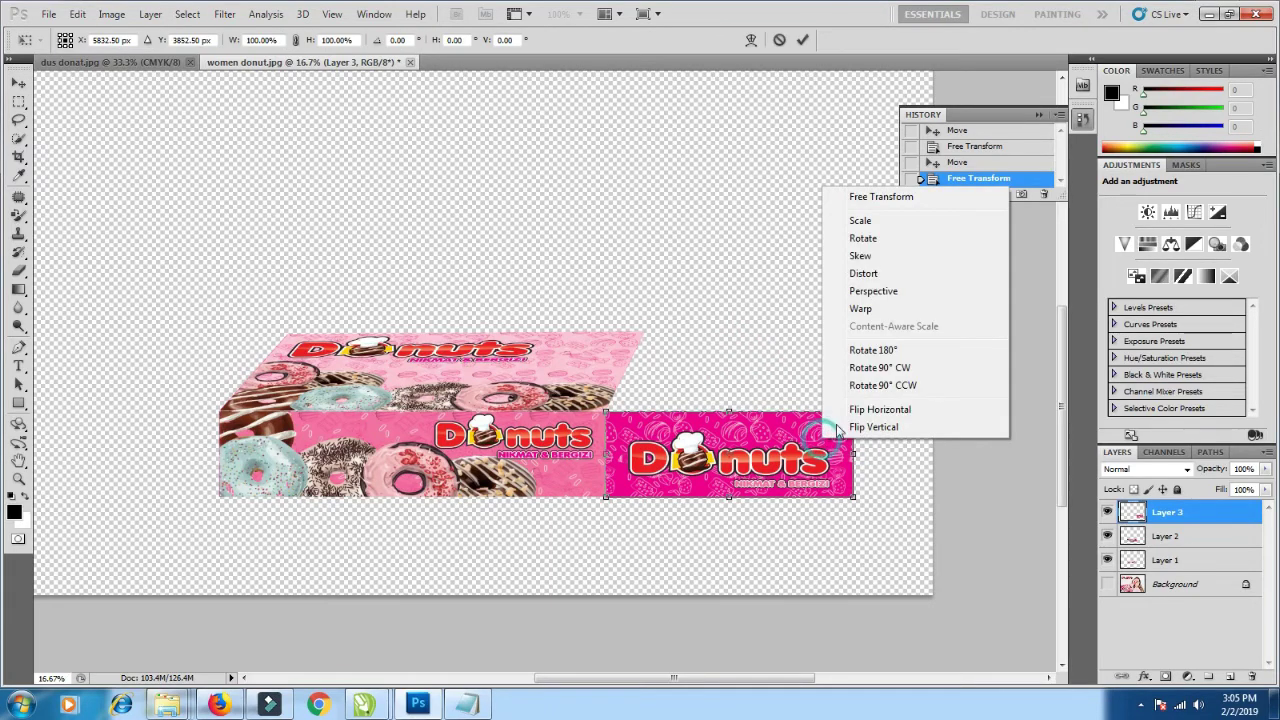
left_click(864, 273)
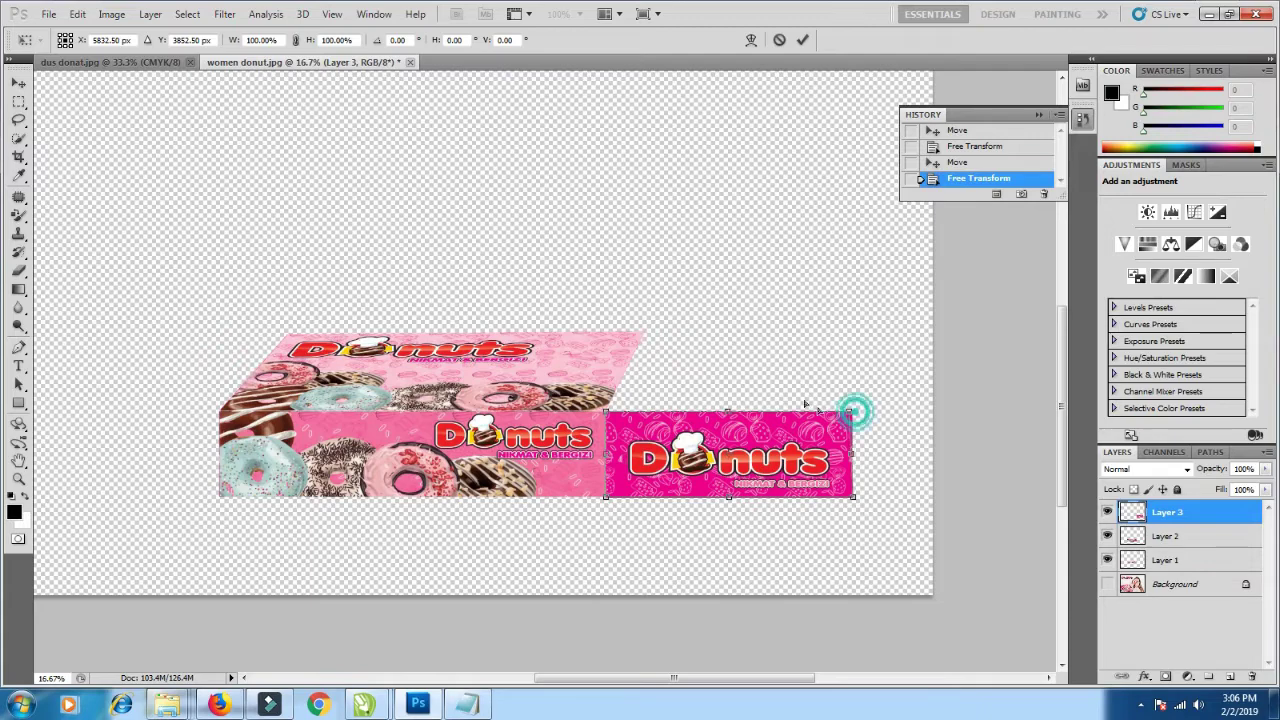
left_click_drag(855, 414, 645, 334)
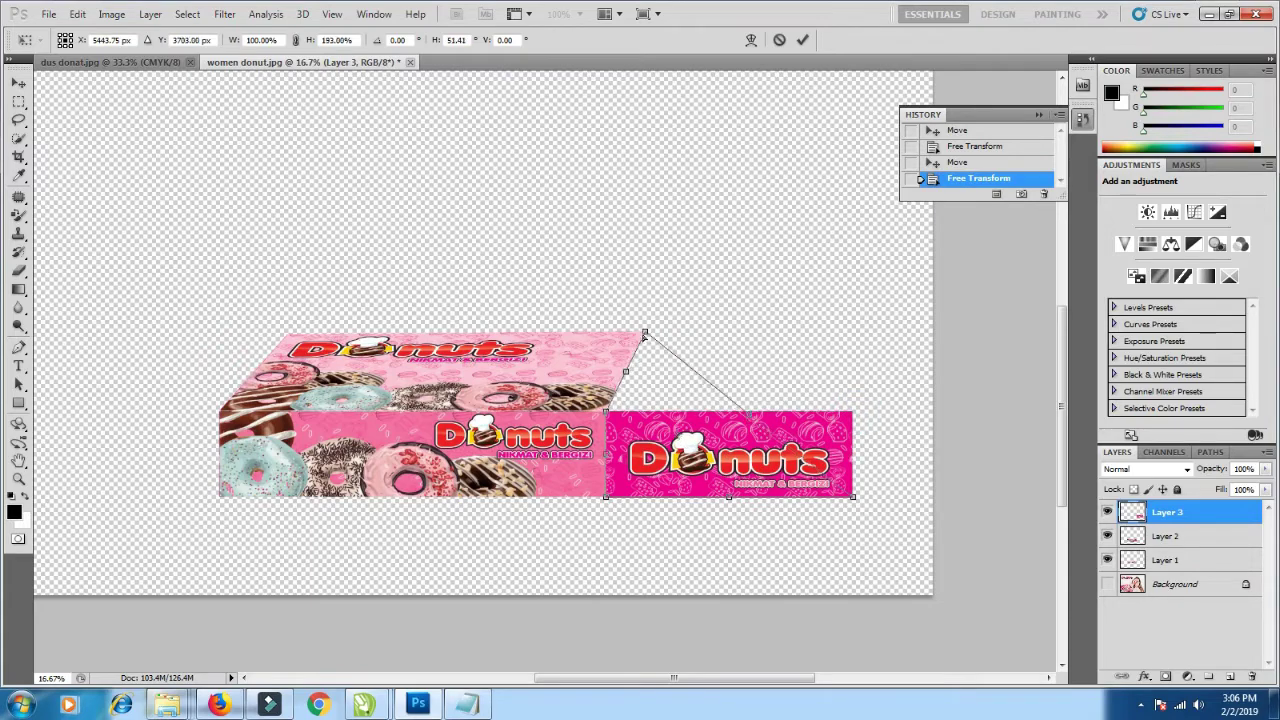
left_click_drag(855, 498, 678, 425)
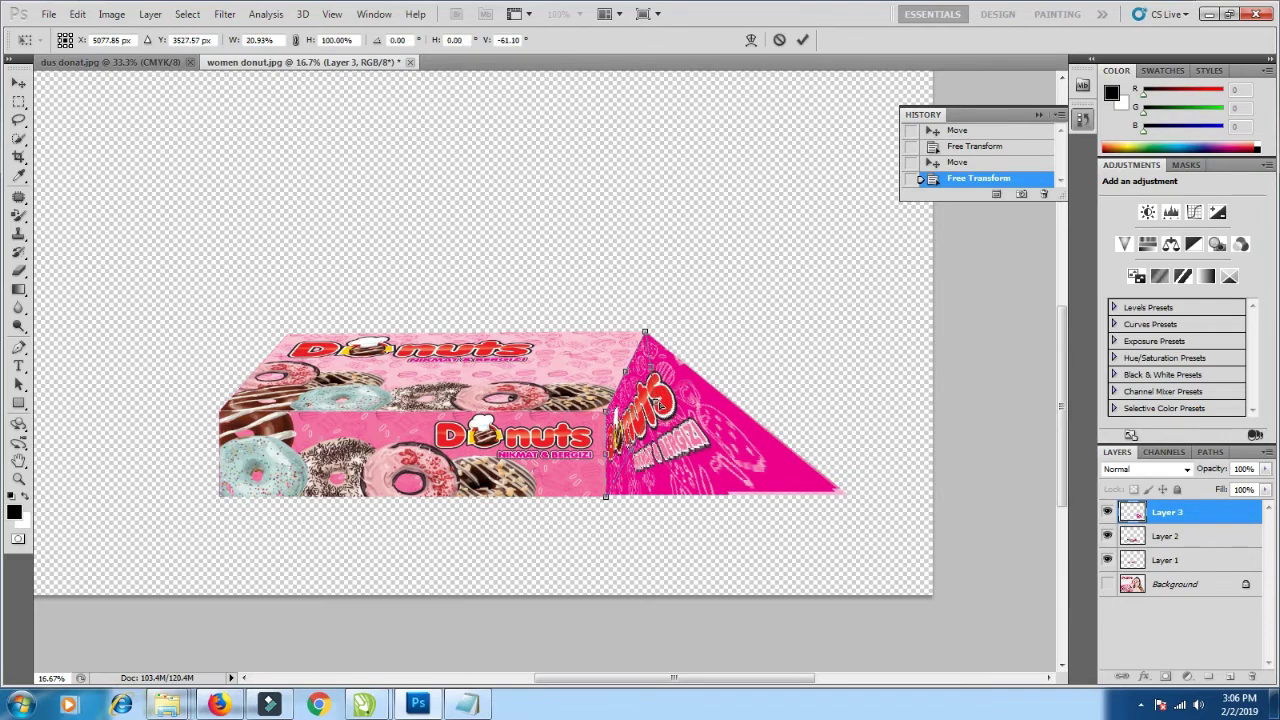
left_click_drag(678, 425, 646, 405)
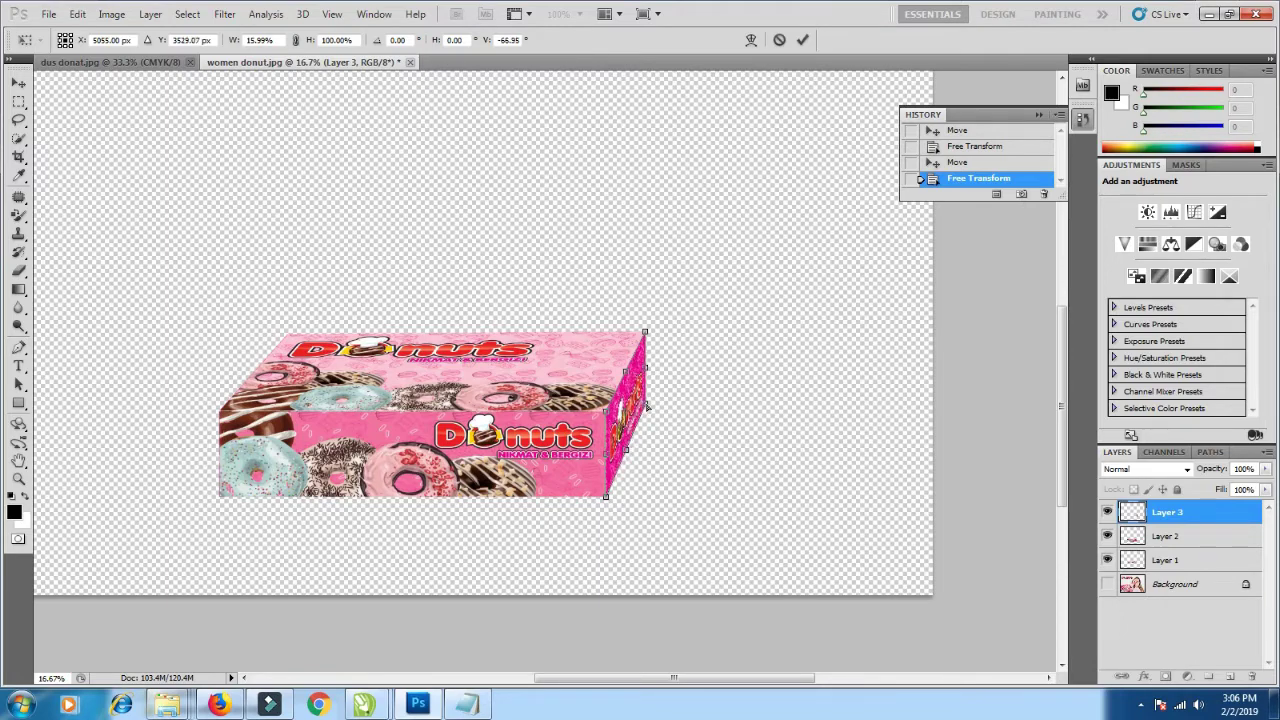
left_click(800, 42)
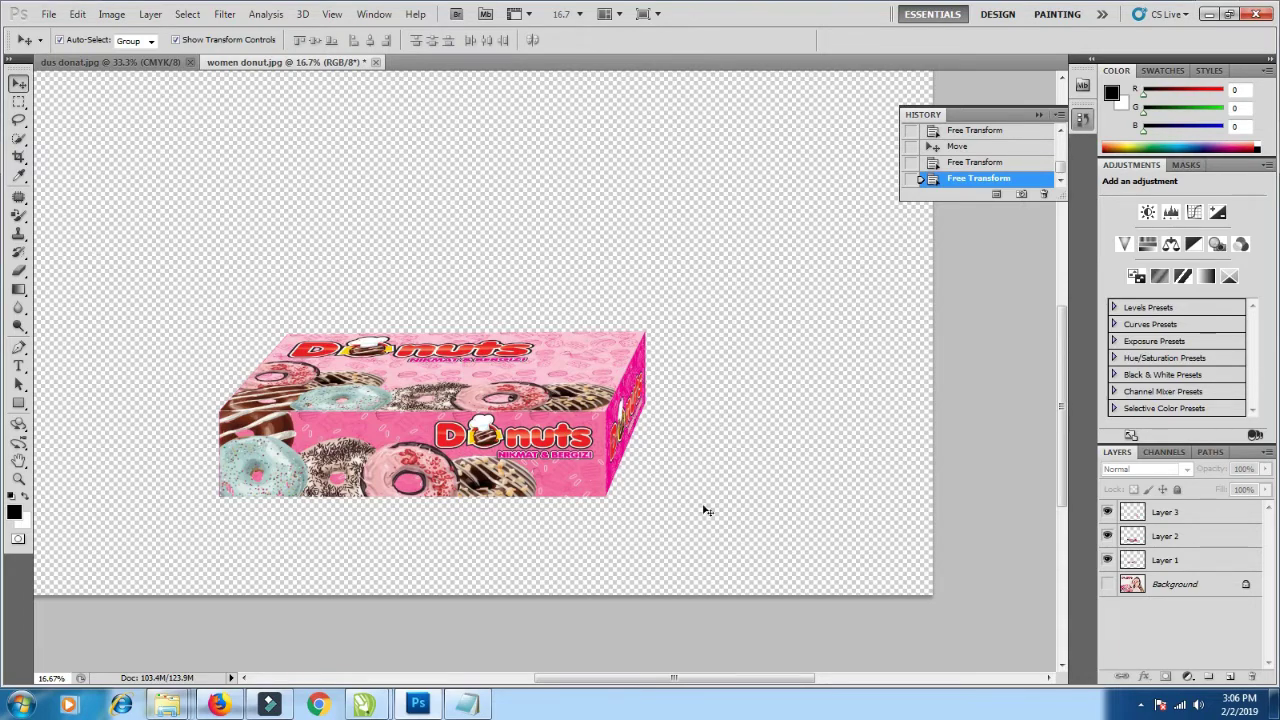
- Add a drop shadow to the front face layer, Layer 2
left_click(580, 492)
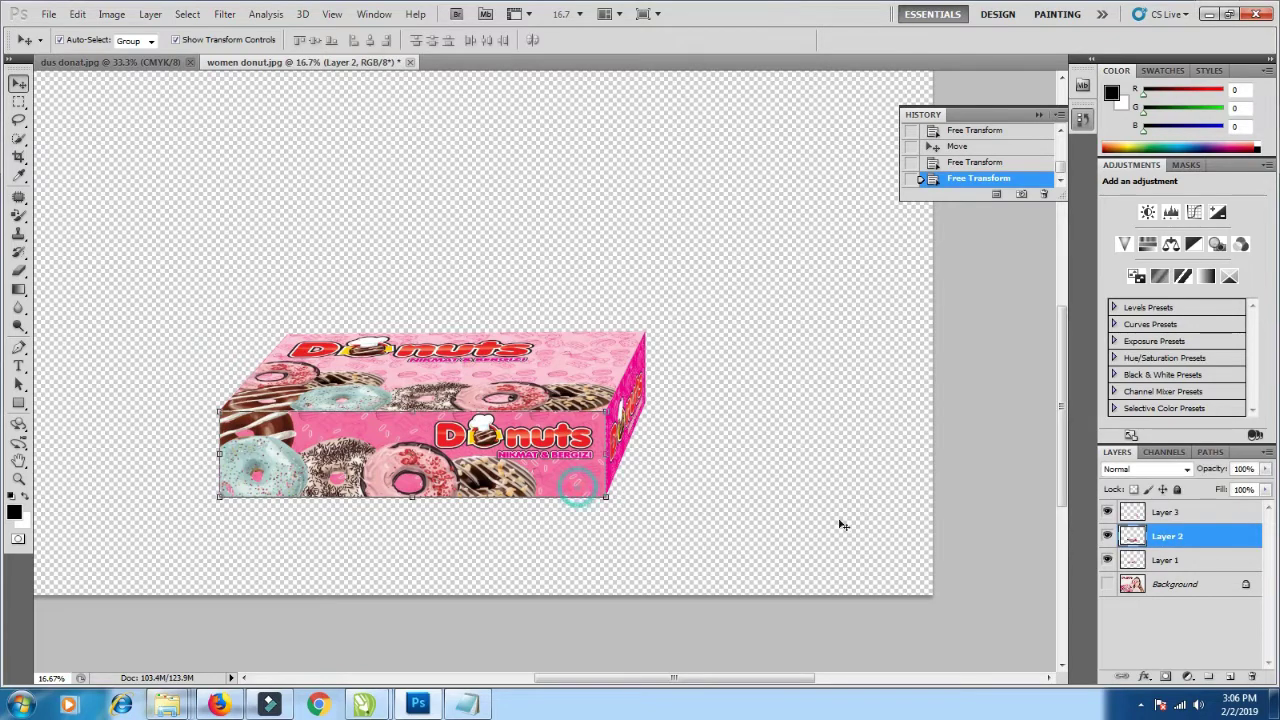
right_click(1165, 540)
left_click(760, 405)
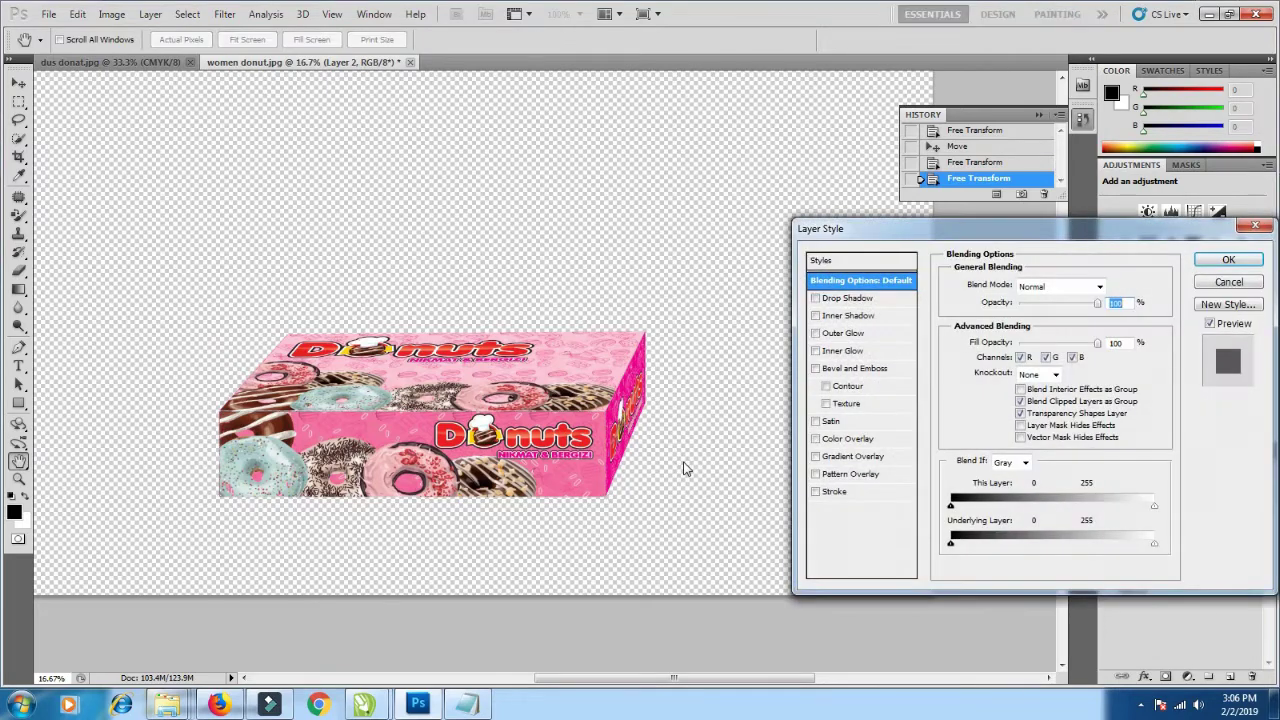
left_click(818, 299)
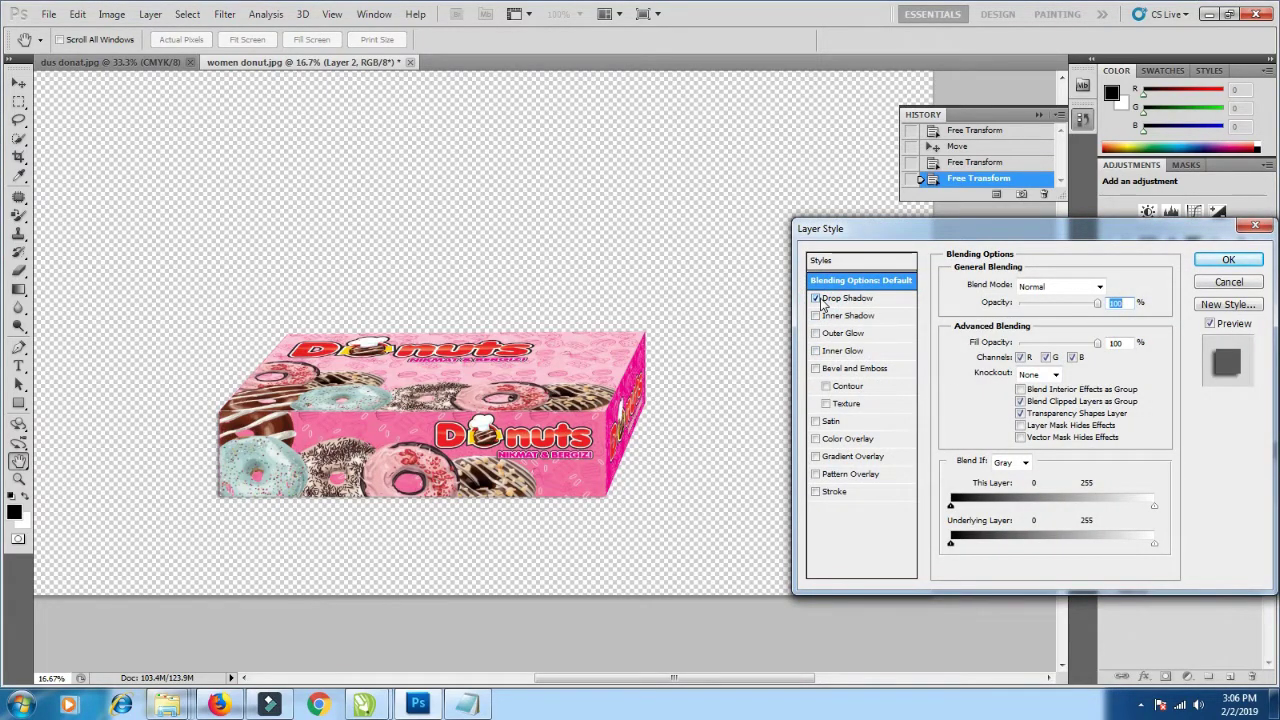
left_click(848, 299)
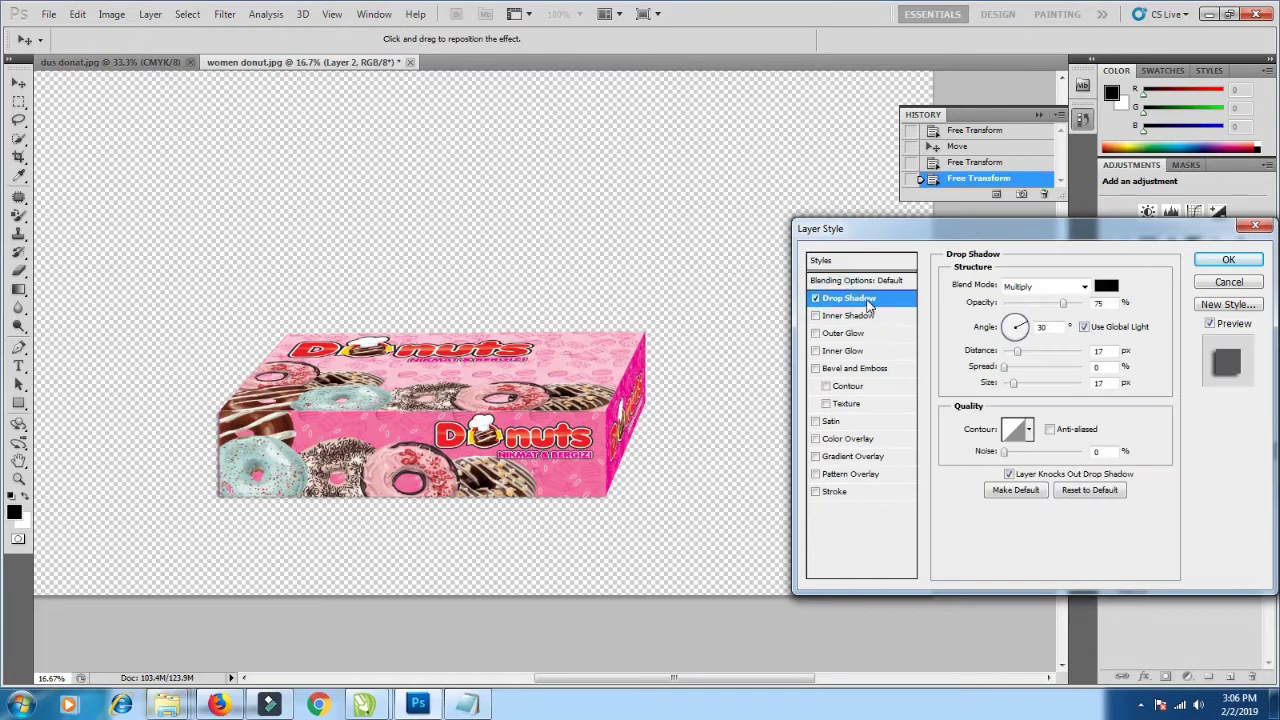
left_click(1228, 260)
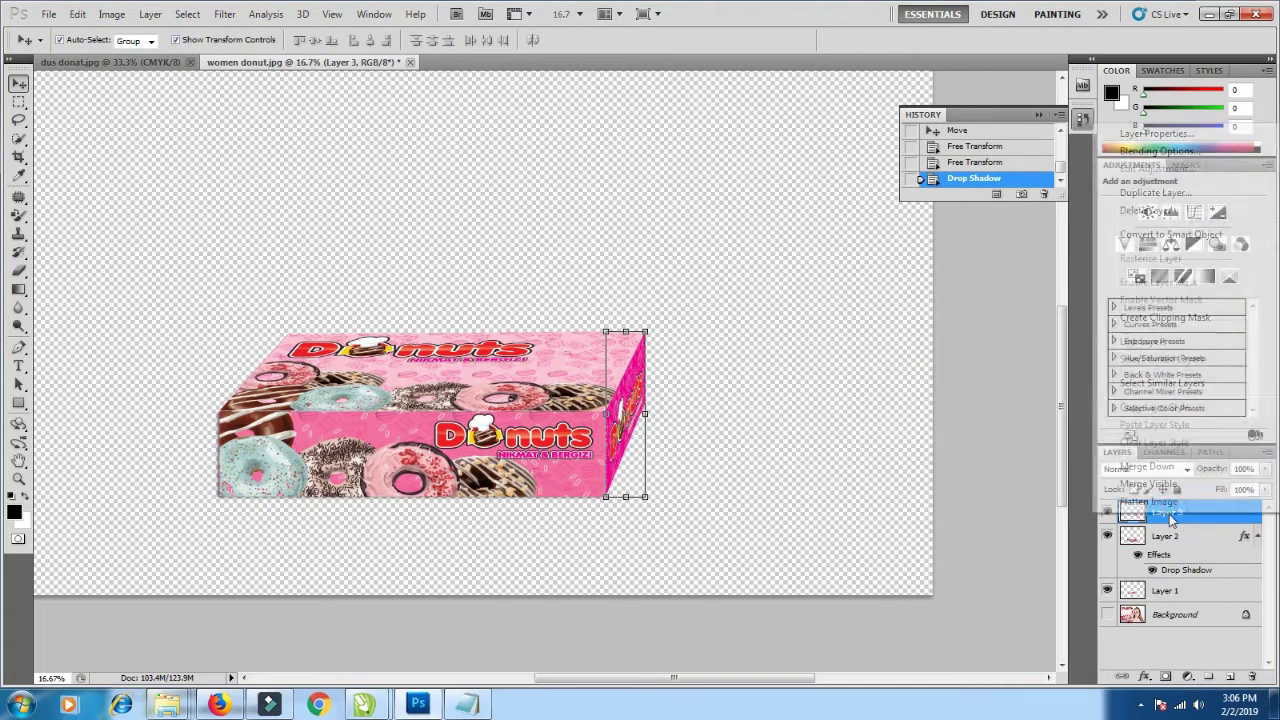
- Add a drop shadow to the side face layer, Layer 3
right_click(1165, 514)
left_click(1160, 151)
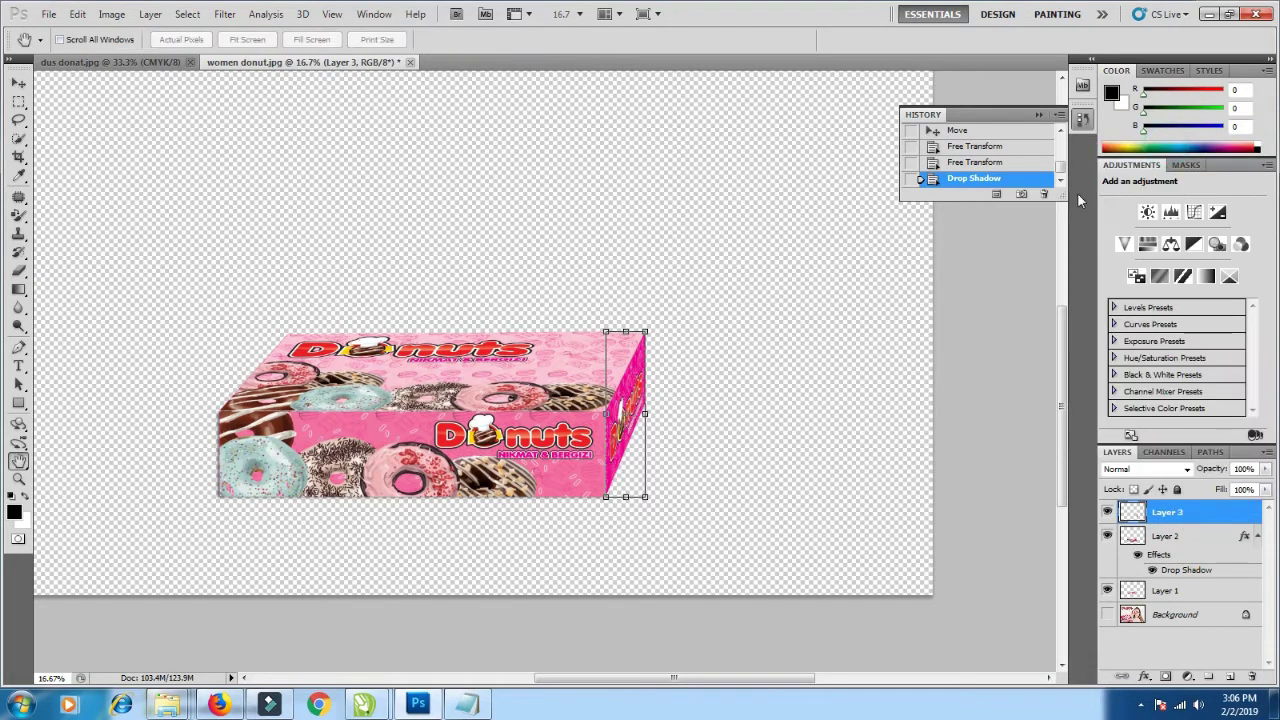
left_click(870, 299)
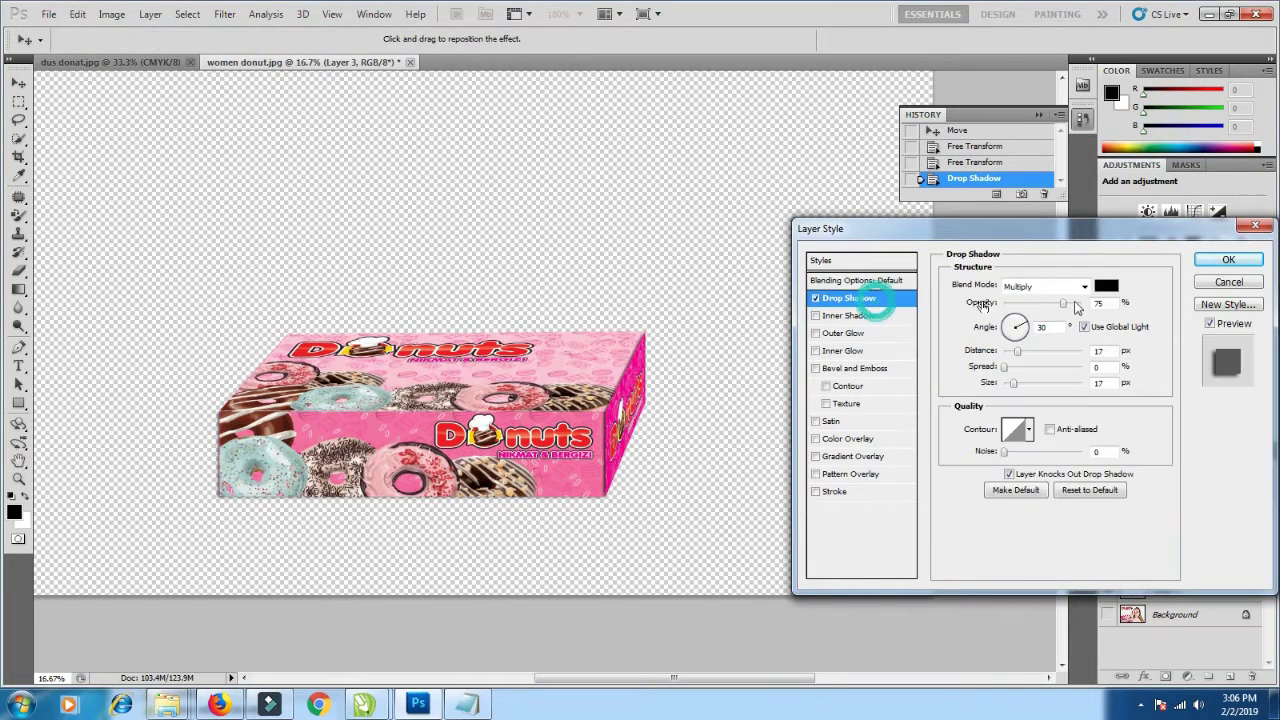
left_click(1228, 260)
- Add a drop shadow to the top face layer, Layer 1
left_click(538, 369)
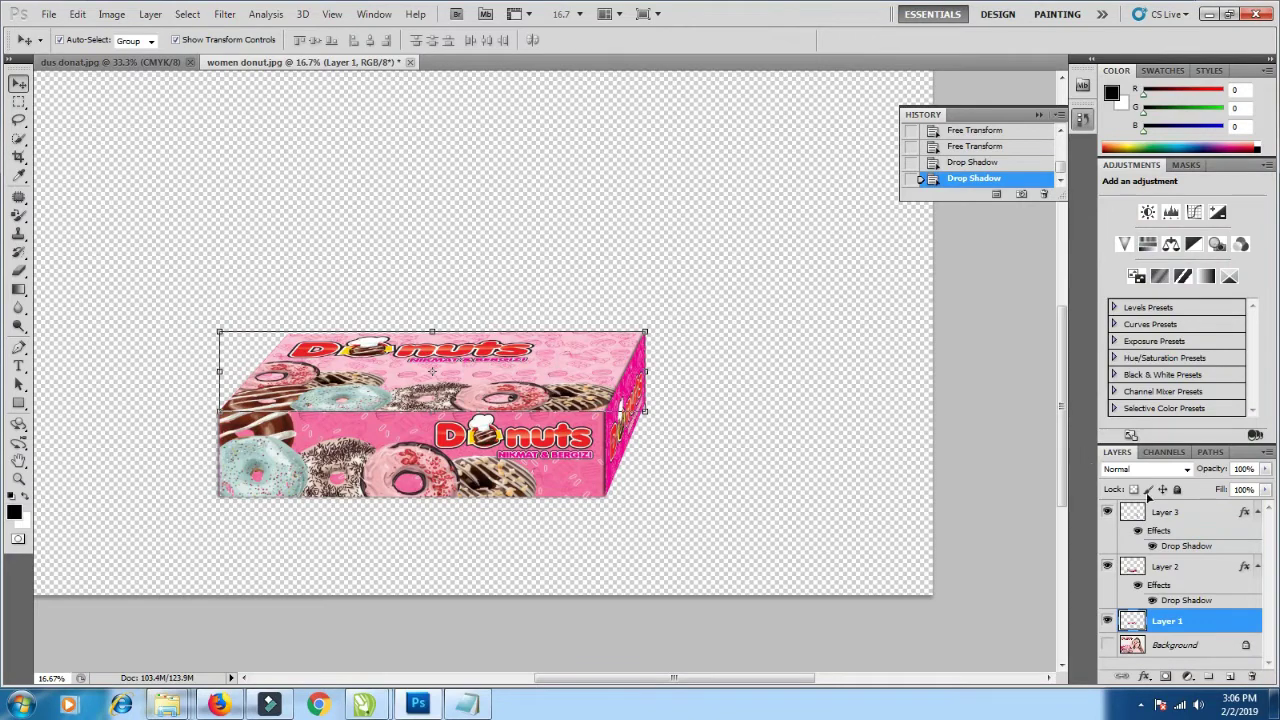
right_click(1183, 633)
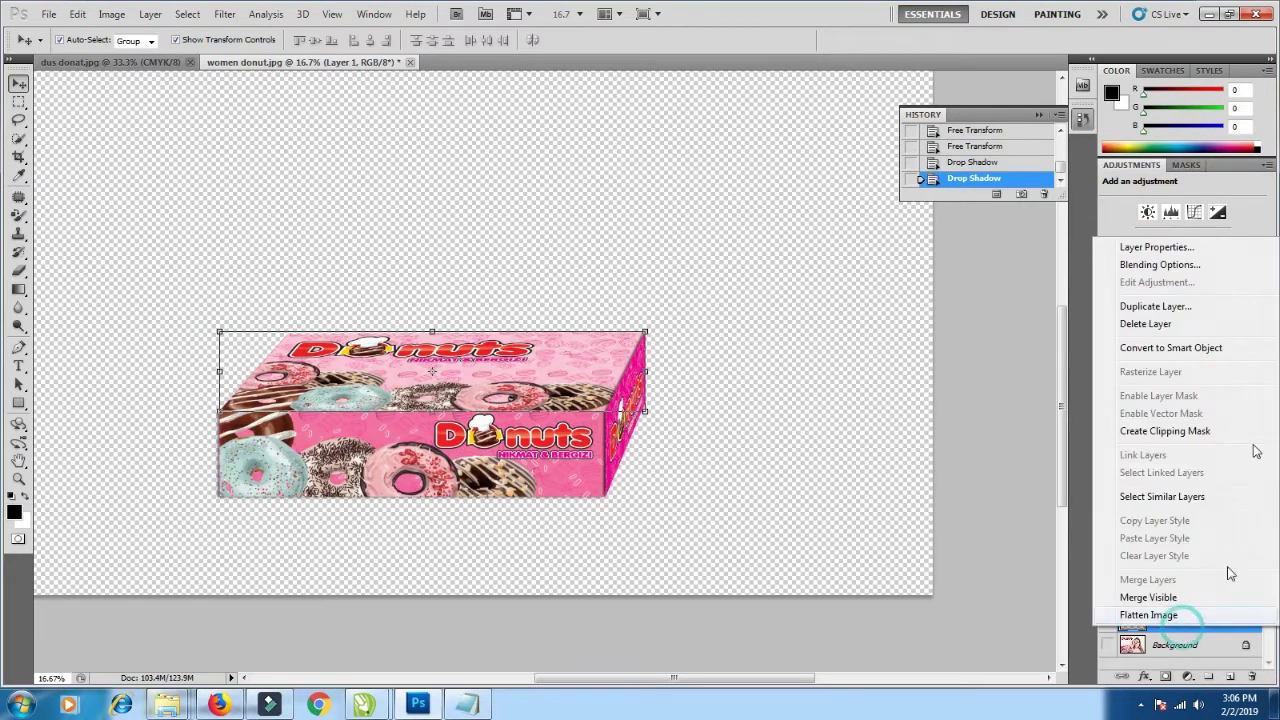
left_click(1165, 265)
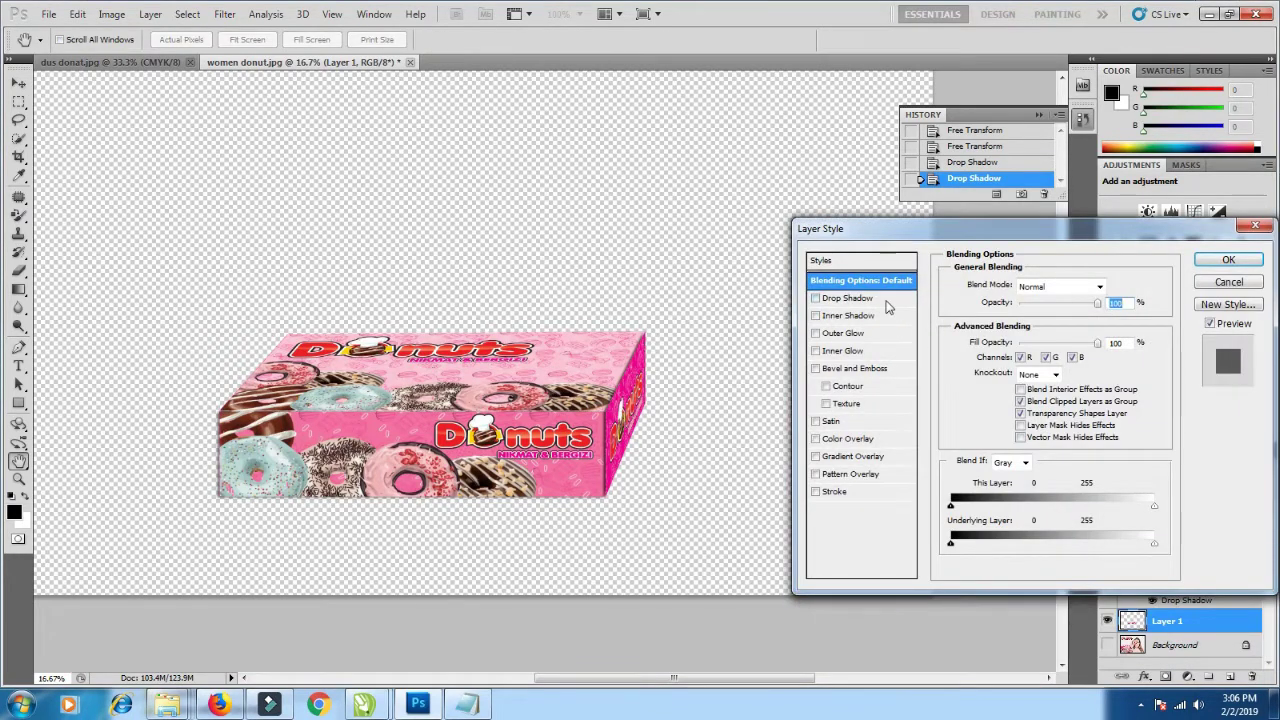
left_click(848, 298)
left_click(1227, 262)
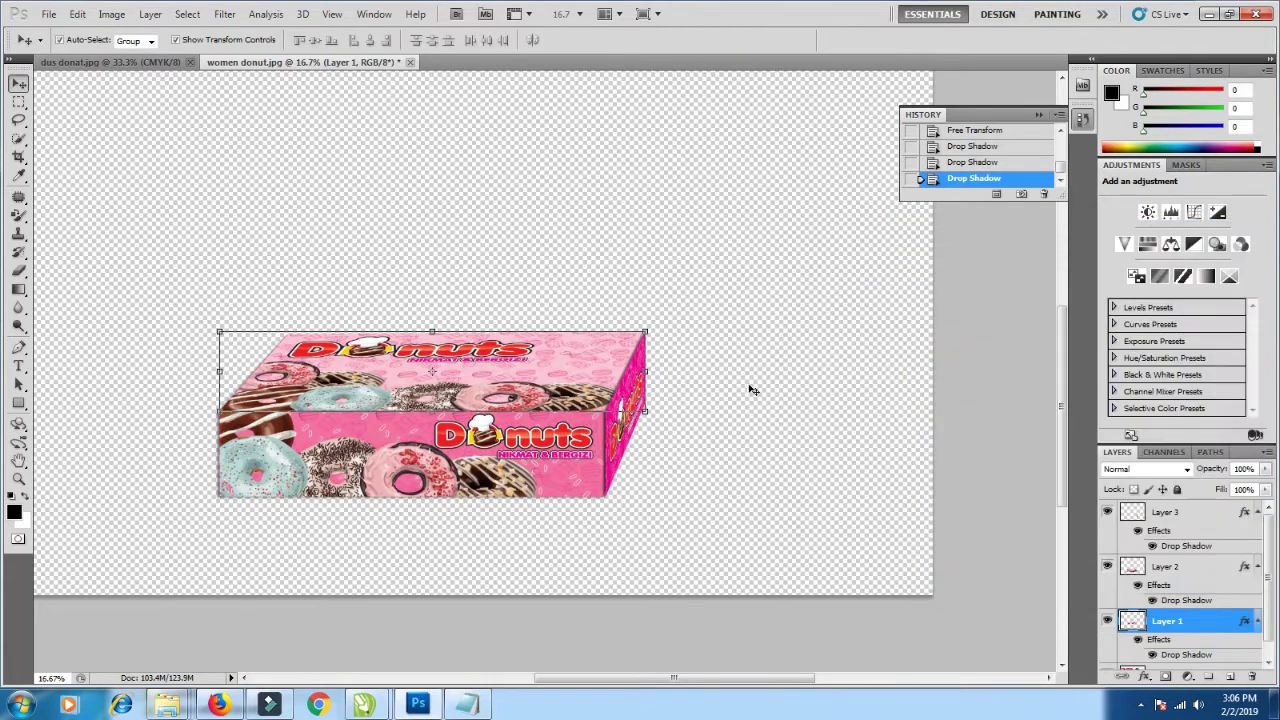
left_click(804, 395)
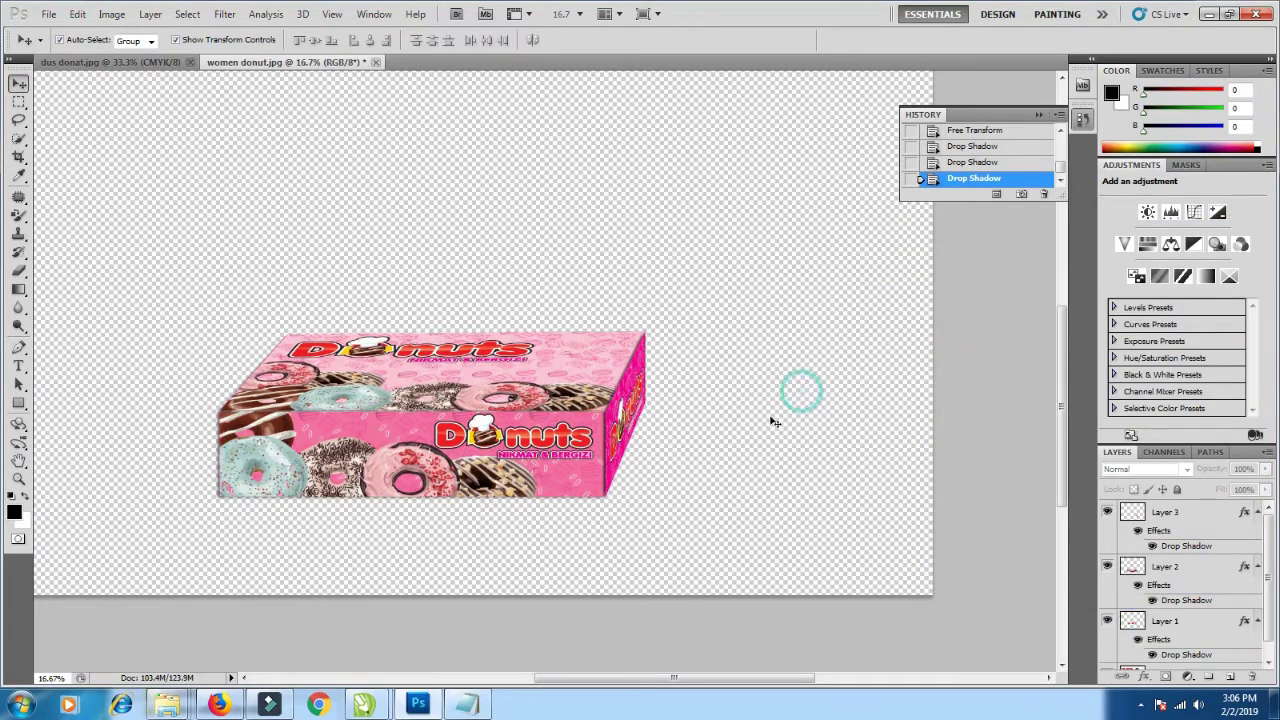
- Restack the layers: Layer 2 on top, then Layer 1 above Layer 3
left_click(575, 483)
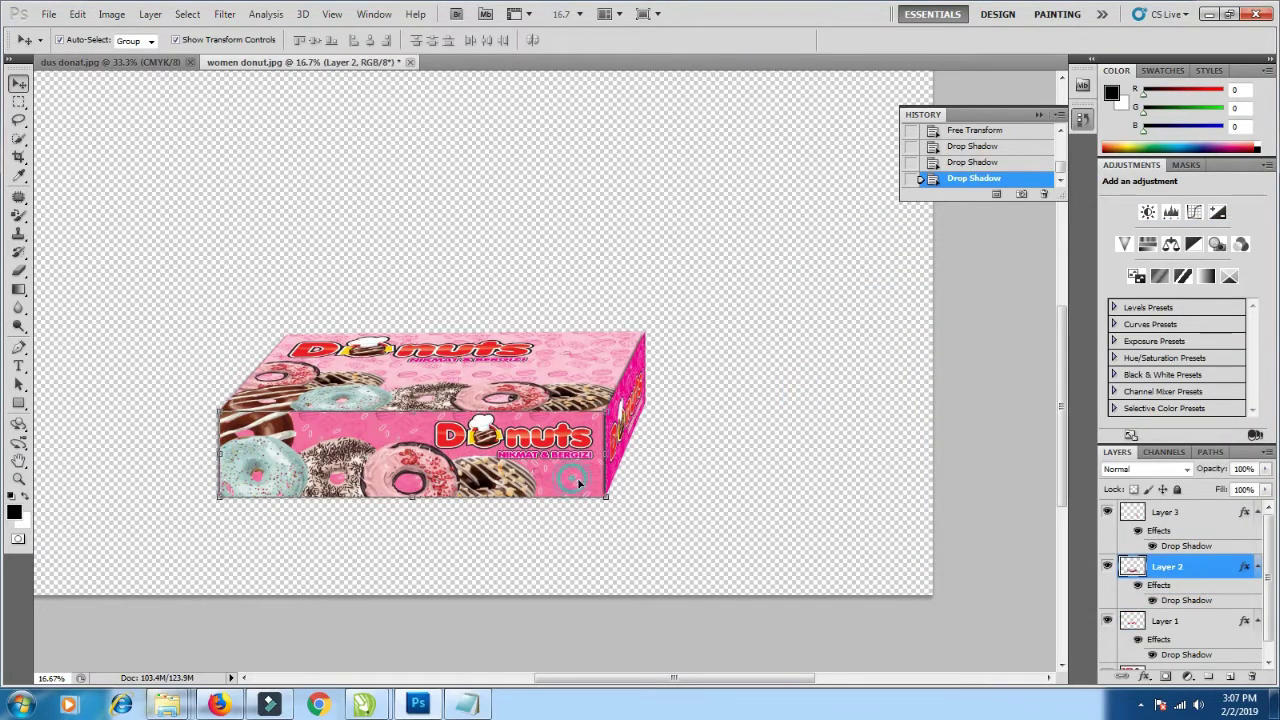
left_click_drag(1205, 572, 1201, 512)
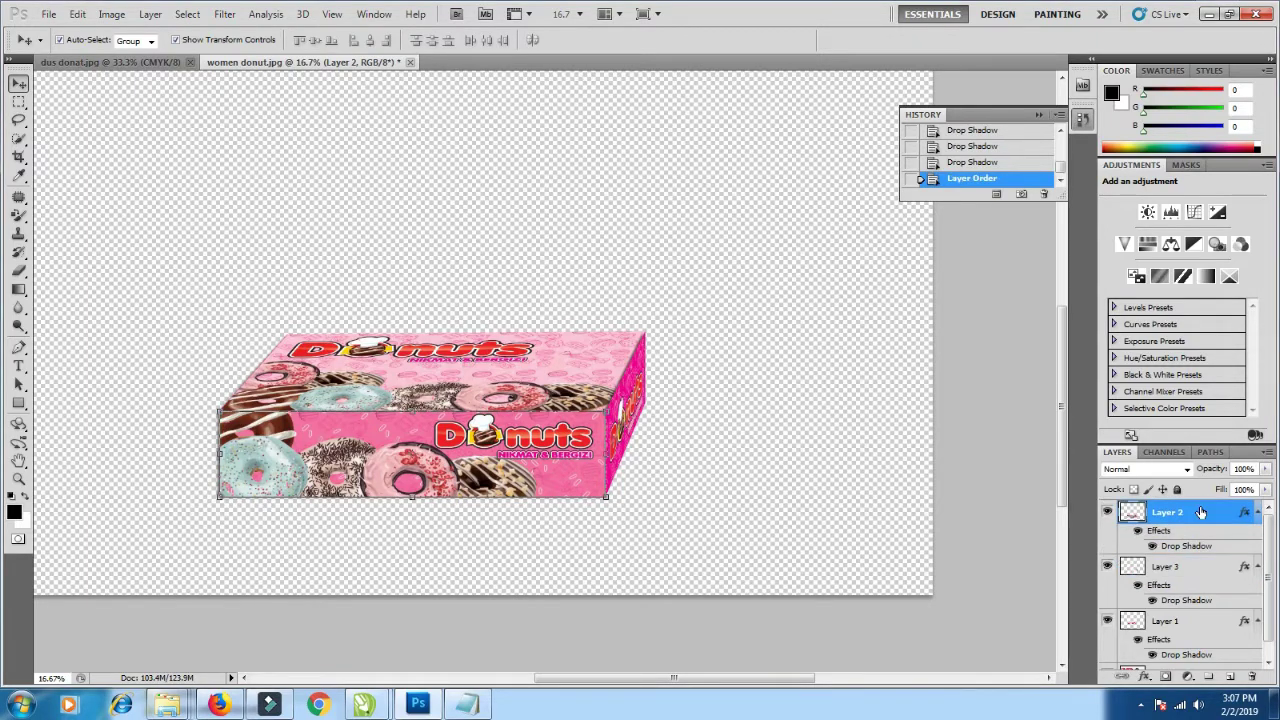
left_click(855, 450)
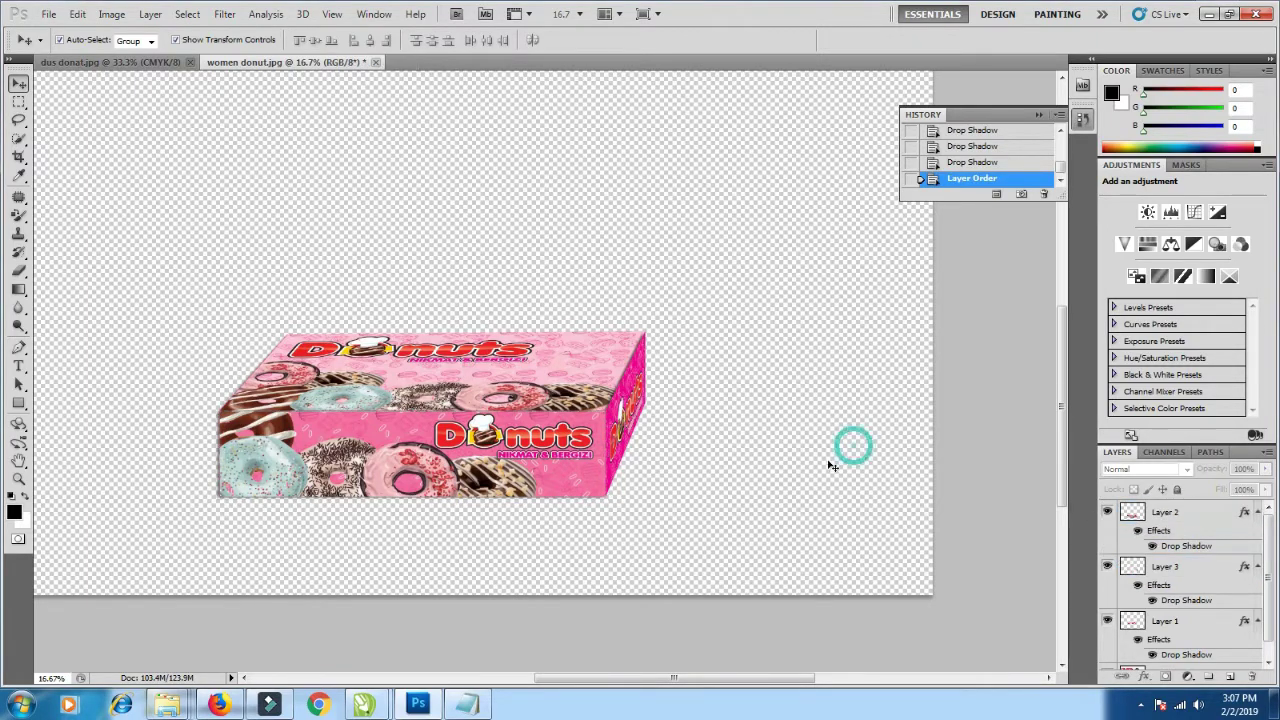
left_click(587, 380)
left_click_drag(1210, 624, 1212, 557)
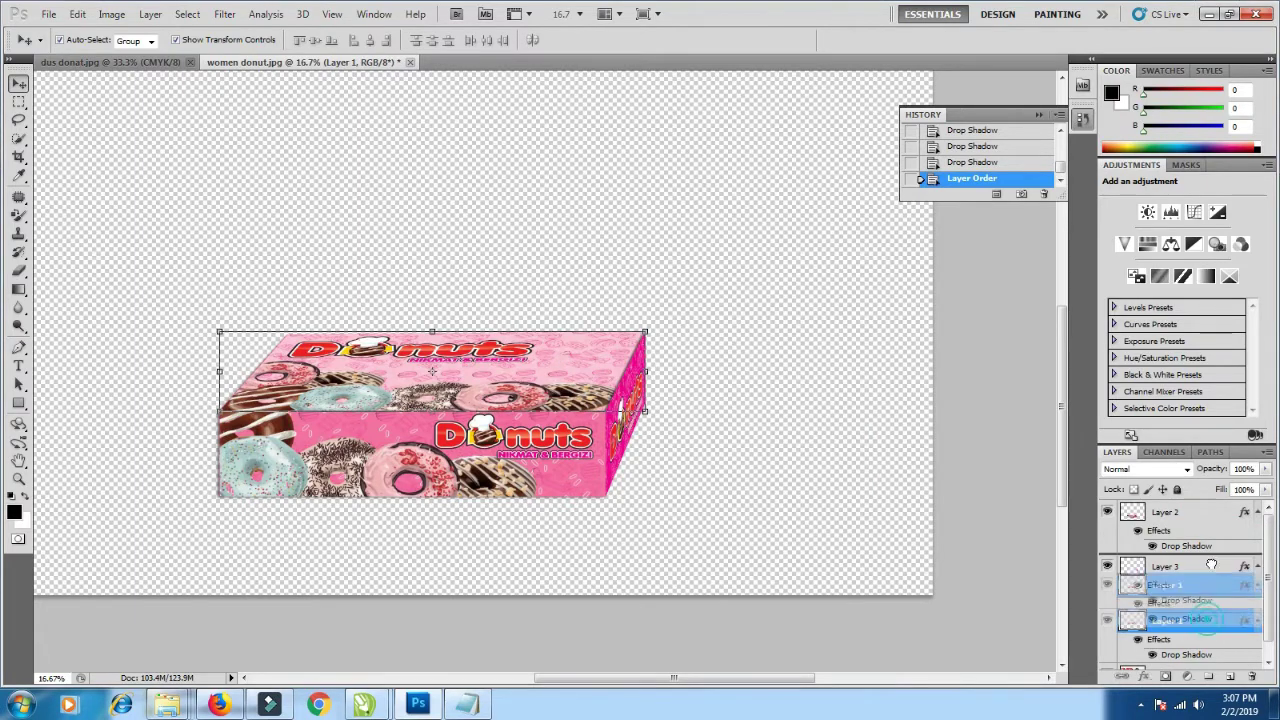
left_click(842, 448)
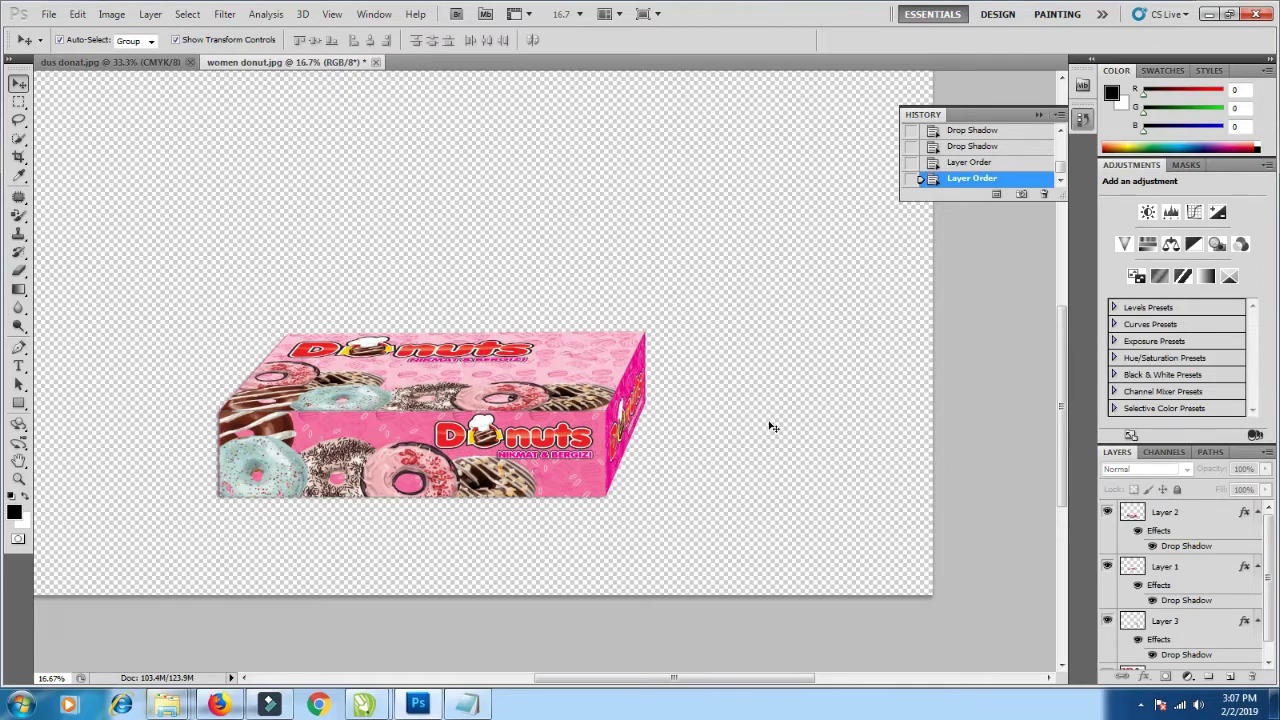
- Select all three box face layers and move the whole box toward the lower left
scroll(773, 427, "up", 1)
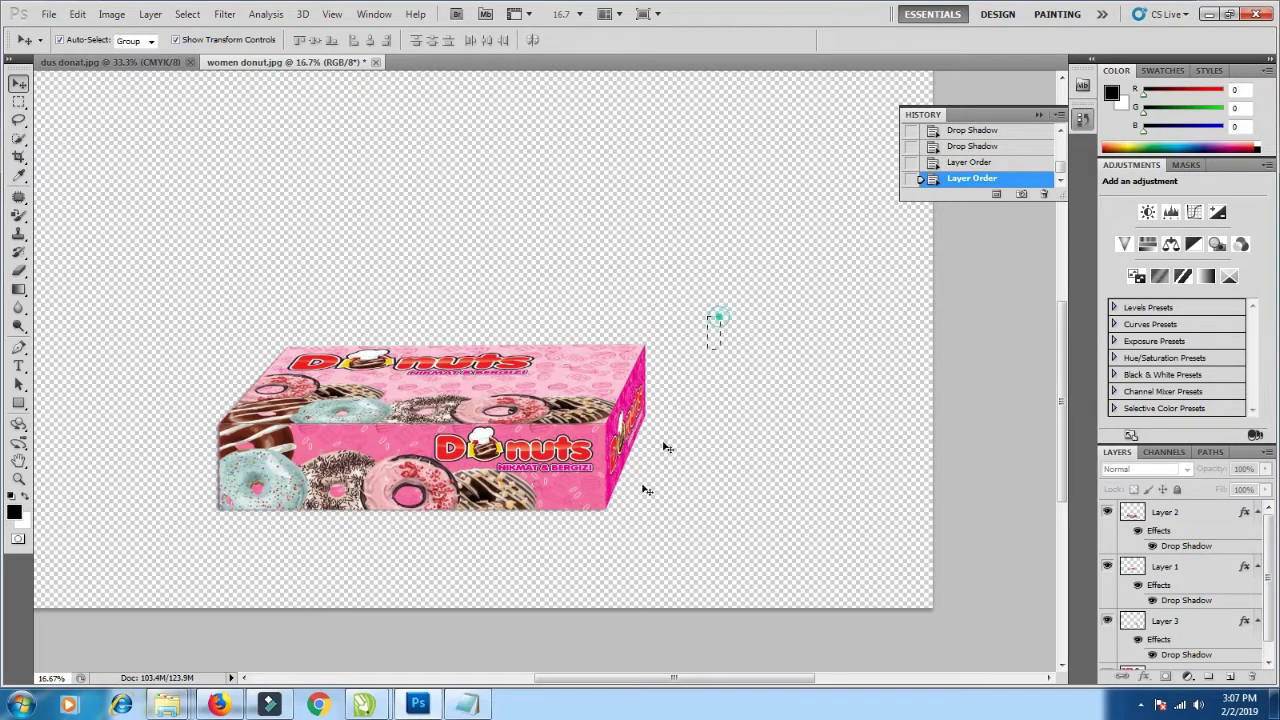
left_click_drag(720, 315, 112, 530)
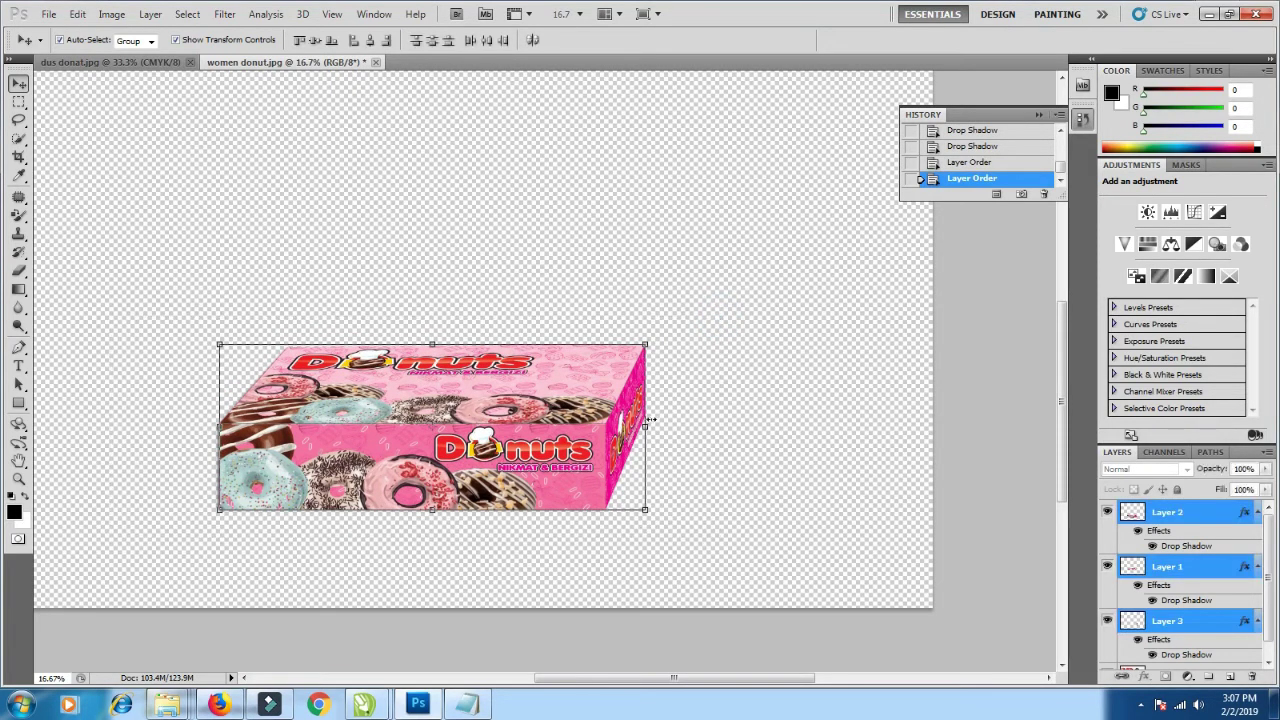
left_click_drag(583, 443, 454, 480)
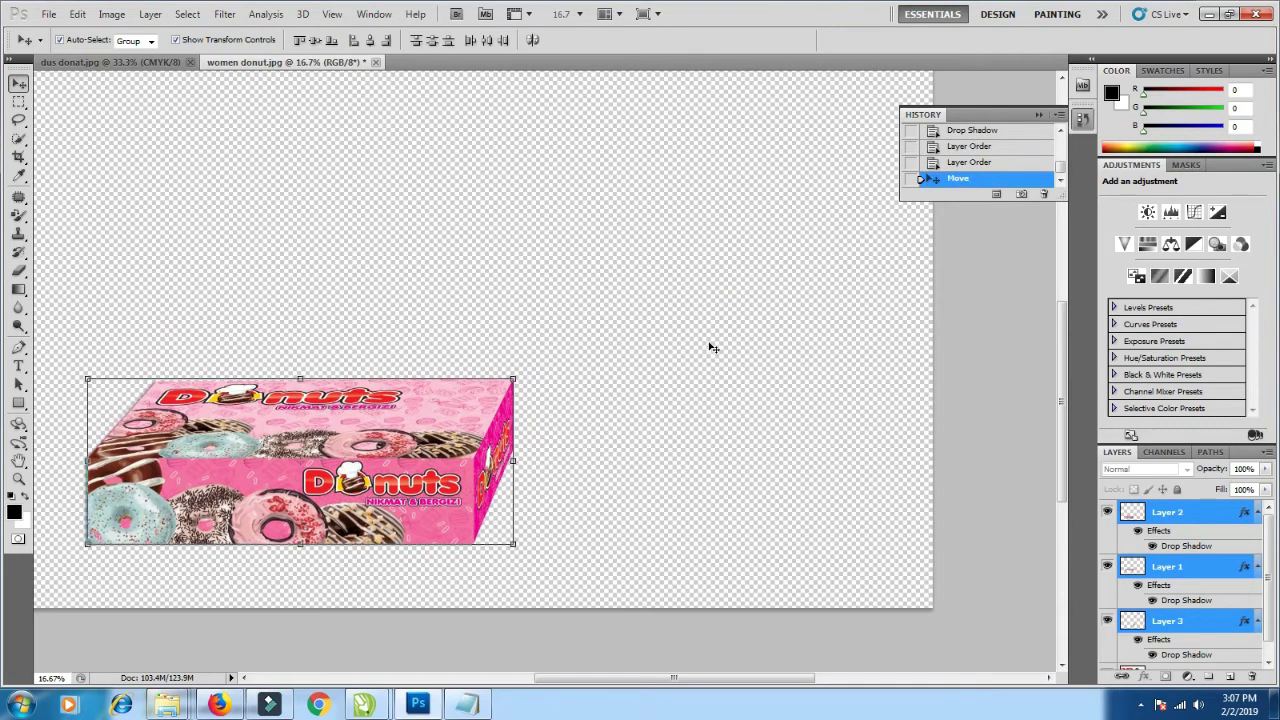
left_click(710, 342)
left_click_drag(606, 325, 194, 566)
- Duplicate the donut box layers and place the copy up-right, tilted slightly clockwise over the original
right_click(1162, 520)
left_click(1172, 196)
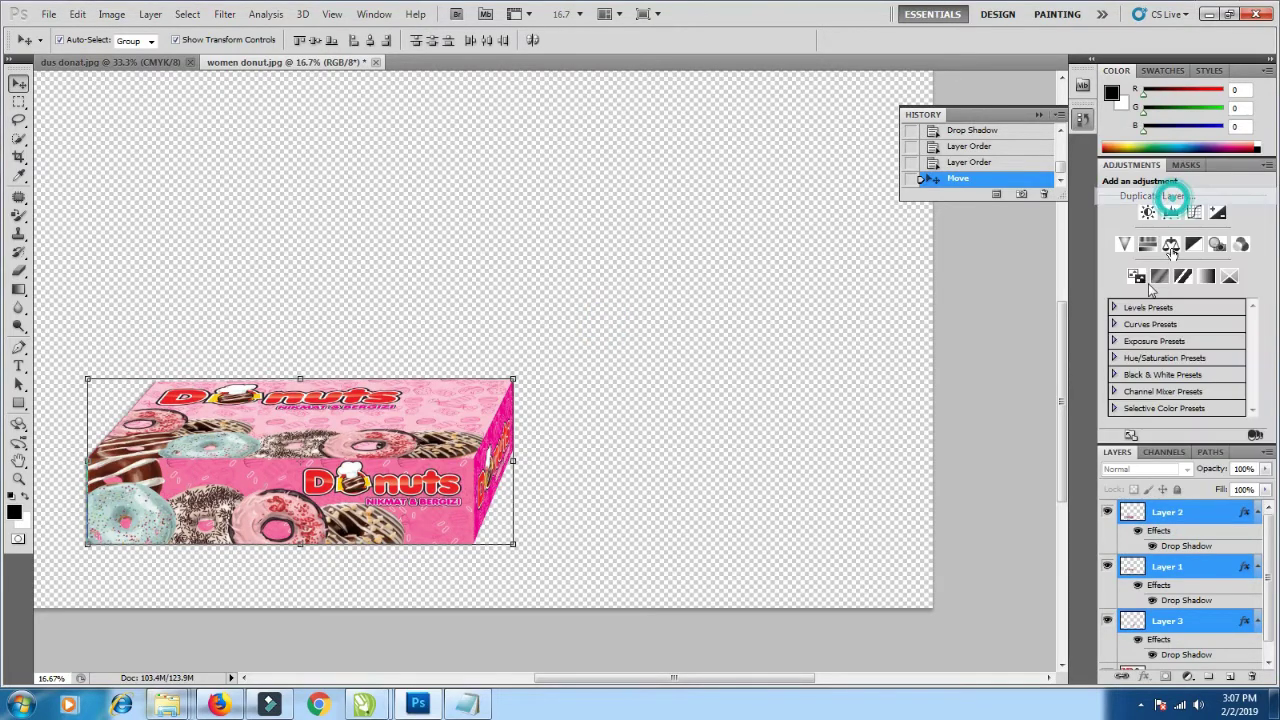
left_click(779, 218)
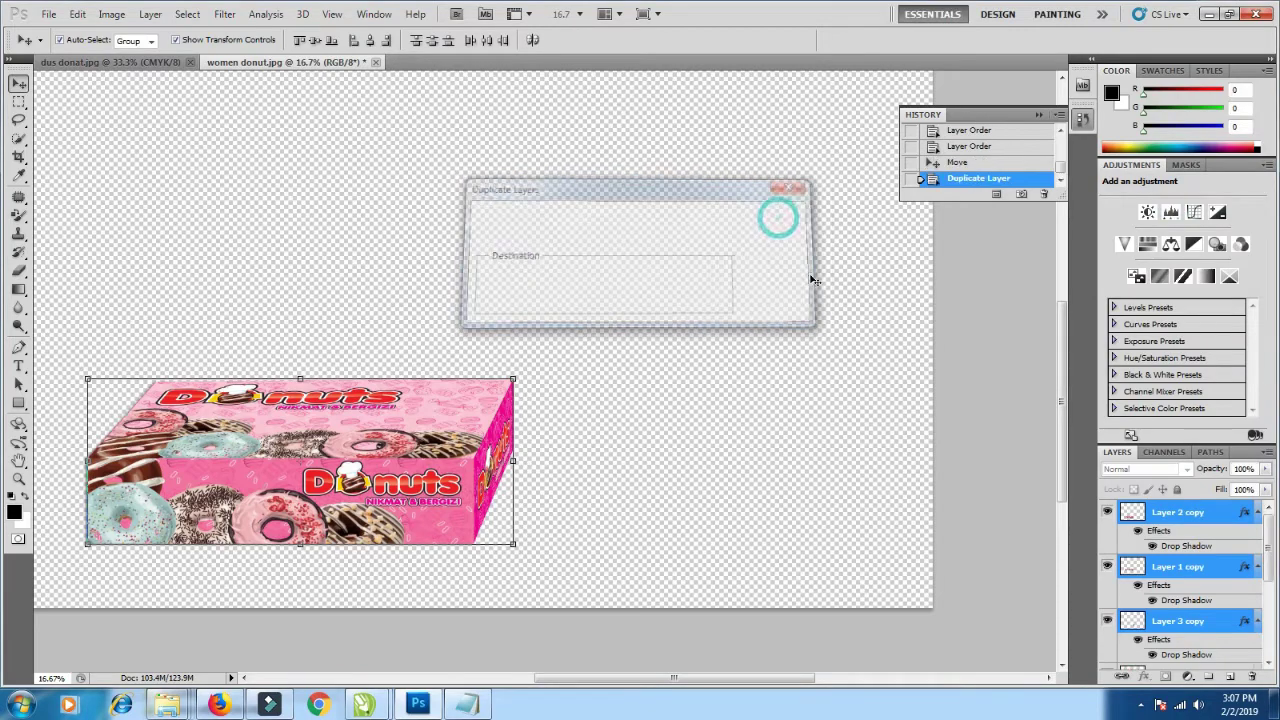
mouse_move(361, 425)
left_mouse_down()
mouse_move(635, 310)
mouse_move(630, 296)
left_mouse_up()
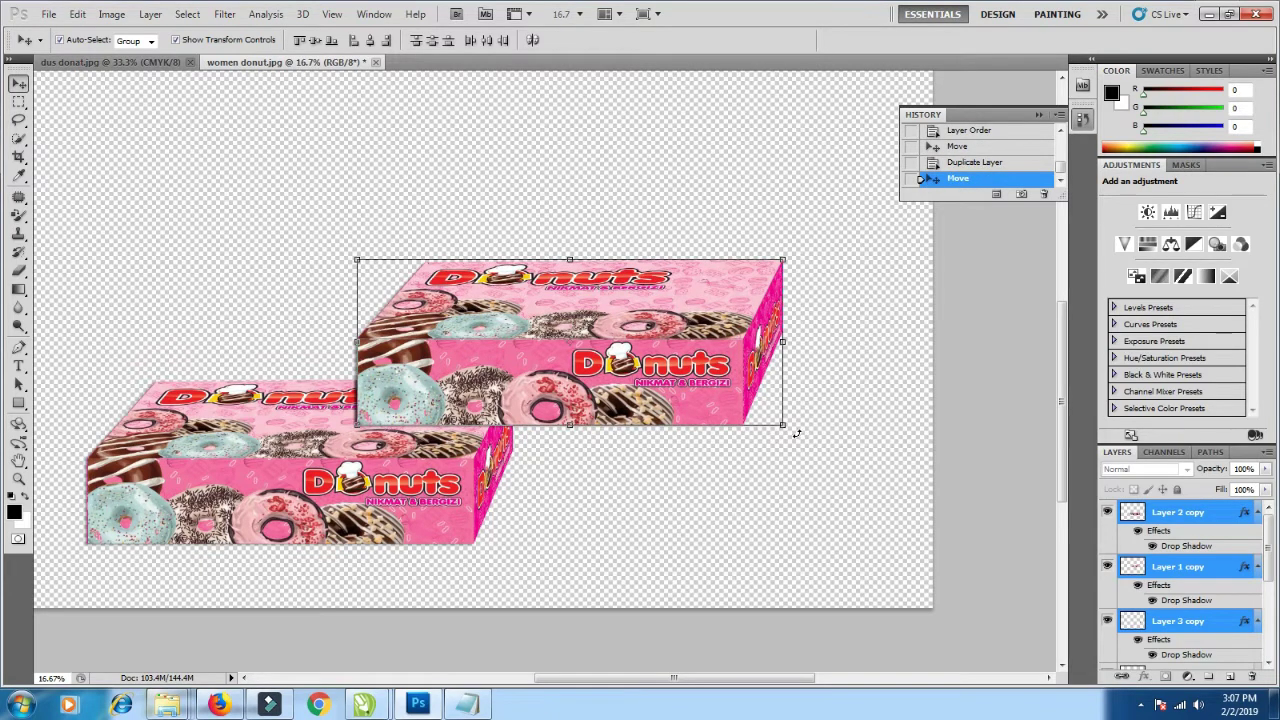
left_click_drag(796, 433, 762, 480)
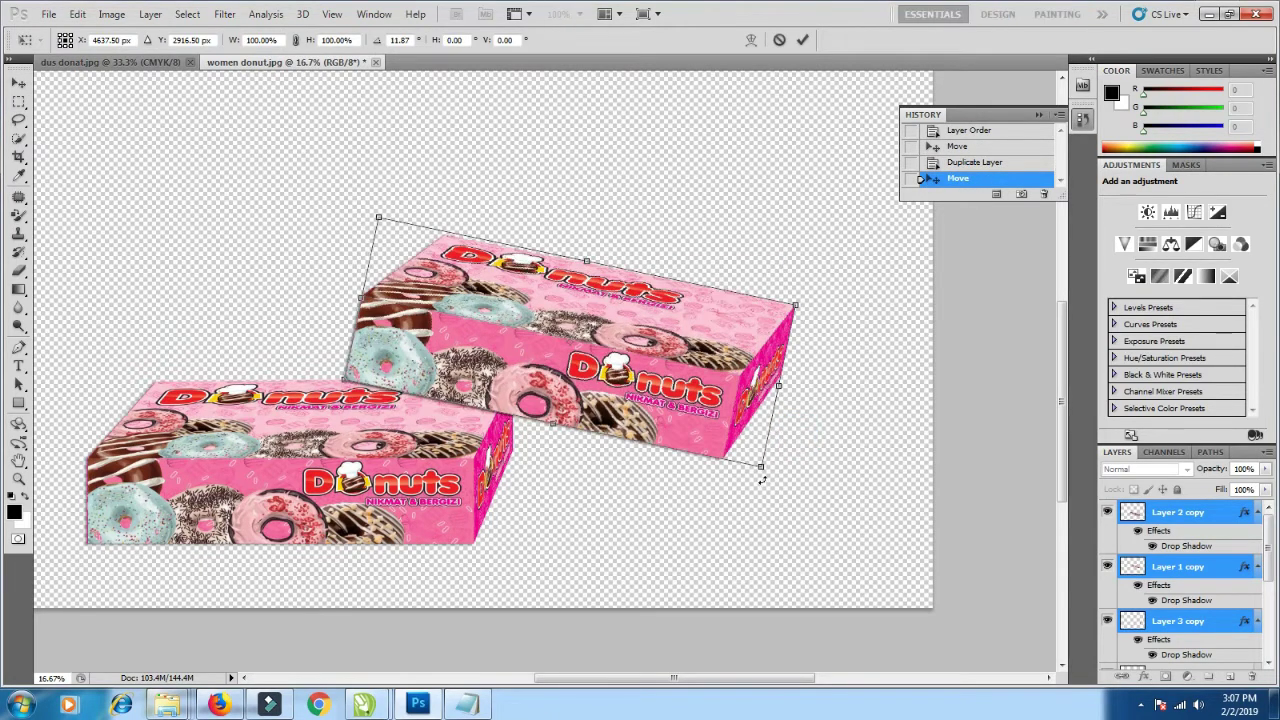
left_click_drag(643, 385, 641, 438)
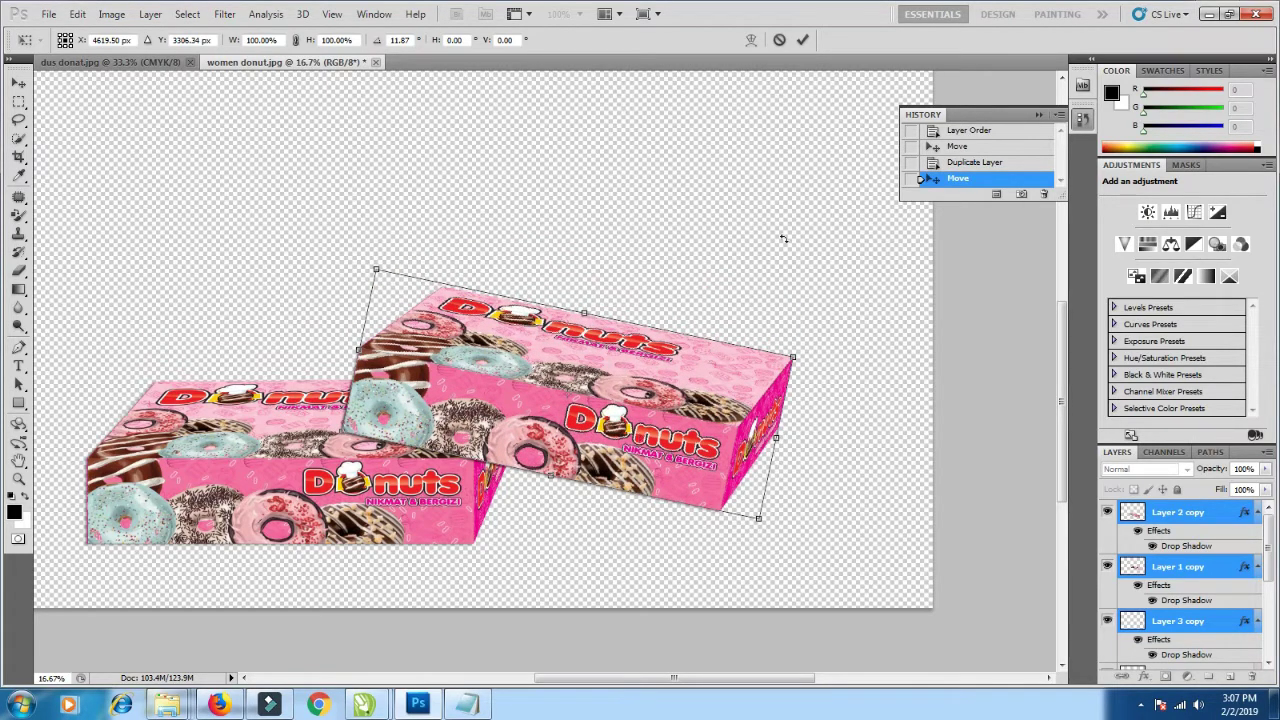
left_click(803, 41)
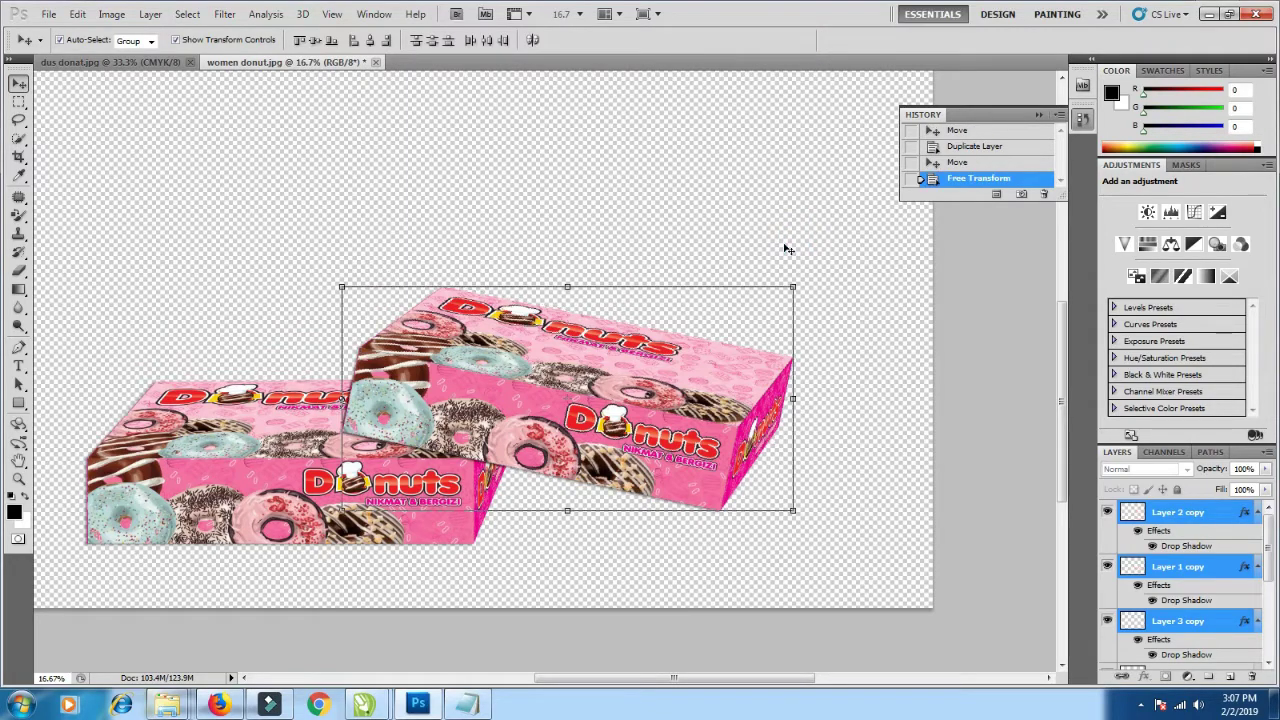
left_click(817, 208)
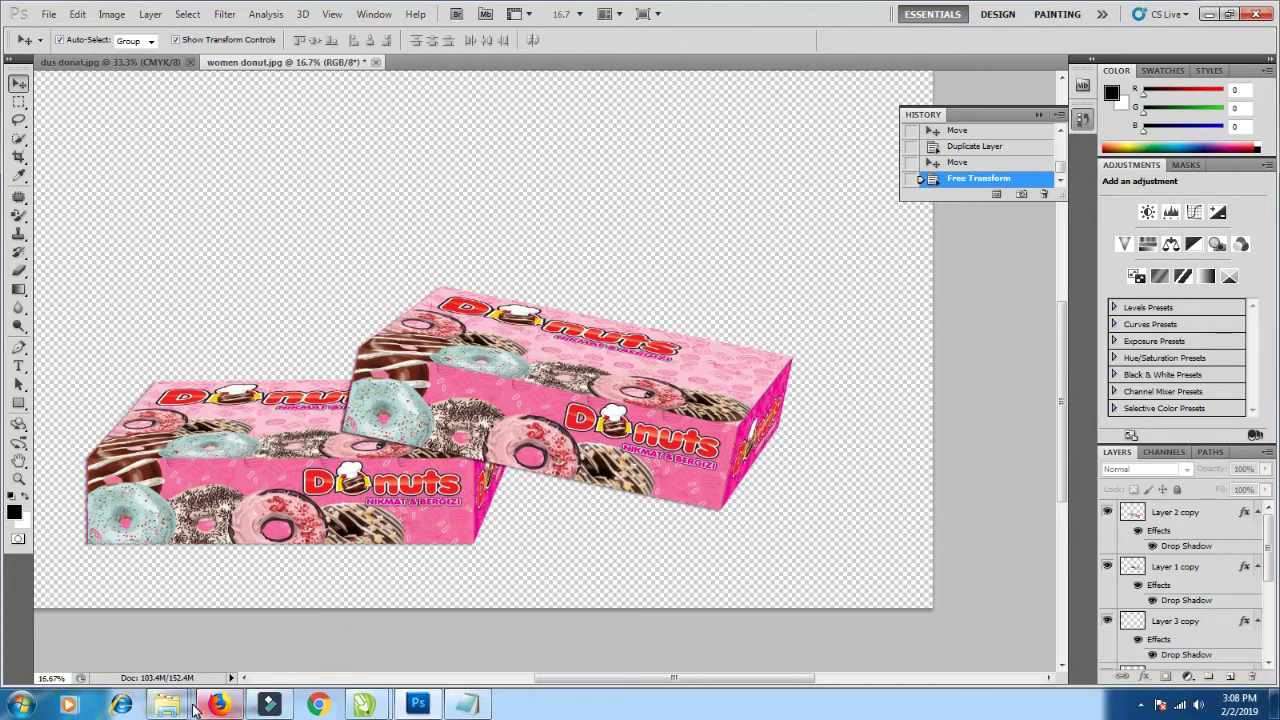
mouse_move(167, 705)
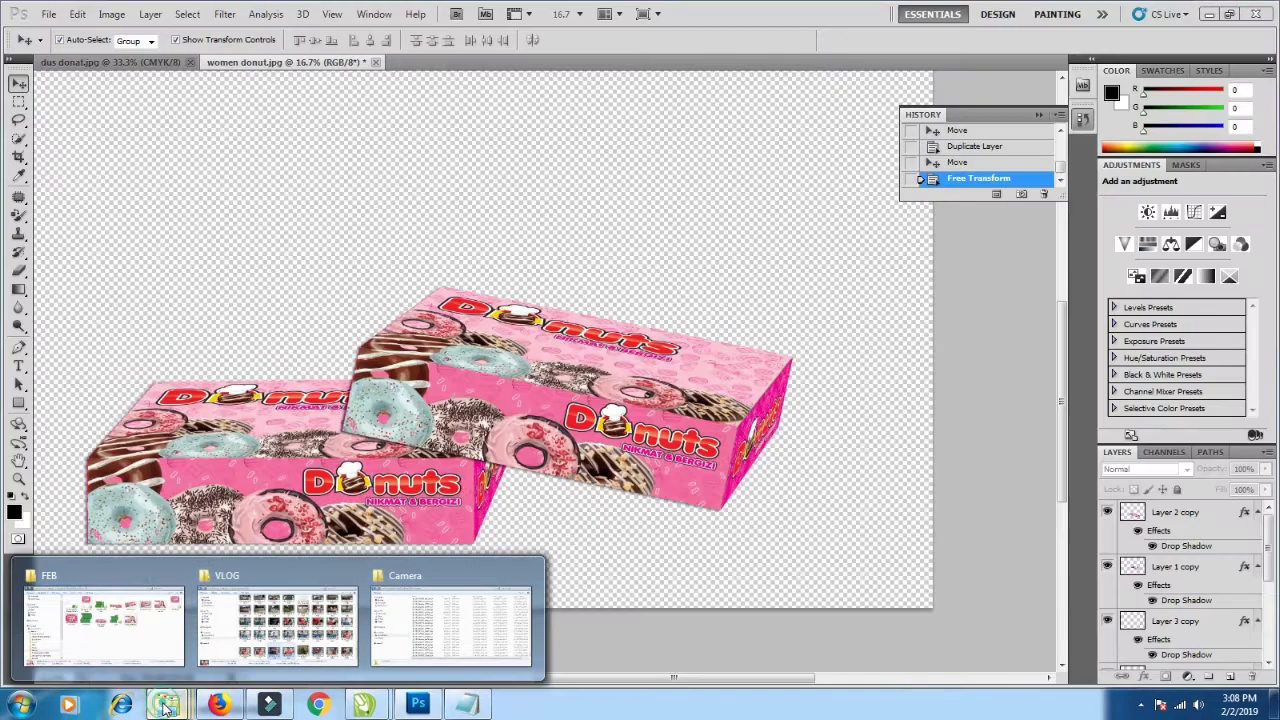
- Open a new Explorer window and browse drive data (D:) into the IGUANA folder
right_click(167, 706)
left_click(145, 620)
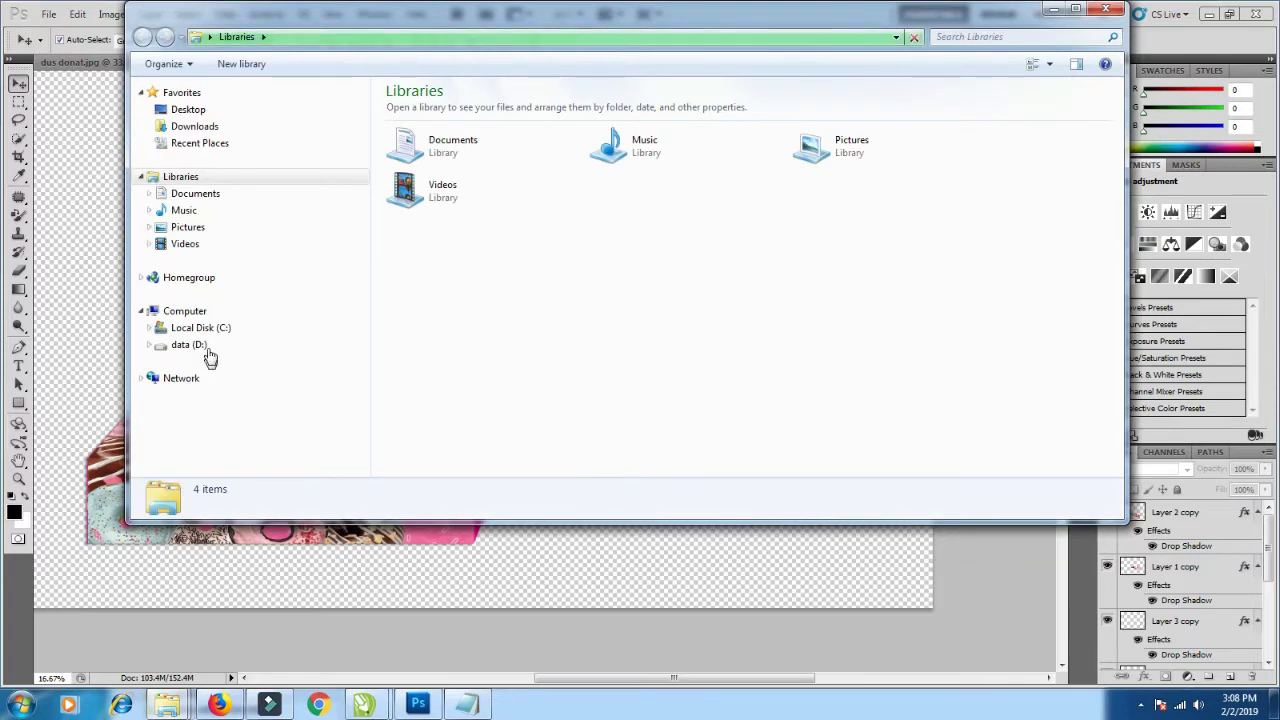
left_click(208, 352)
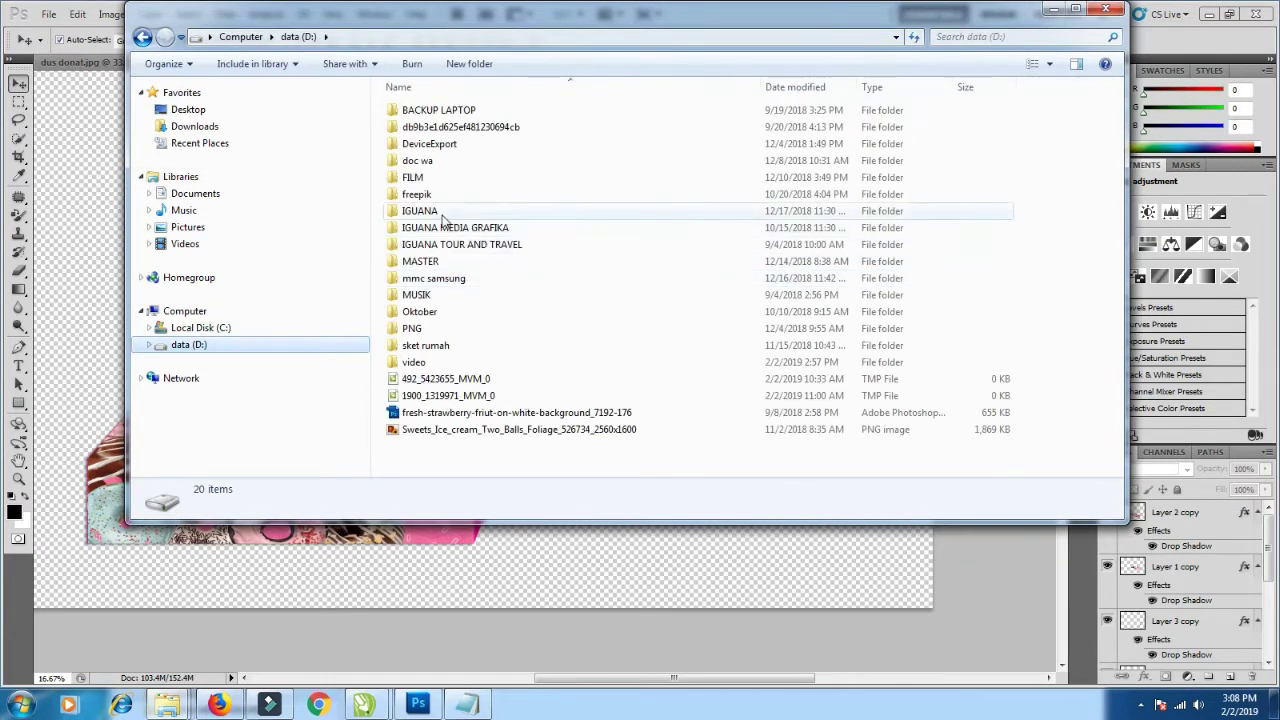
double_click(441, 212)
double_click(438, 178)
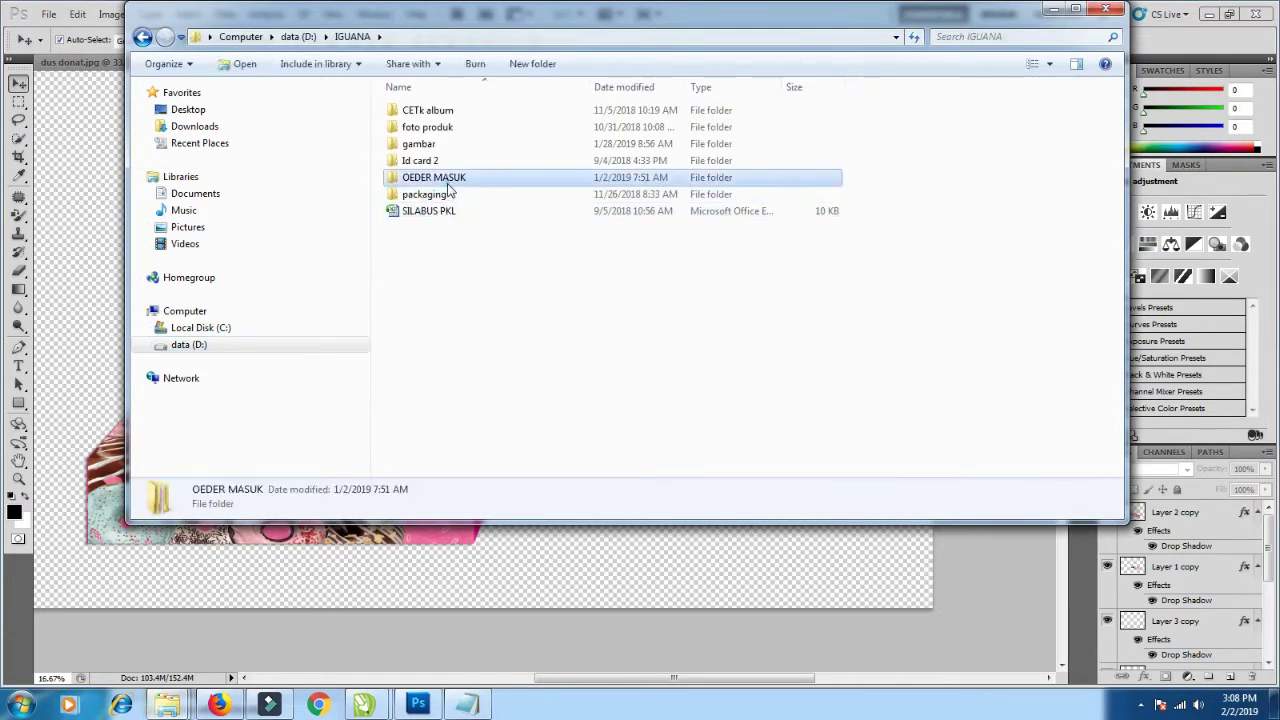
double_click(430, 162)
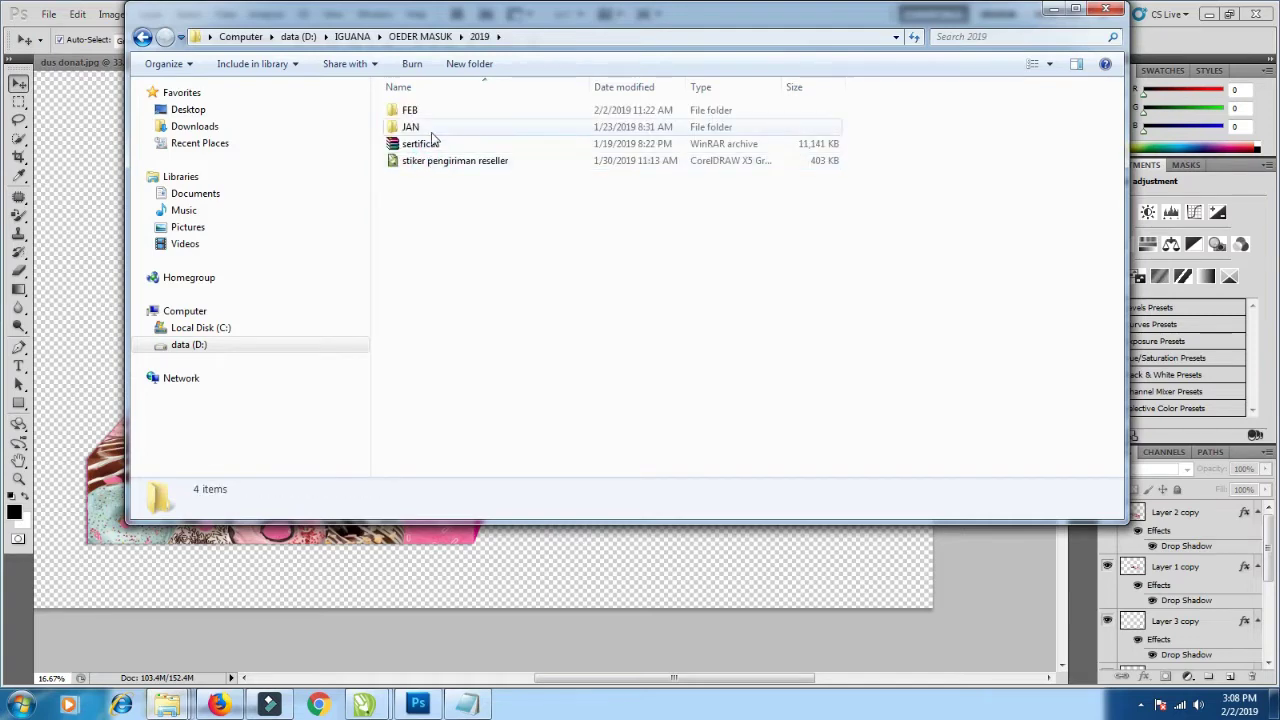
left_click(145, 38)
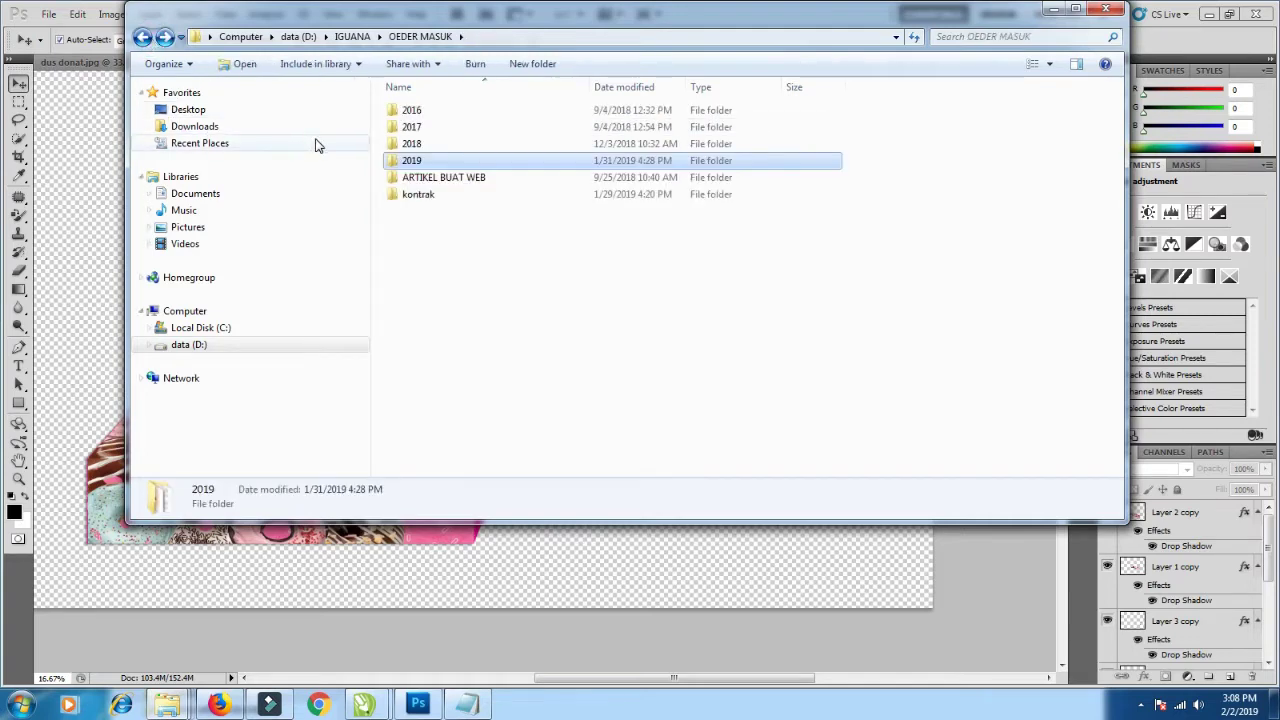
left_click(145, 38)
- Go into gambar > donat and view the young woman pouting folder as large thumbnails
double_click(395, 145)
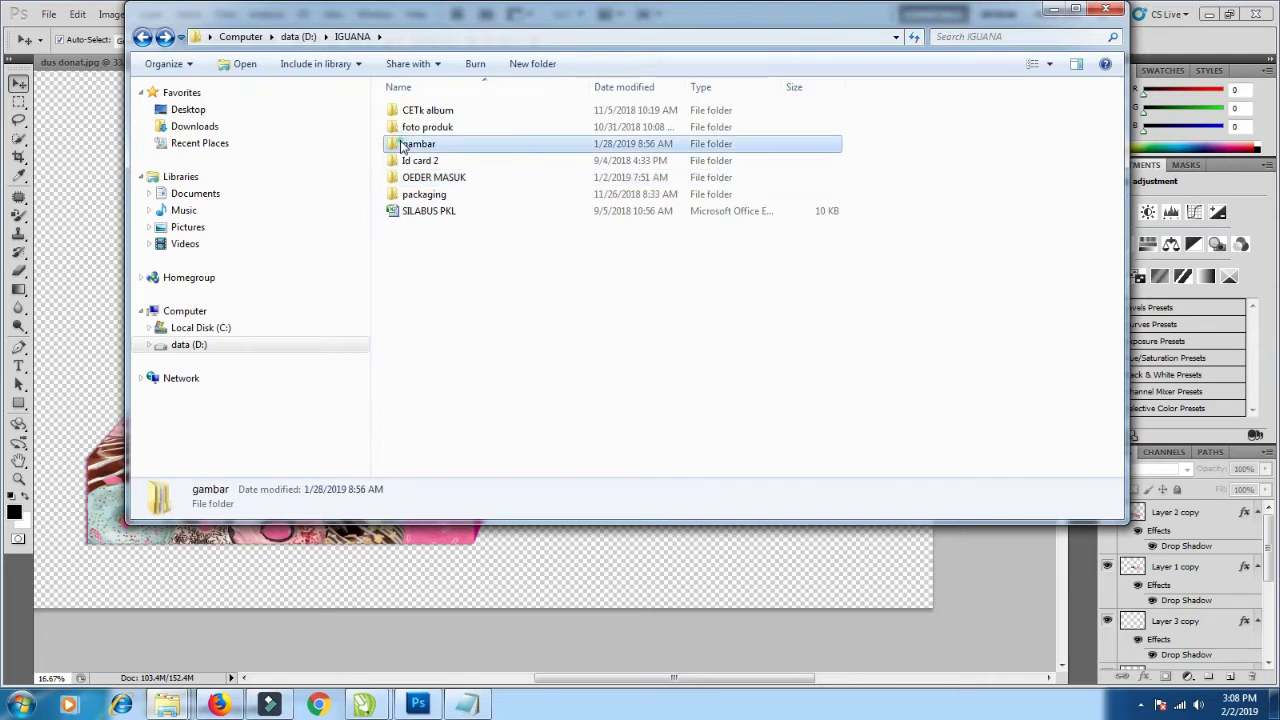
double_click(625, 150)
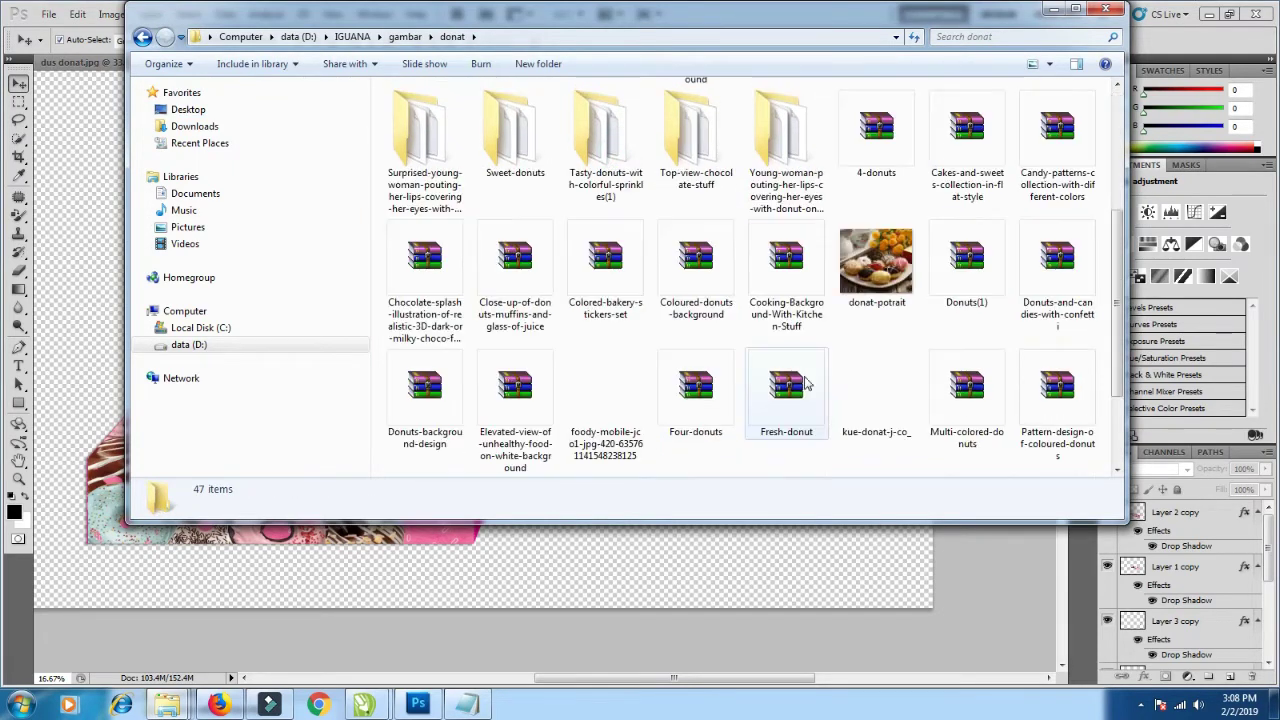
scroll(780, 360, "down", 3)
scroll(785, 360, "down", 1)
key("F5")
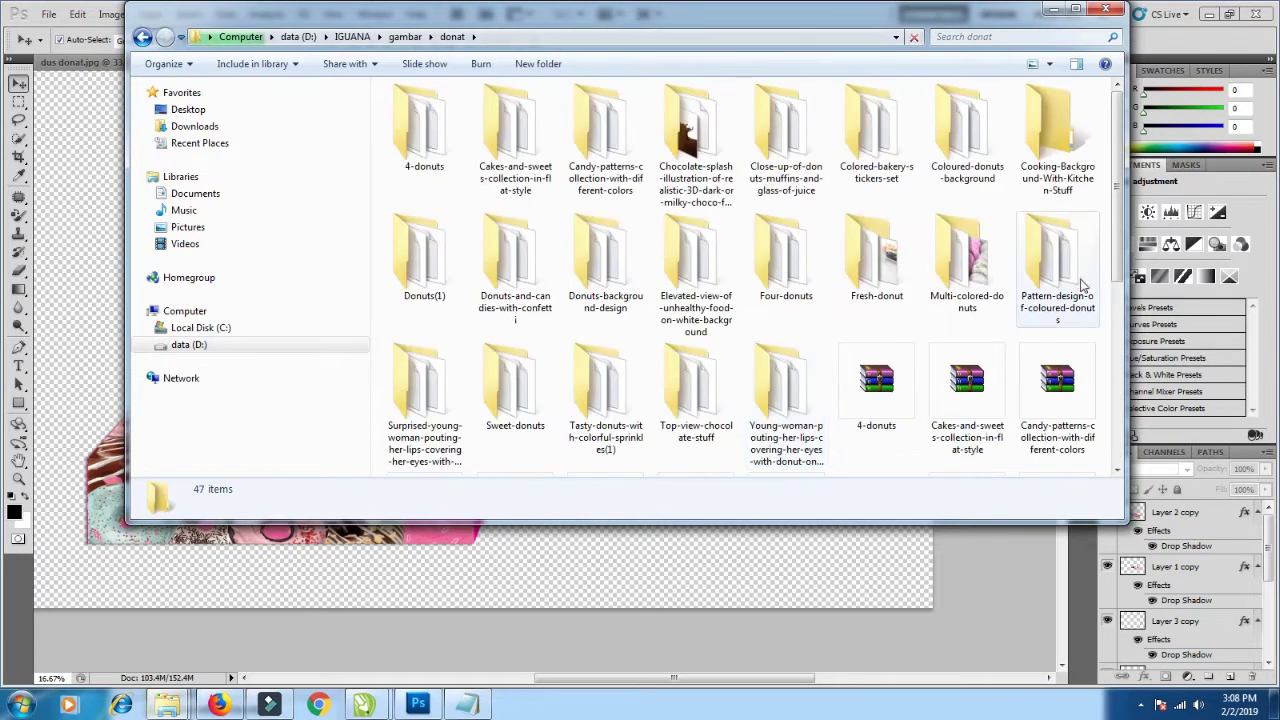
left_click(797, 387)
double_click(797, 387)
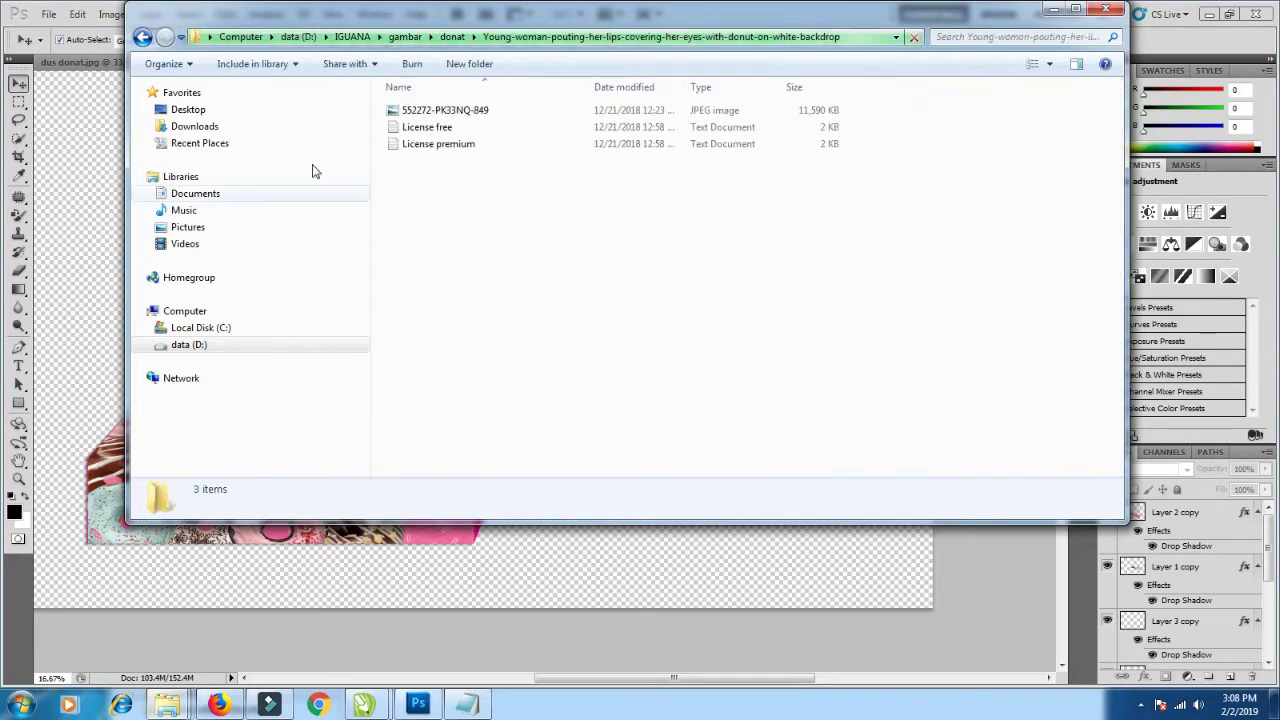
left_click(1049, 63)
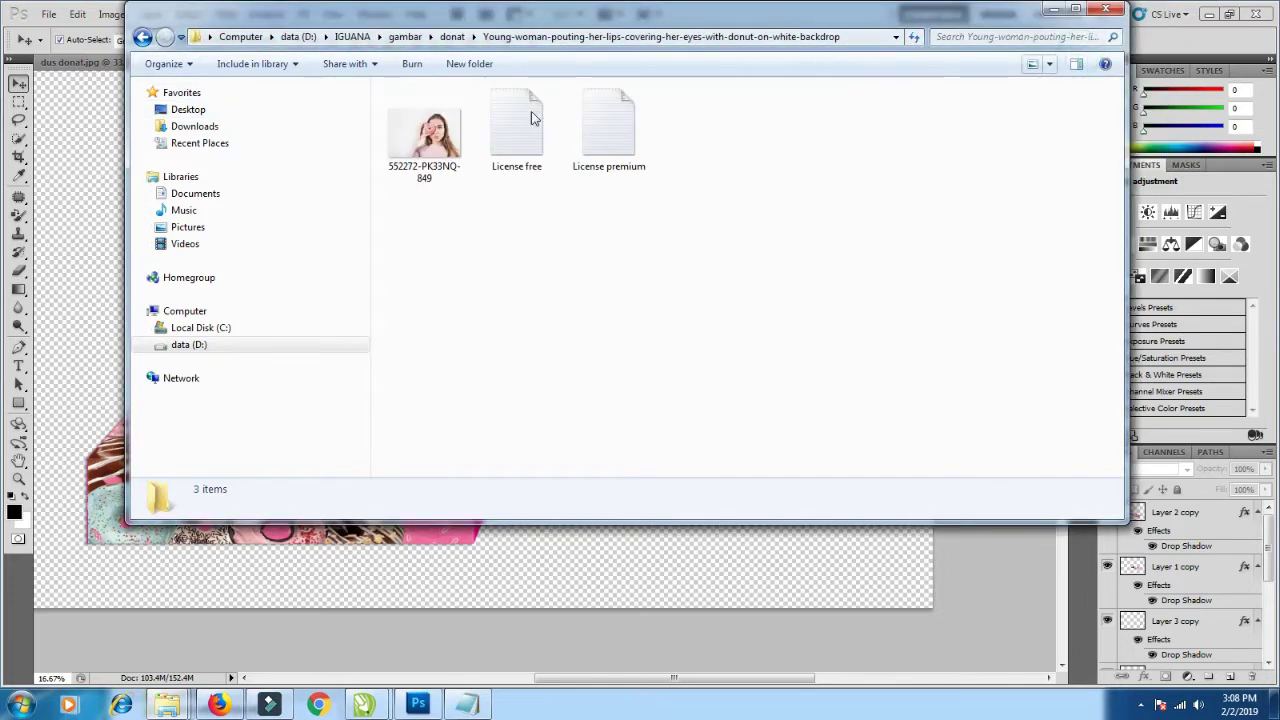
- Show the pink-backdrop woman photo folder as Large Icons and drag its JPEG into Photoshop
left_click(141, 36)
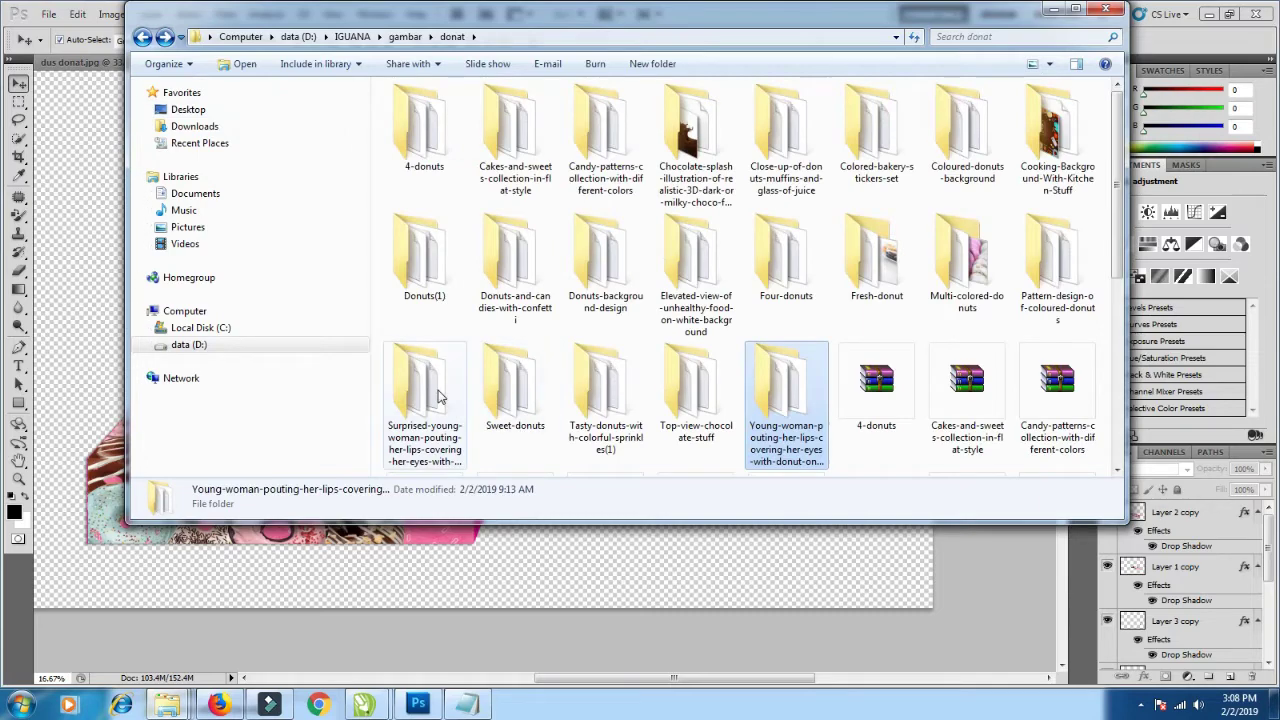
double_click(438, 397)
left_click(1049, 63)
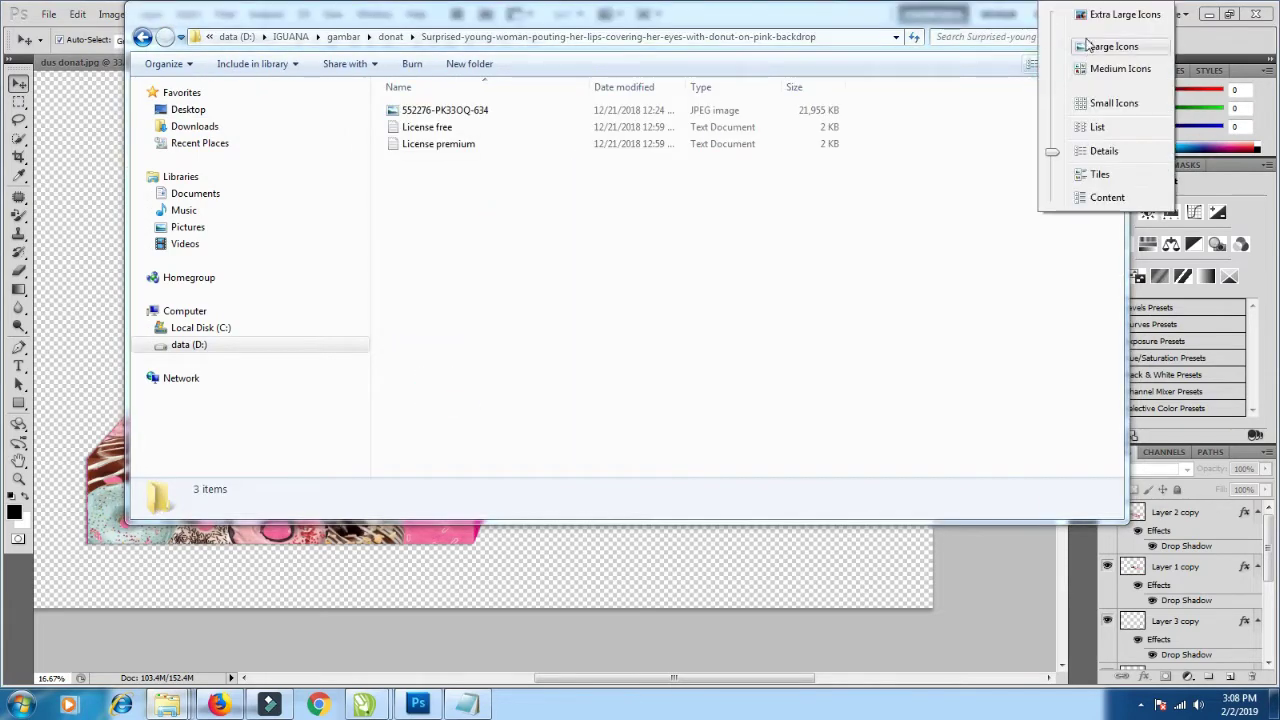
left_click(1088, 46)
left_click_drag(711, 20, 793, 263)
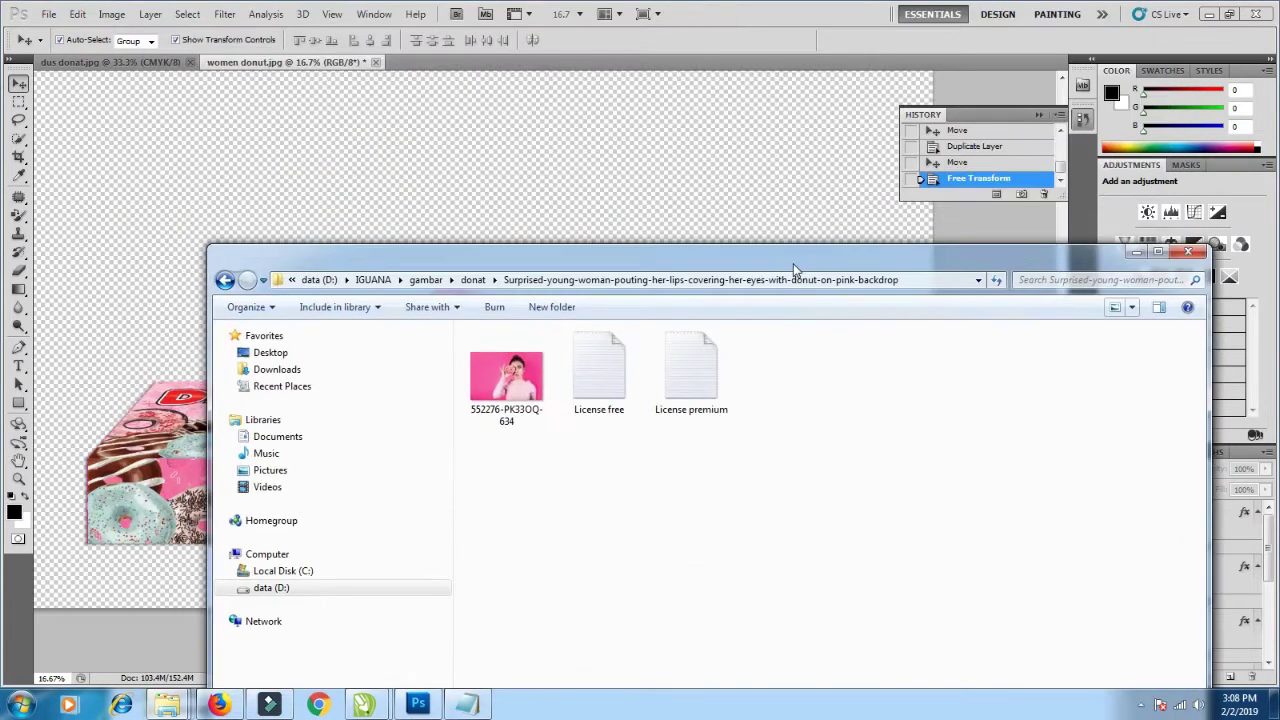
left_click_drag(506, 378, 697, 40)
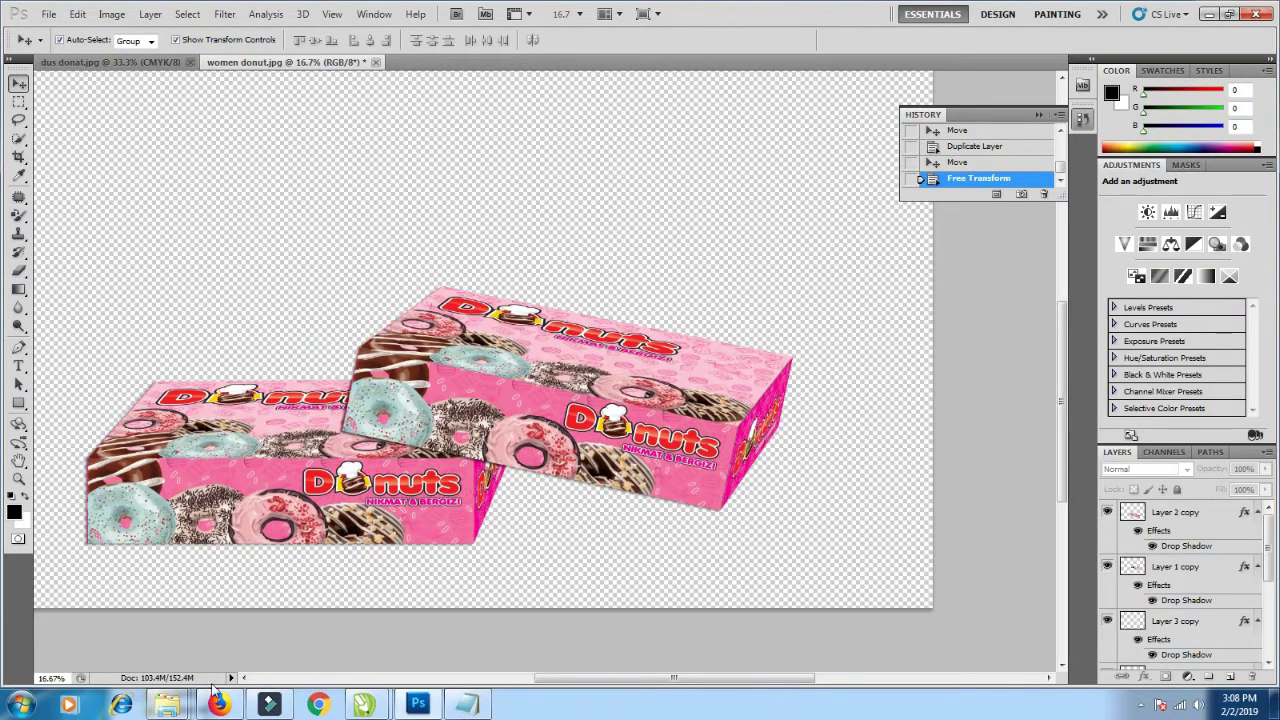
mouse_move(166, 705)
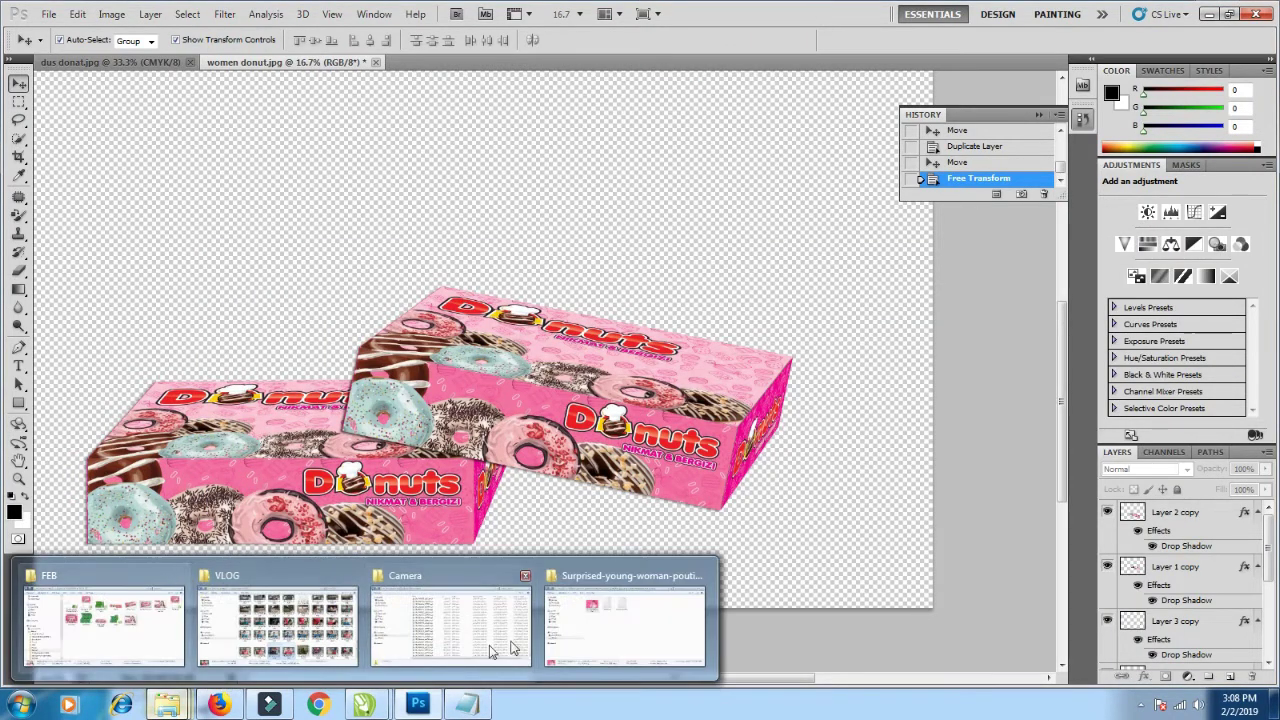
- Open the woman photo and drag both donut boxes from women donut.jpg onto its lower left
left_click(622, 628)
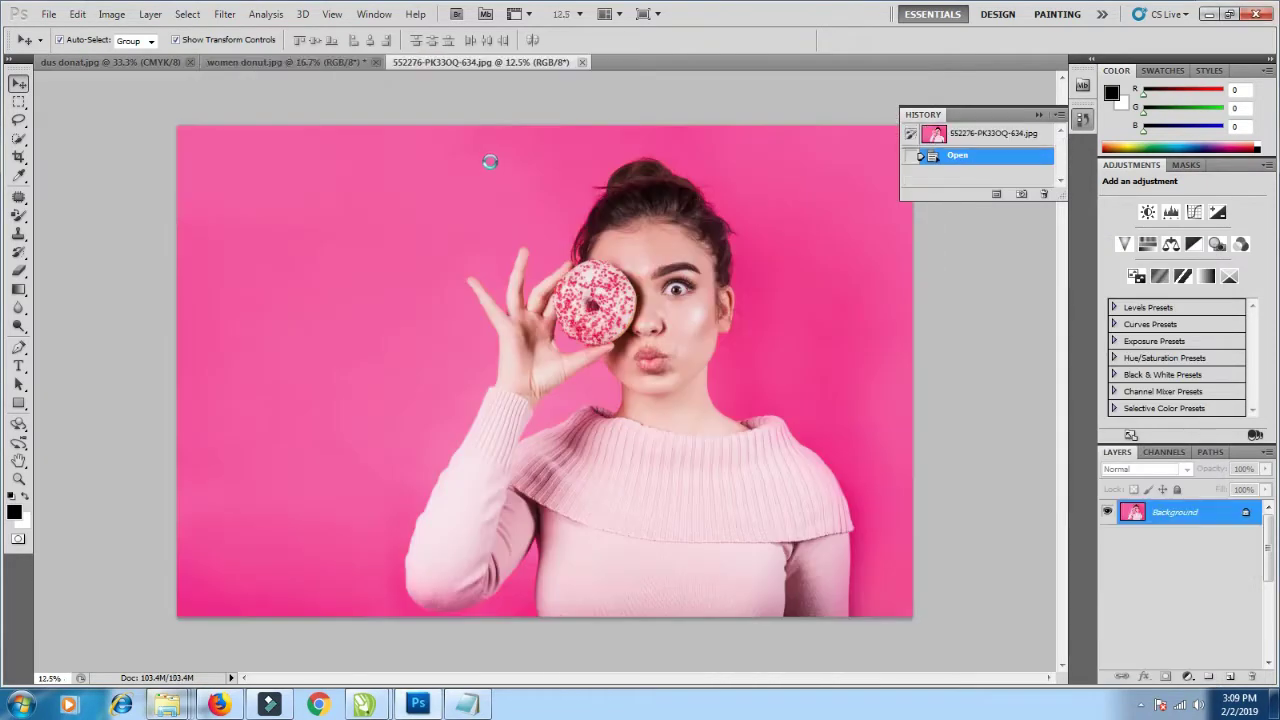
left_click(340, 64)
left_click(531, 380)
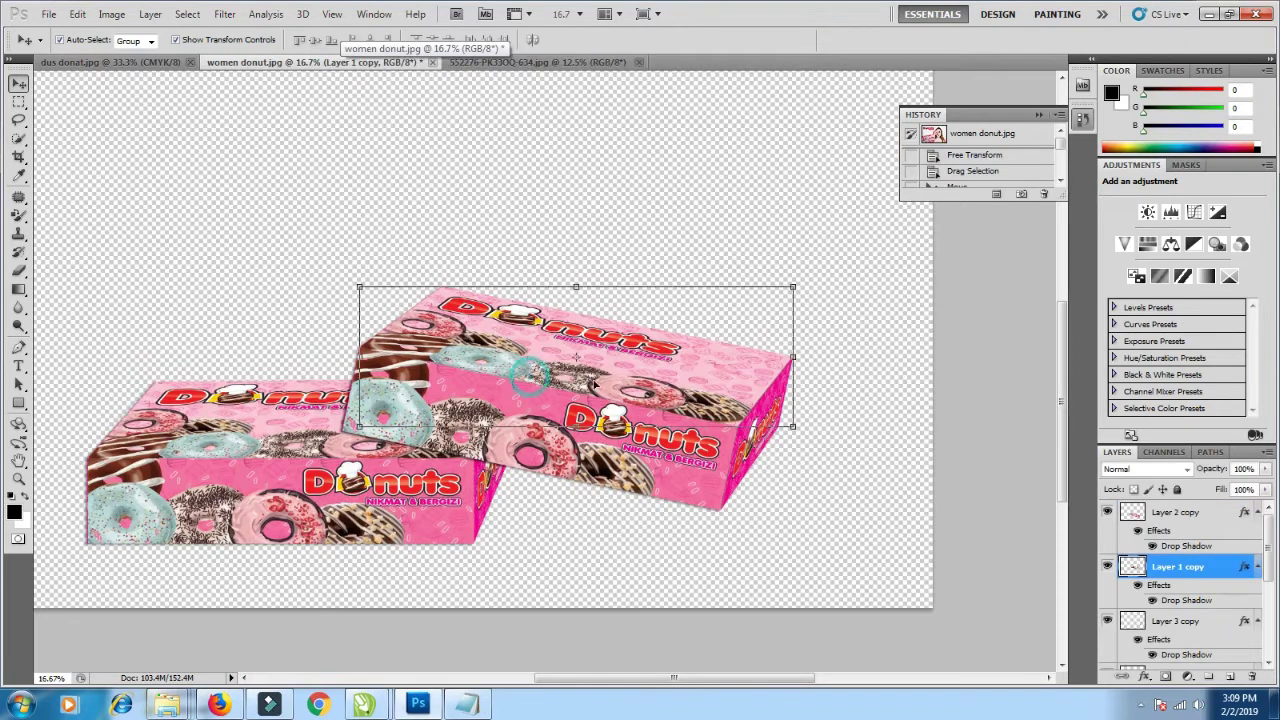
left_click(903, 294)
mouse_move(860, 225)
left_mouse_down()
mouse_move(512, 523)
mouse_move(63, 577)
left_mouse_up()
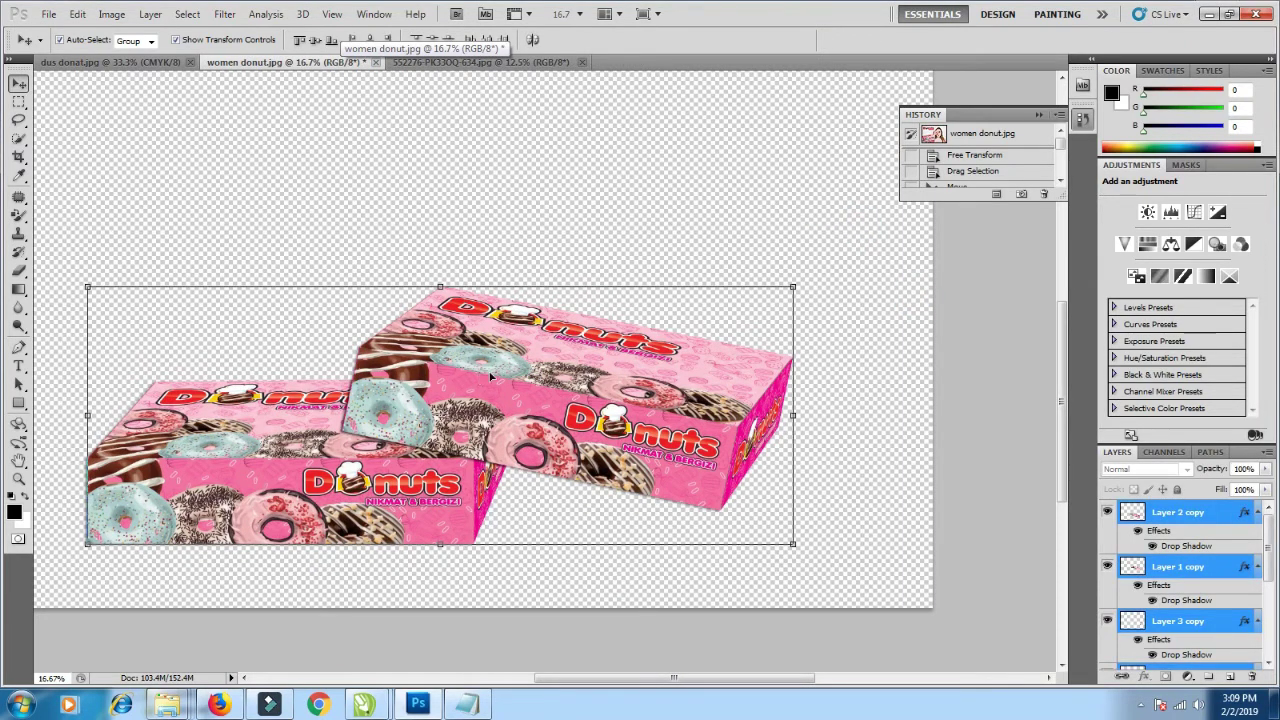
mouse_move(490, 377)
left_mouse_down()
mouse_move(483, 478)
mouse_move(503, 482)
left_mouse_up()
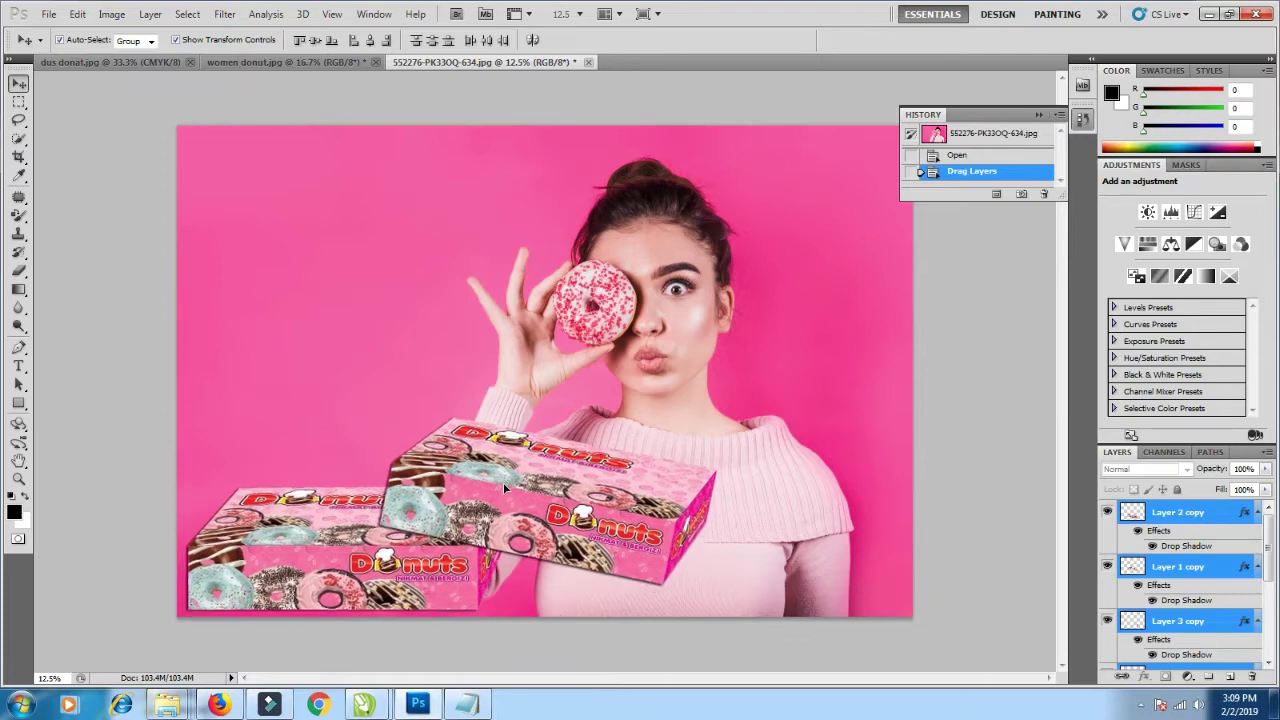
- Nudge both donut boxes slightly down onto the photo's bottom-left edge and deselect them
left_click_drag(503, 482, 498, 492)
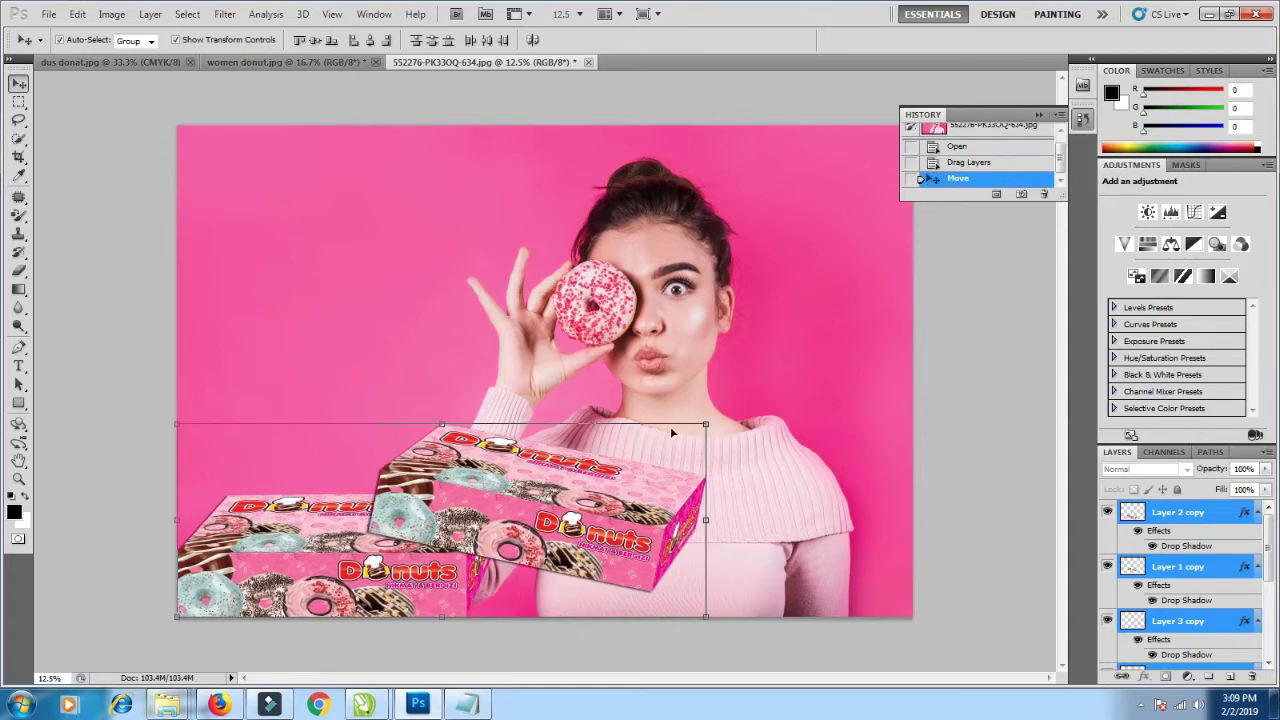
left_click(801, 365)
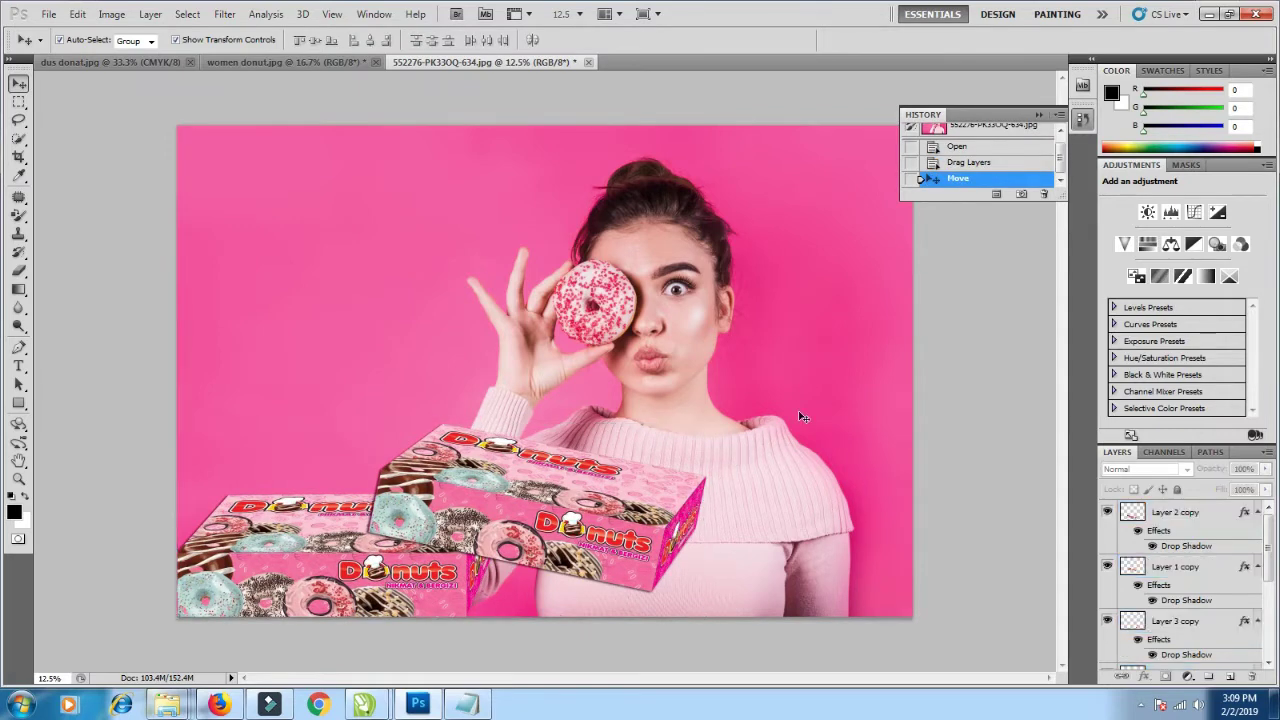
left_click(400, 524)
left_click(428, 408)
mouse_move(166, 705)
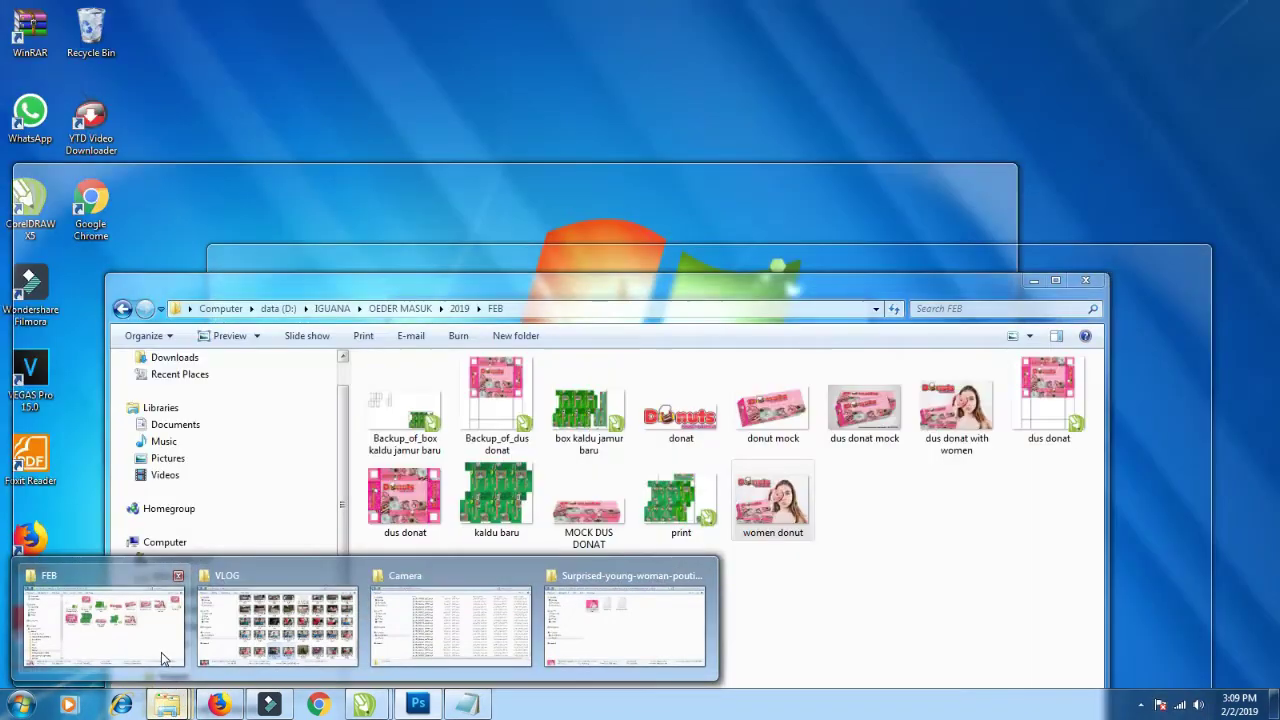
- Place the donat logo file from Explorer into the photo, enlarged at the top-left corner
left_click(161, 652)
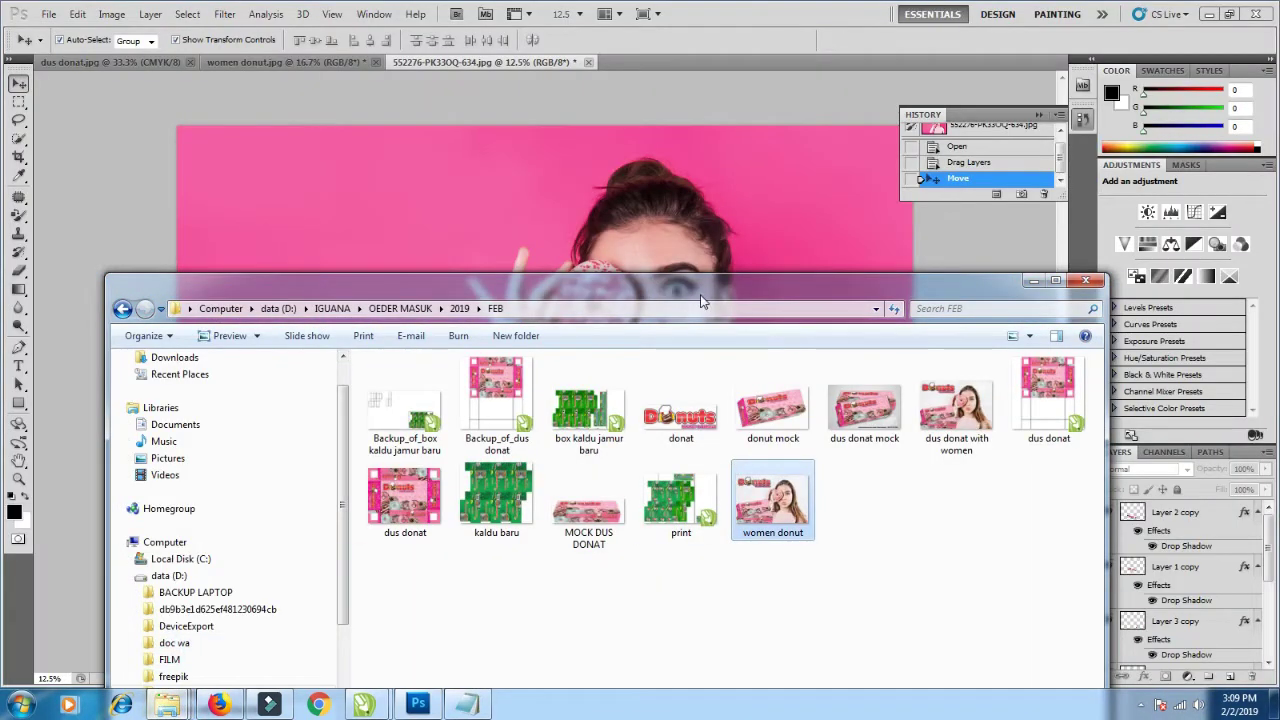
left_click_drag(672, 425, 450, 204)
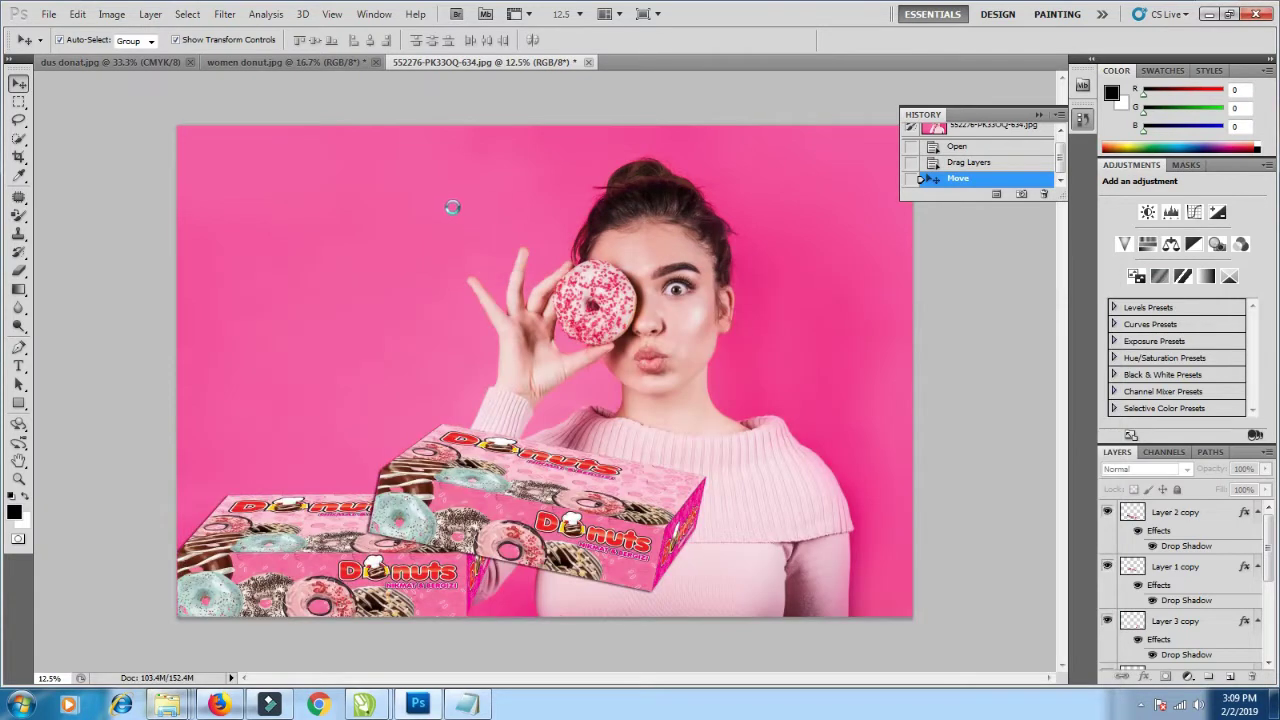
left_click_drag(520, 257, 547, 299)
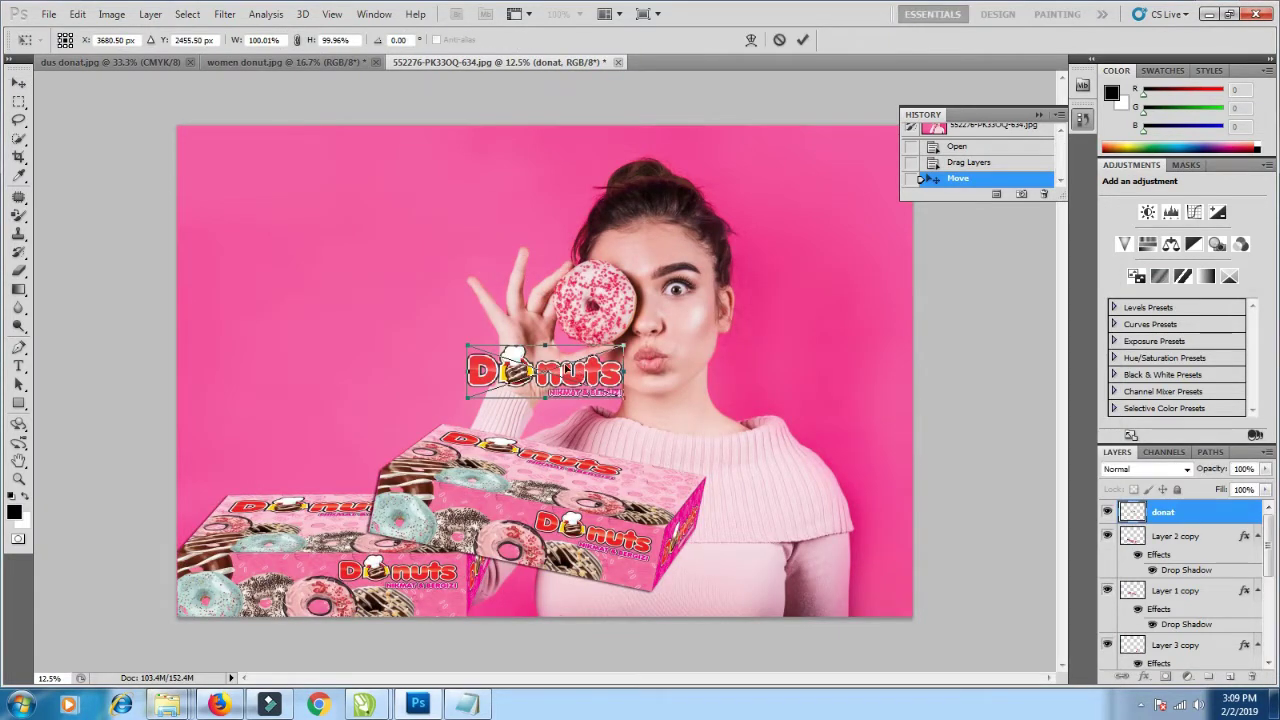
mouse_move(567, 370)
left_mouse_down()
mouse_move(310, 177)
mouse_move(464, 245)
left_mouse_up()
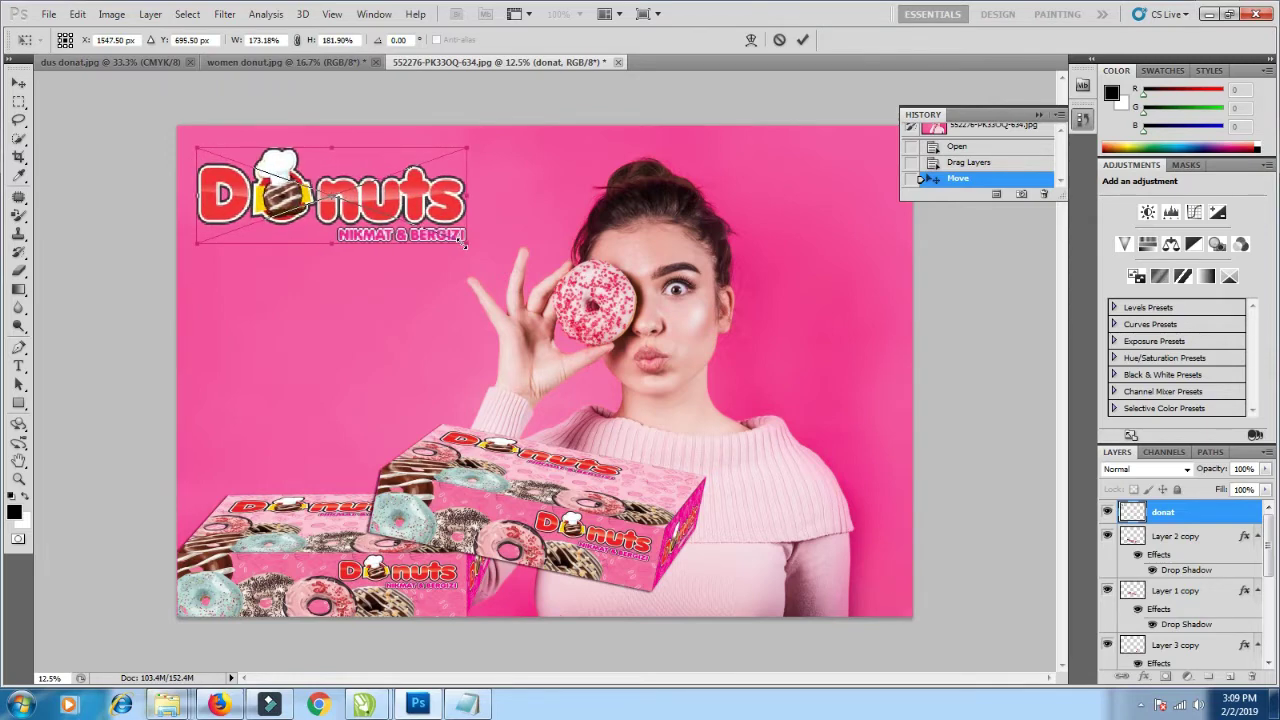
left_click(802, 41)
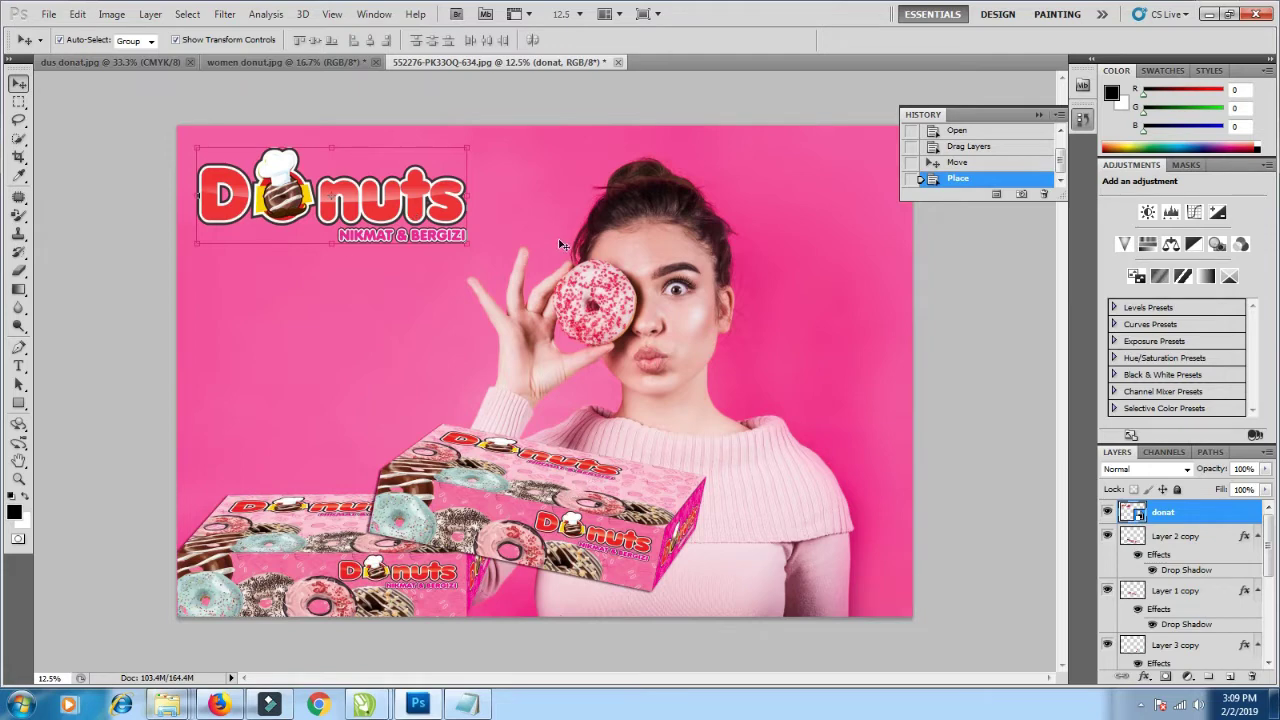
- Give the donat logo layer Bevel and Emboss, Stroke and Drop Shadow layer styles
right_click(1203, 525)
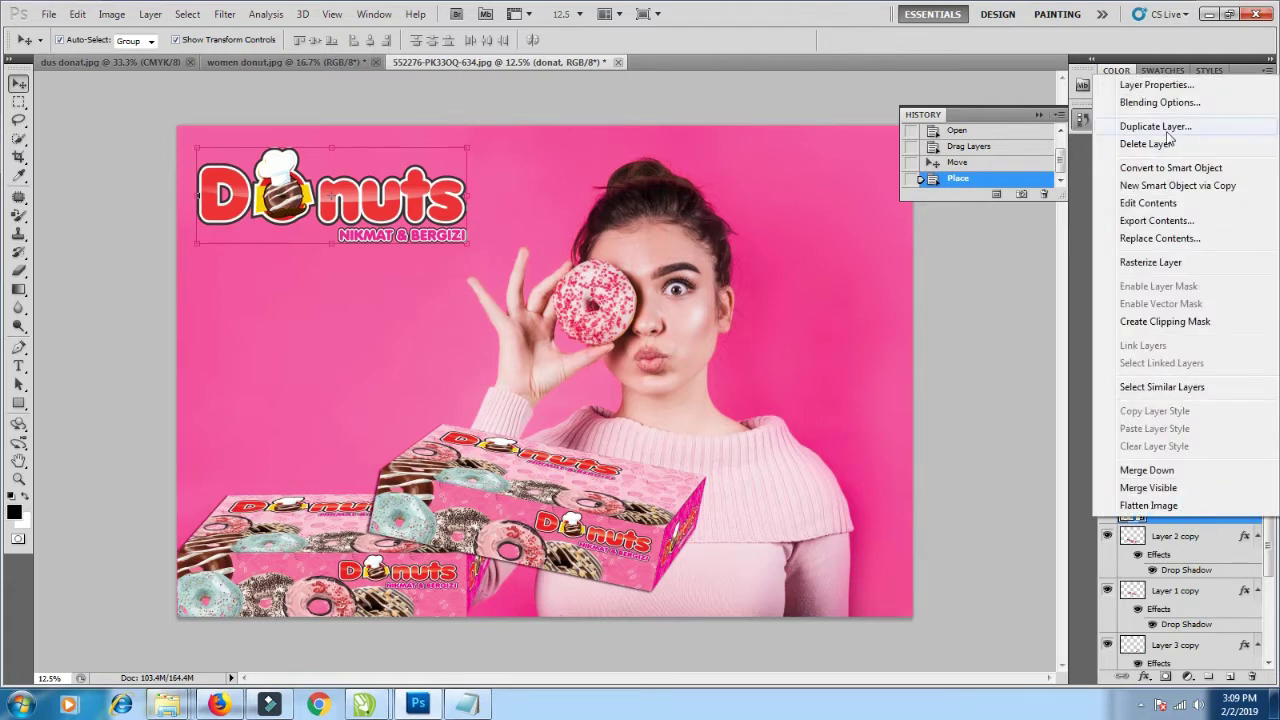
left_click(1160, 102)
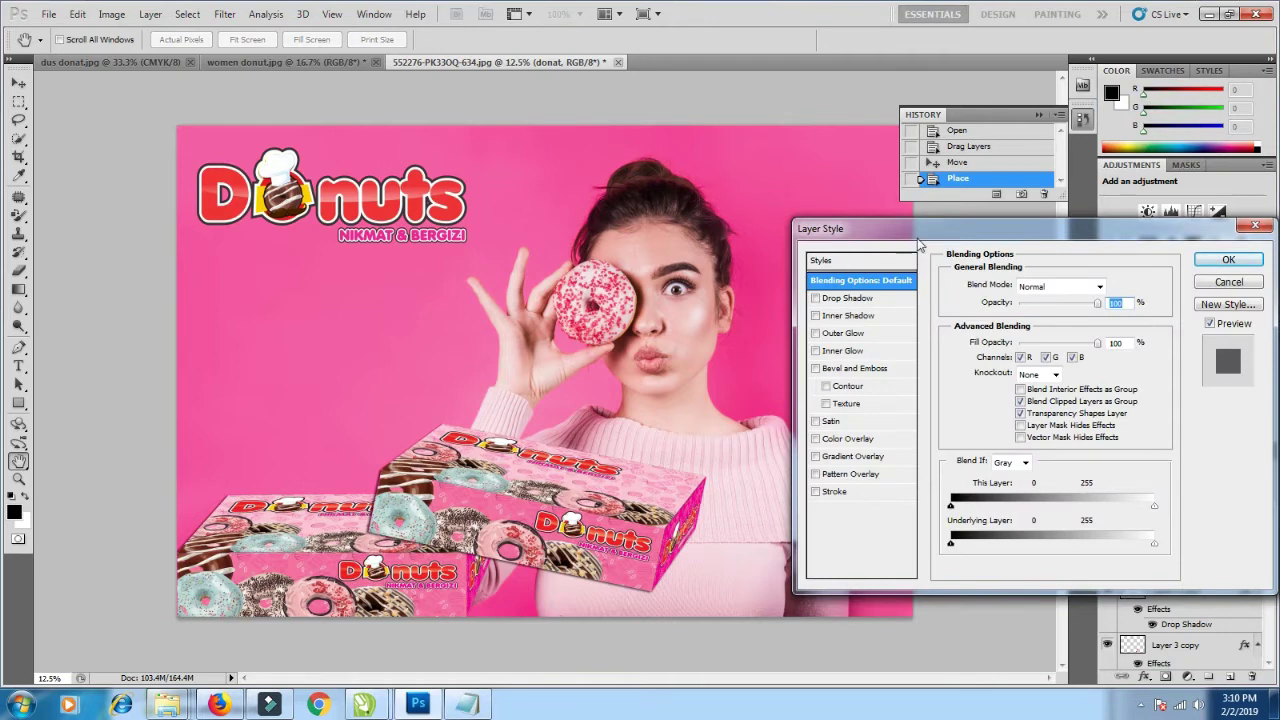
left_click_drag(917, 238, 833, 181)
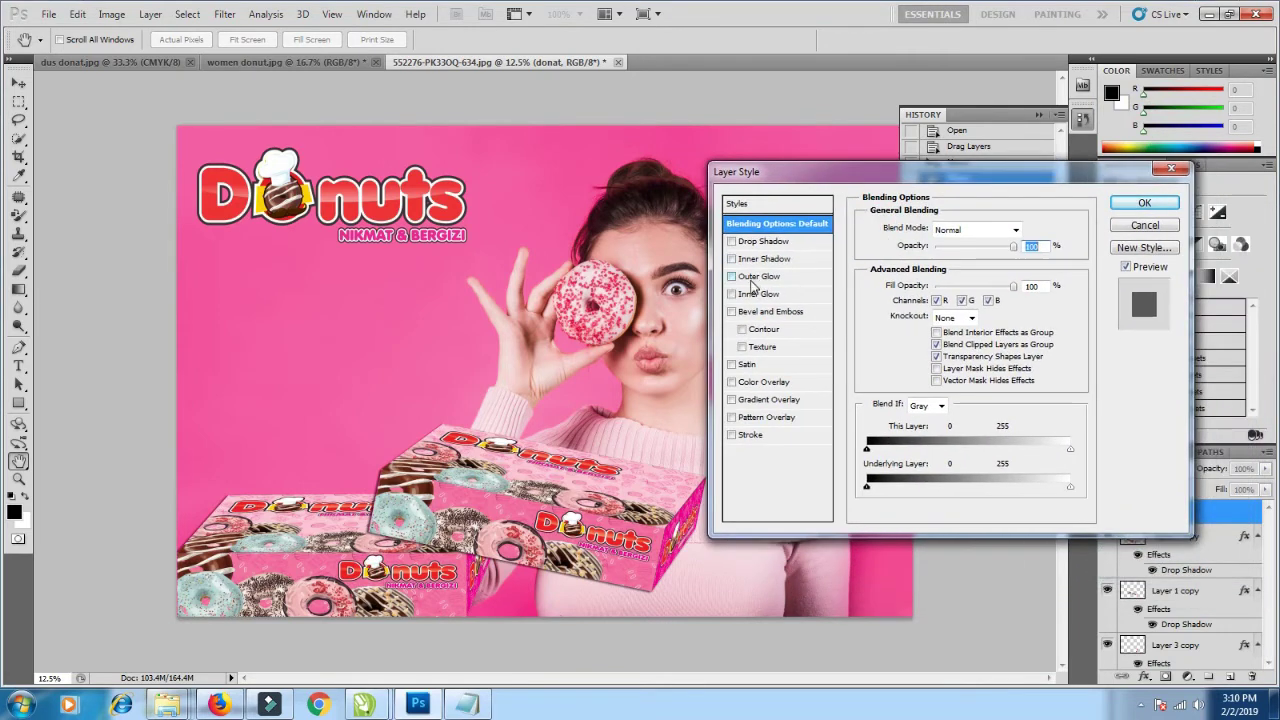
left_click(731, 311)
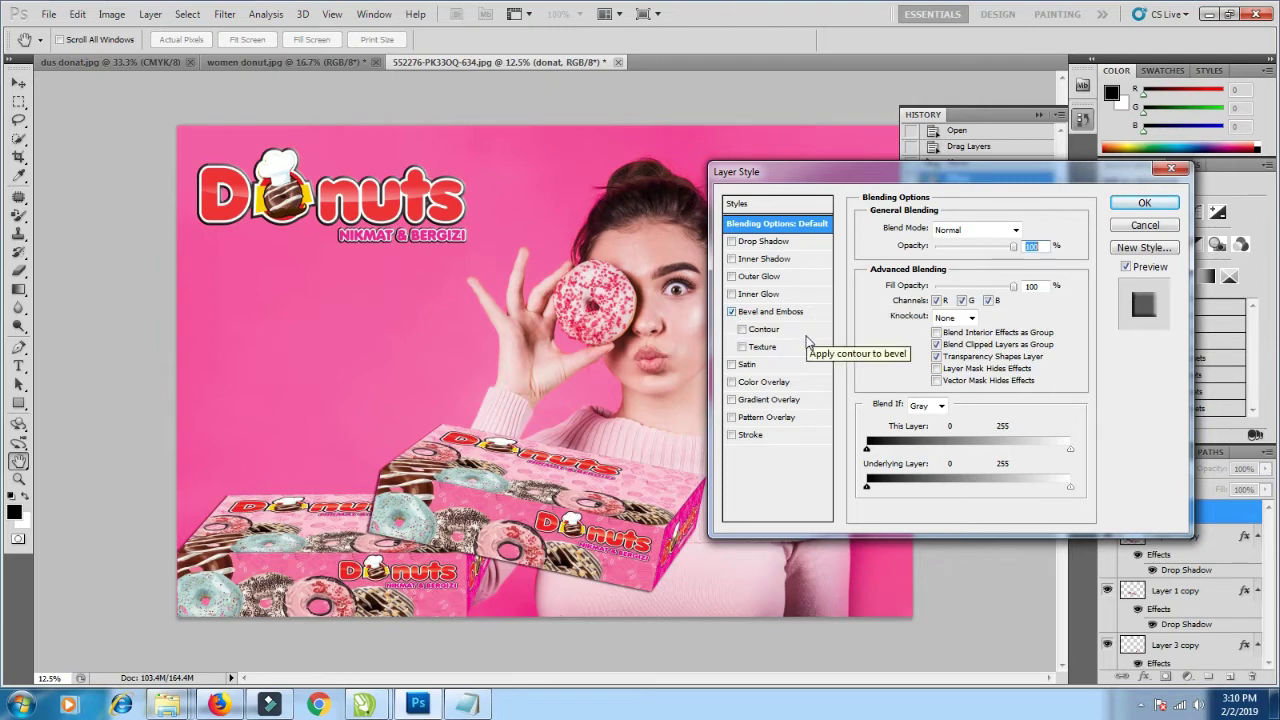
left_click(732, 436)
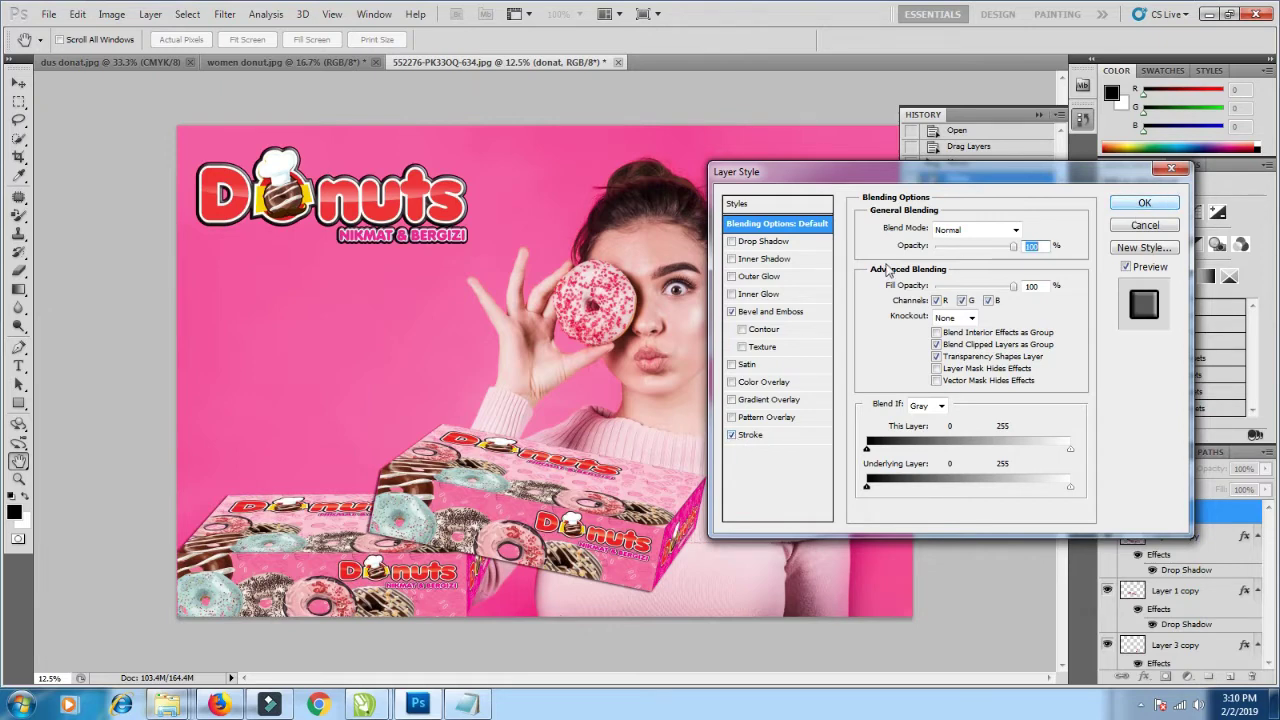
left_click(732, 242)
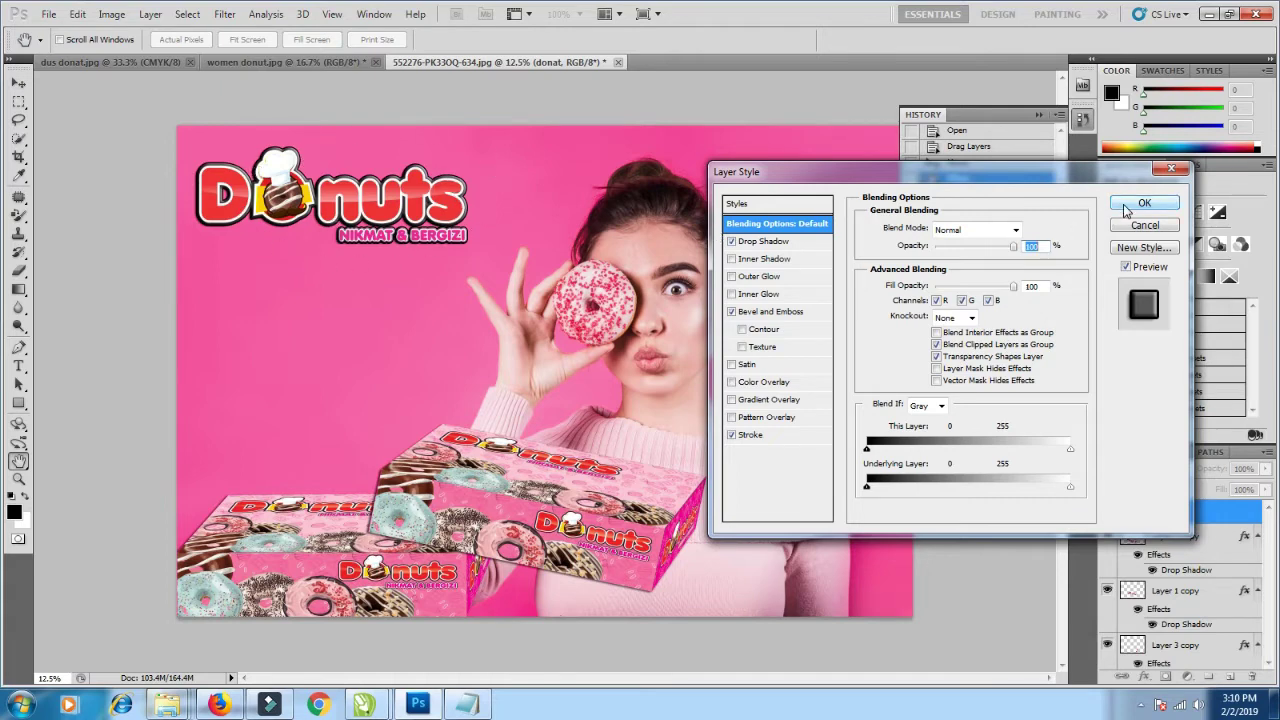
left_click(1140, 204)
left_click(467, 244)
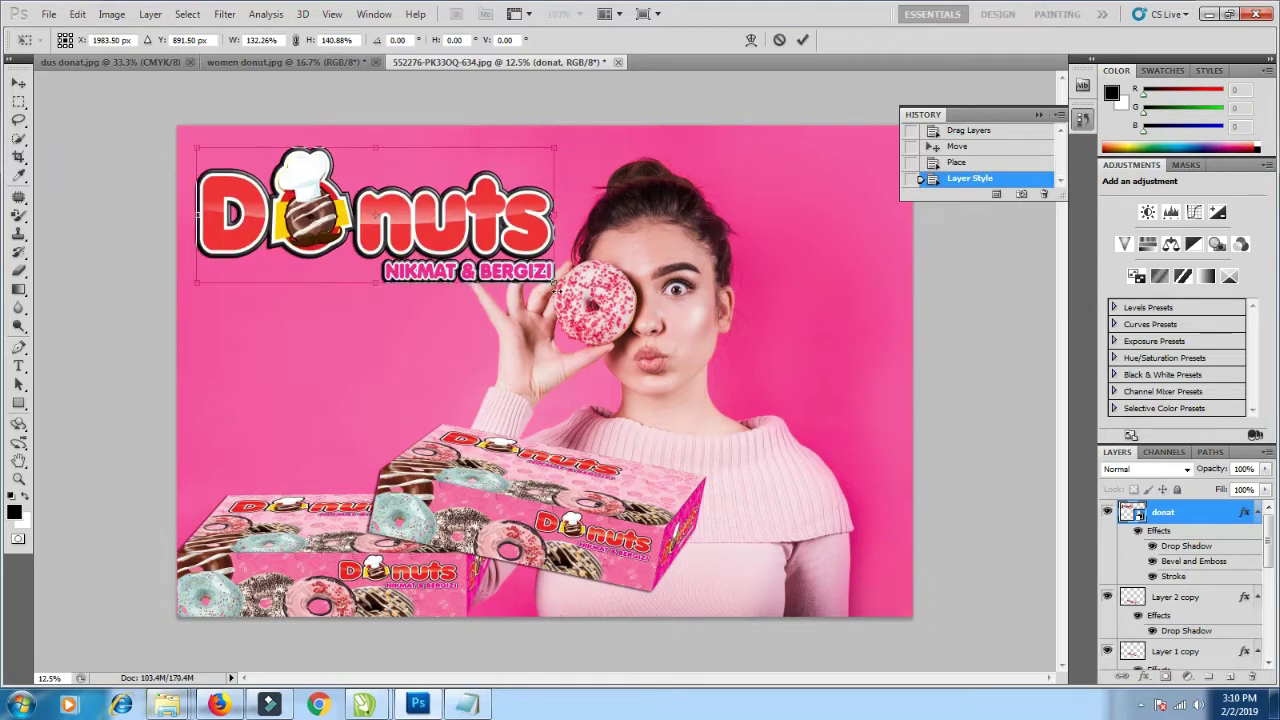
- Scale the logo to about 128% by 133% and nudge it neatly into the top-left corner
left_click_drag(555, 284, 542, 273)
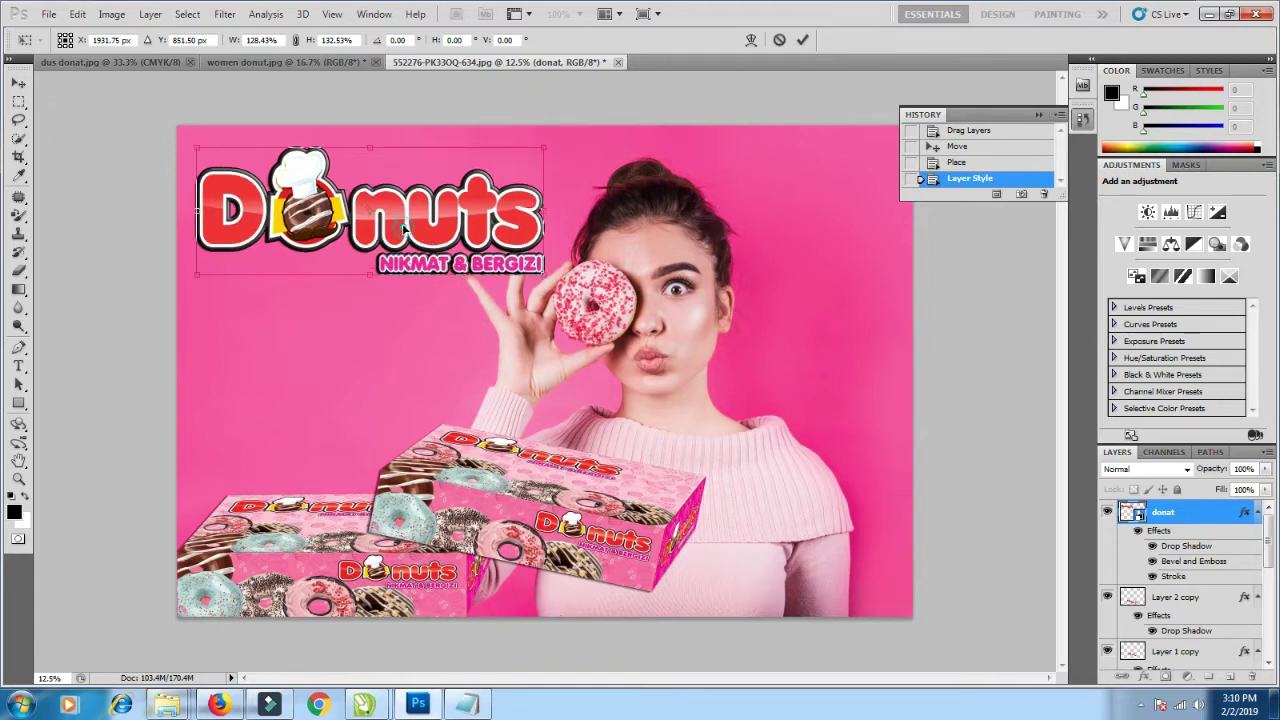
left_click_drag(402, 228, 402, 214)
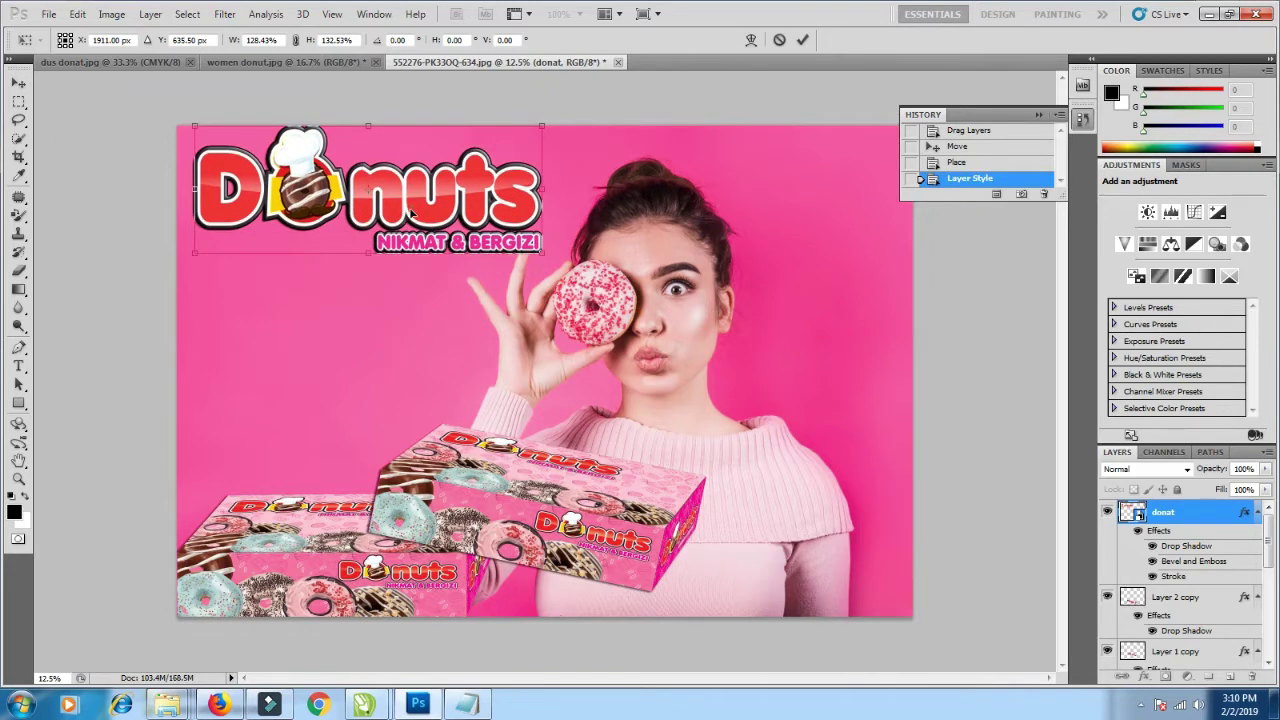
left_click_drag(410, 213, 403, 228)
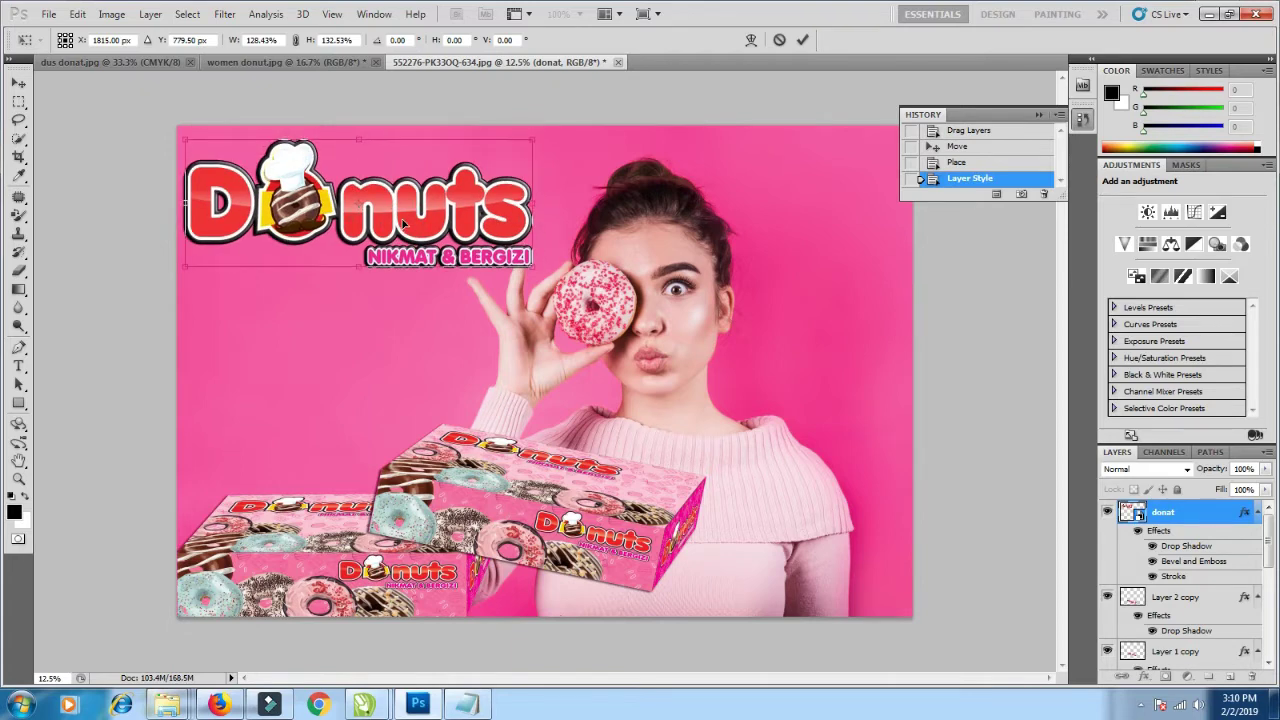
key("Up")
key("Up")
key("Right")
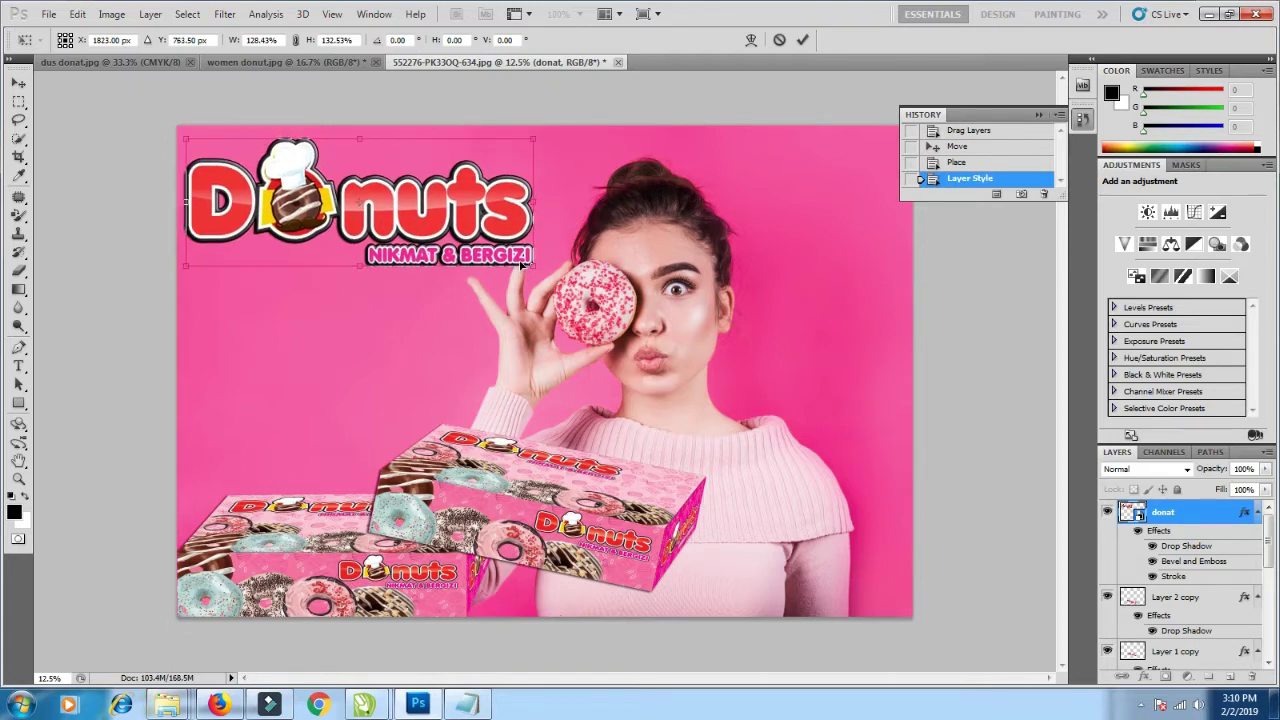
left_click(803, 41)
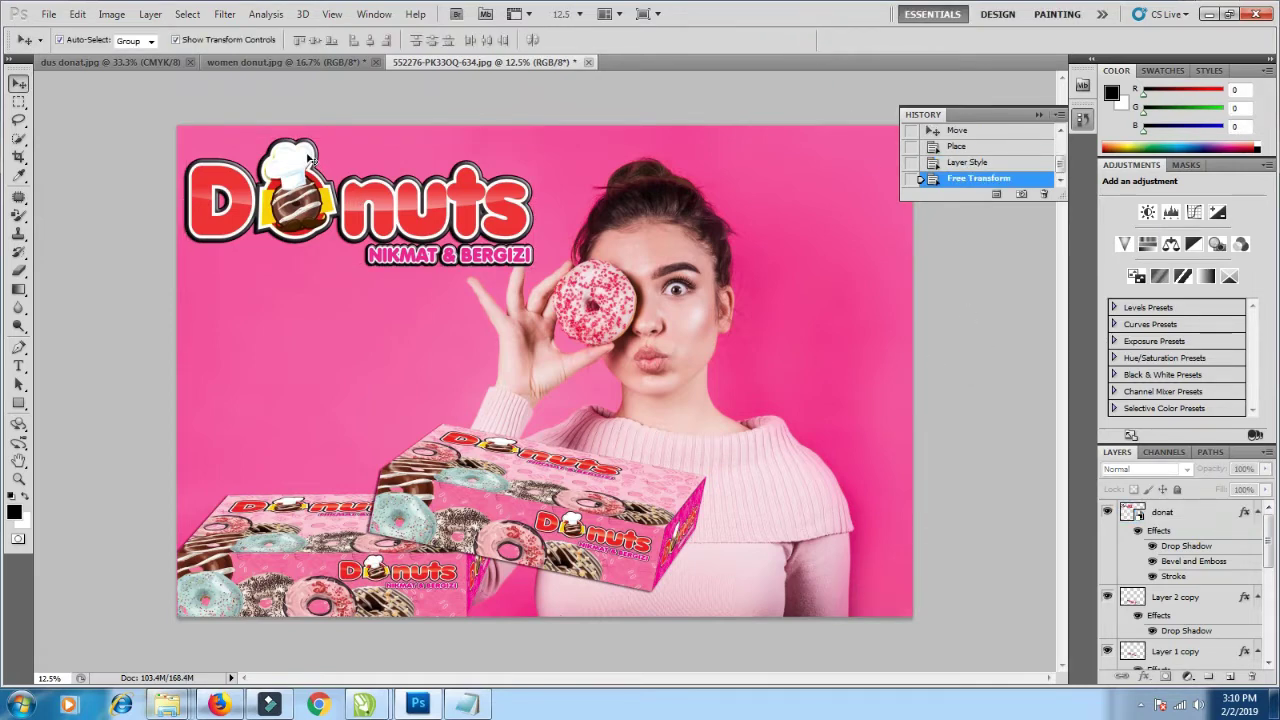
- Select the three layers making up the upper donut box
left_click(557, 510)
key("ctrl+t")
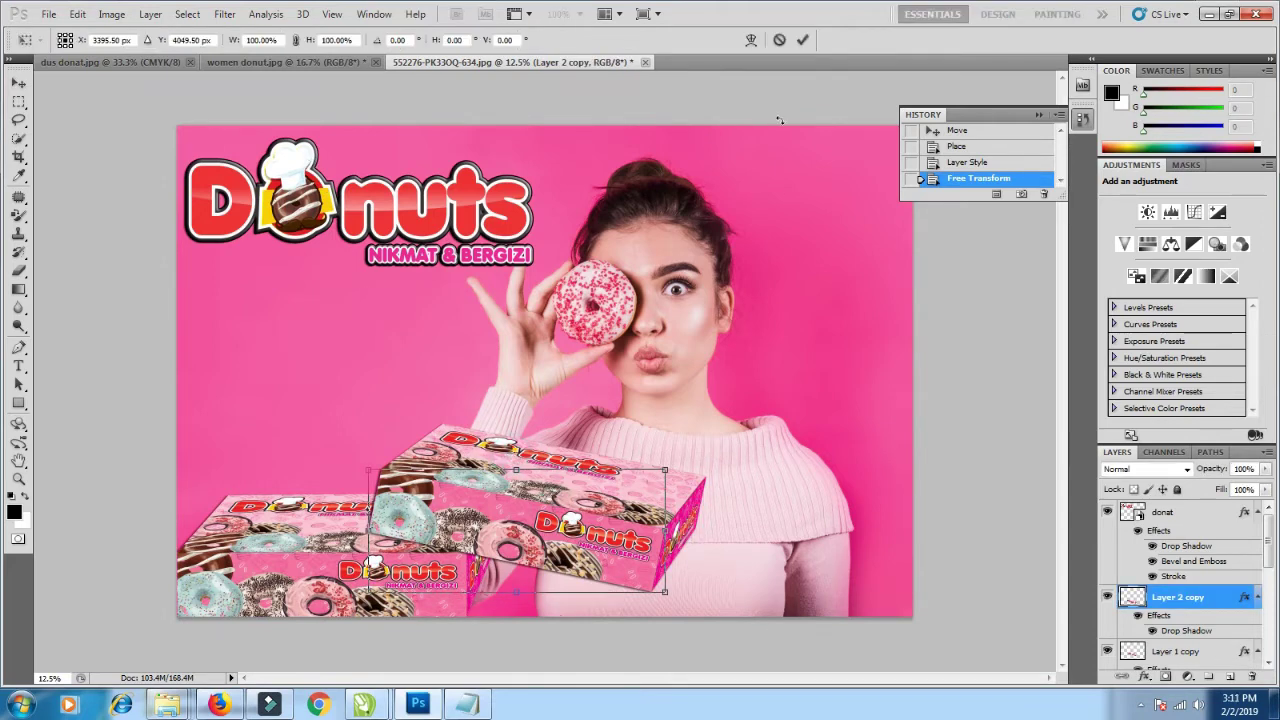
left_click(779, 39)
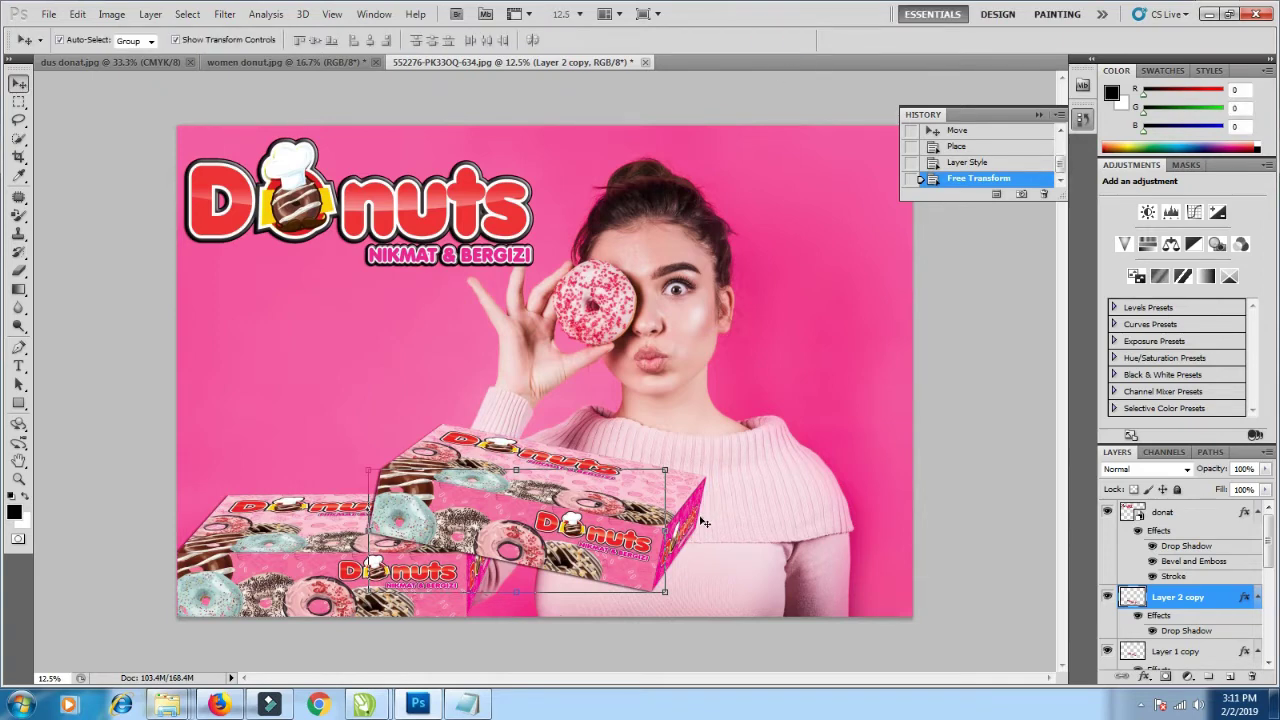
left_click(700, 515)
left_click(607, 557, "shift")
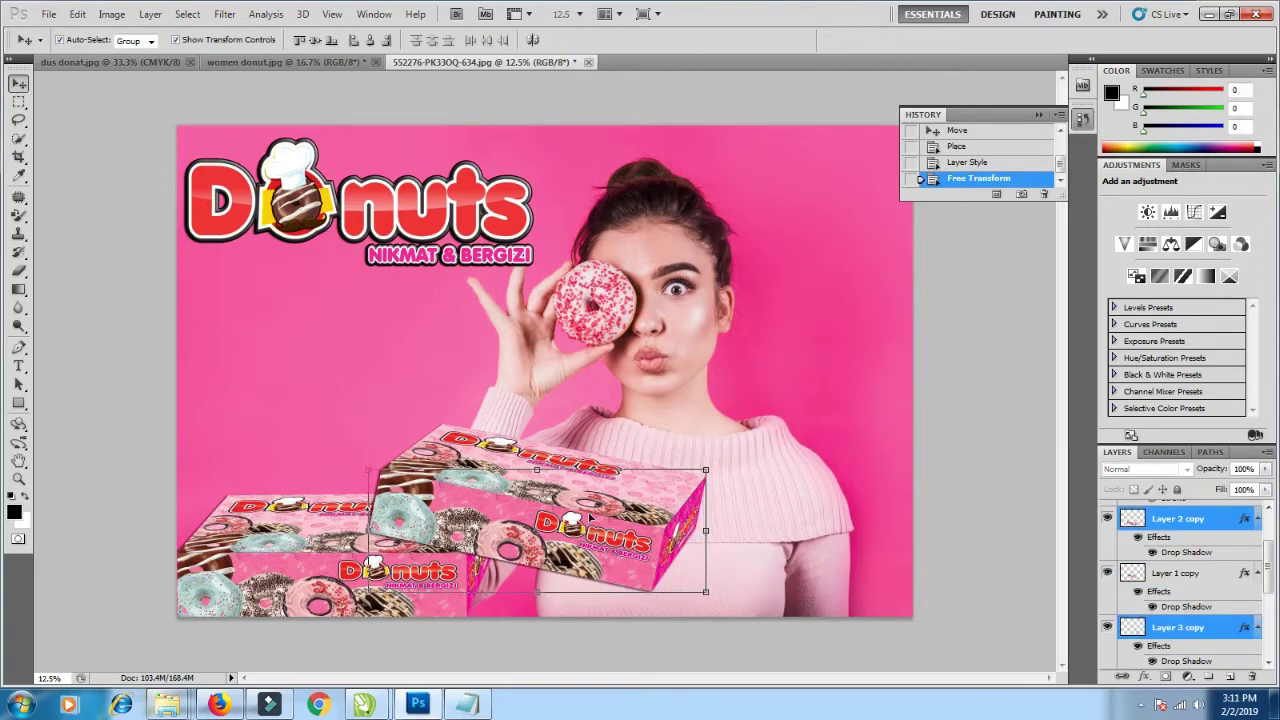
left_click(527, 455, "shift")
- Rotate the upper donut box counter-clockwise and stack it on top of the lower box
mouse_move(530, 483)
left_mouse_down()
mouse_move(543, 487)
mouse_move(538, 556)
mouse_move(408, 540)
mouse_move(449, 529)
mouse_move(247, 424)
mouse_move(374, 457)
left_mouse_up()
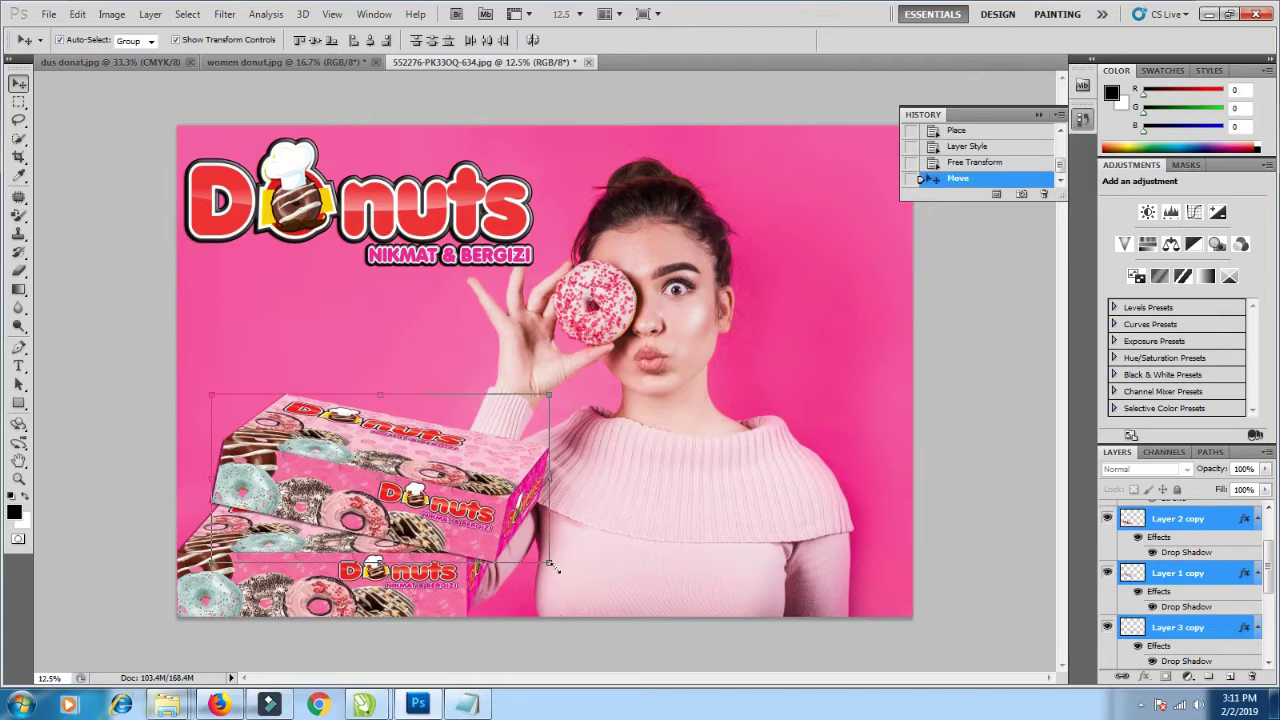
left_click_drag(561, 568, 580, 552)
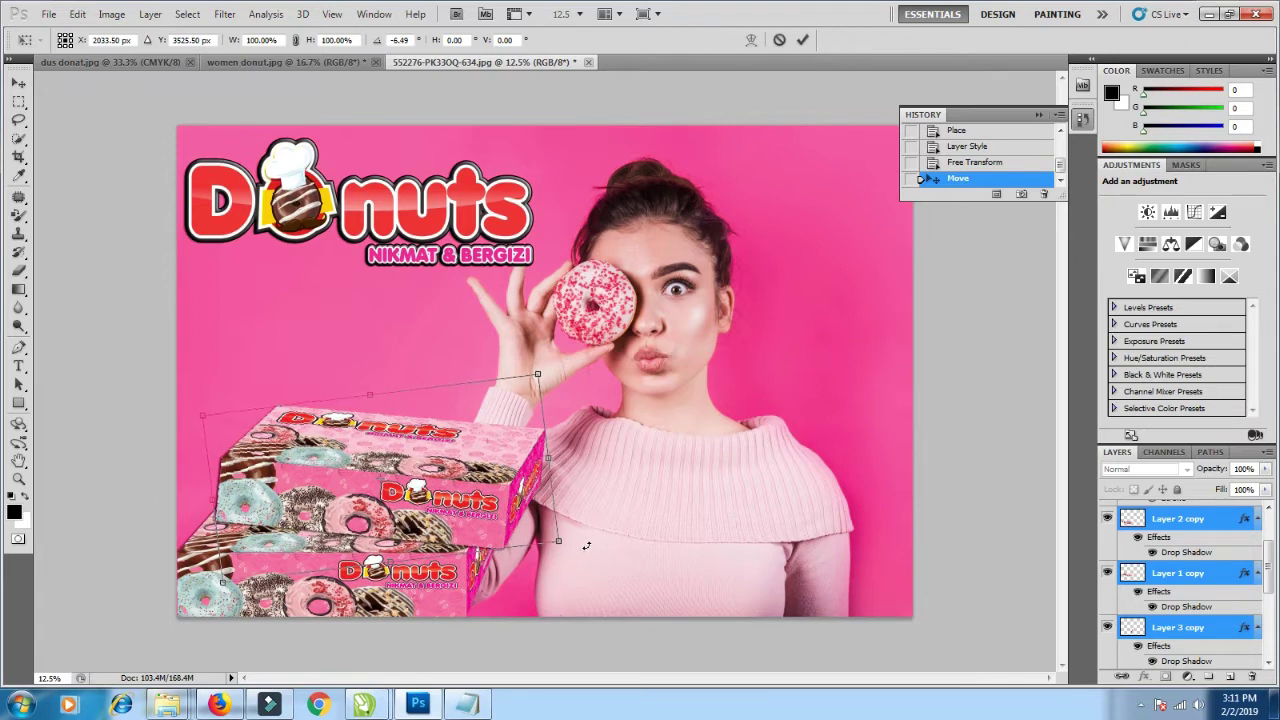
left_click_drag(580, 552, 587, 539)
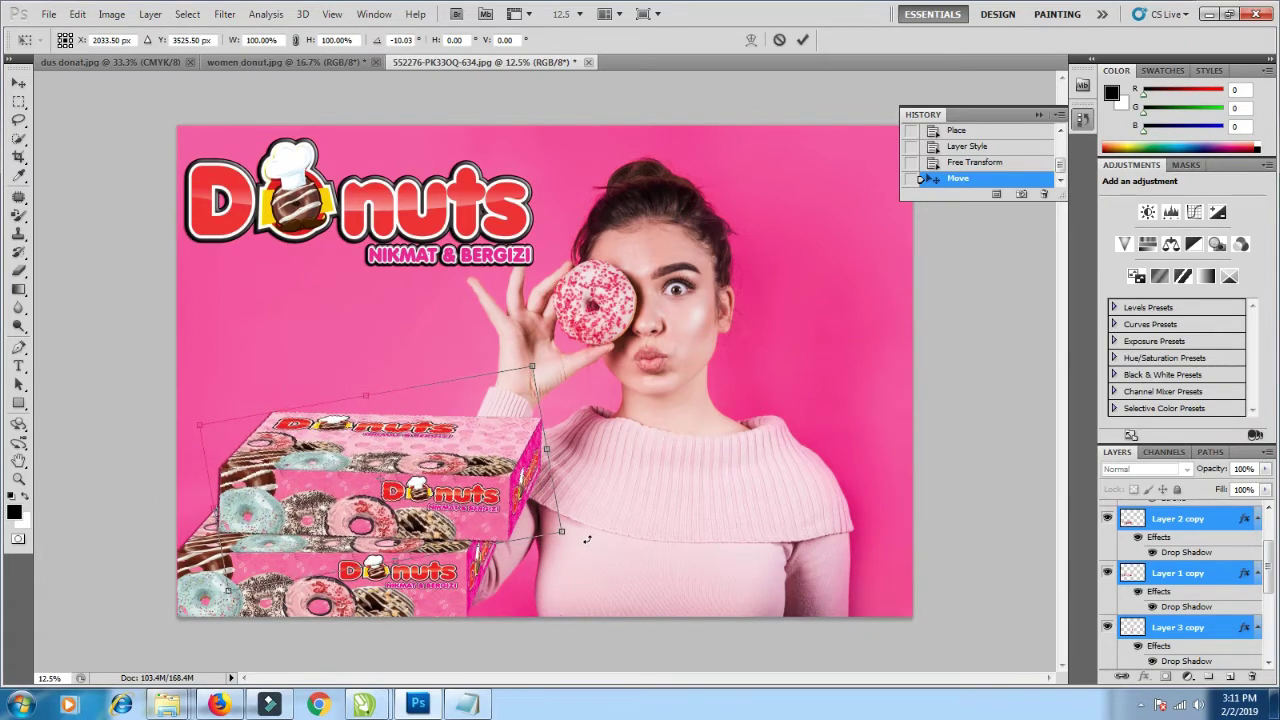
key("Return")
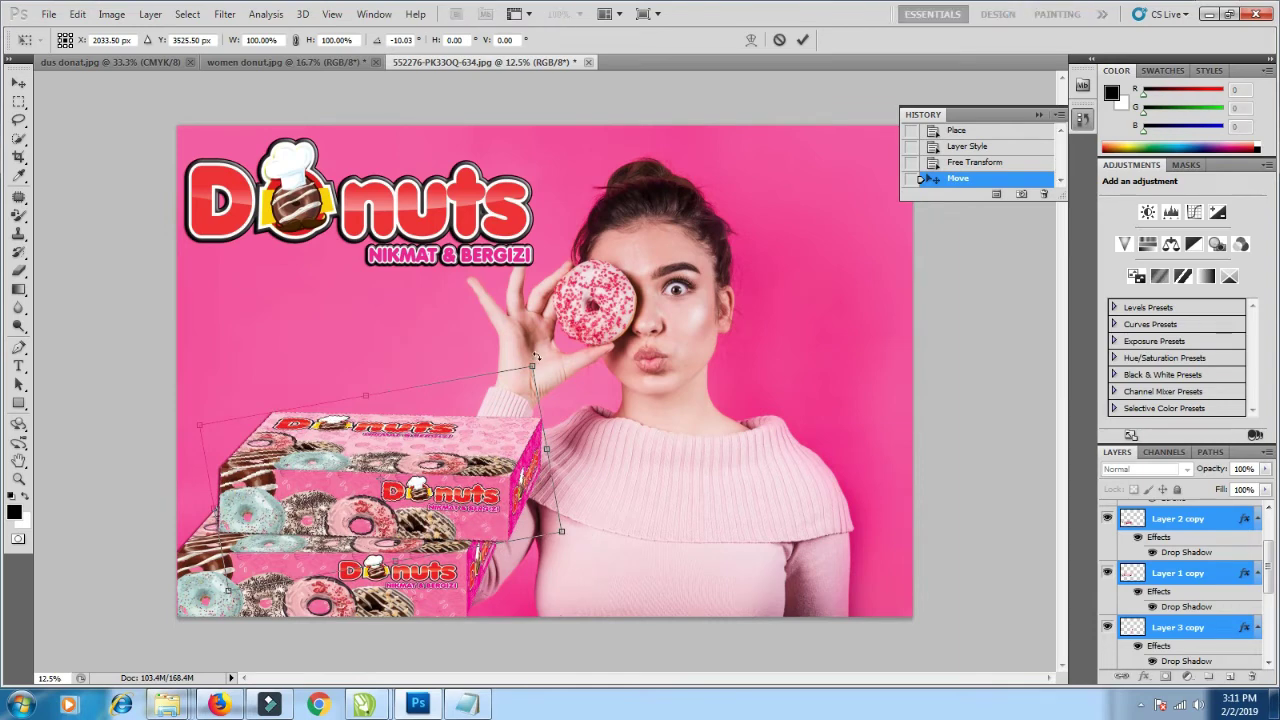
left_click(801, 40)
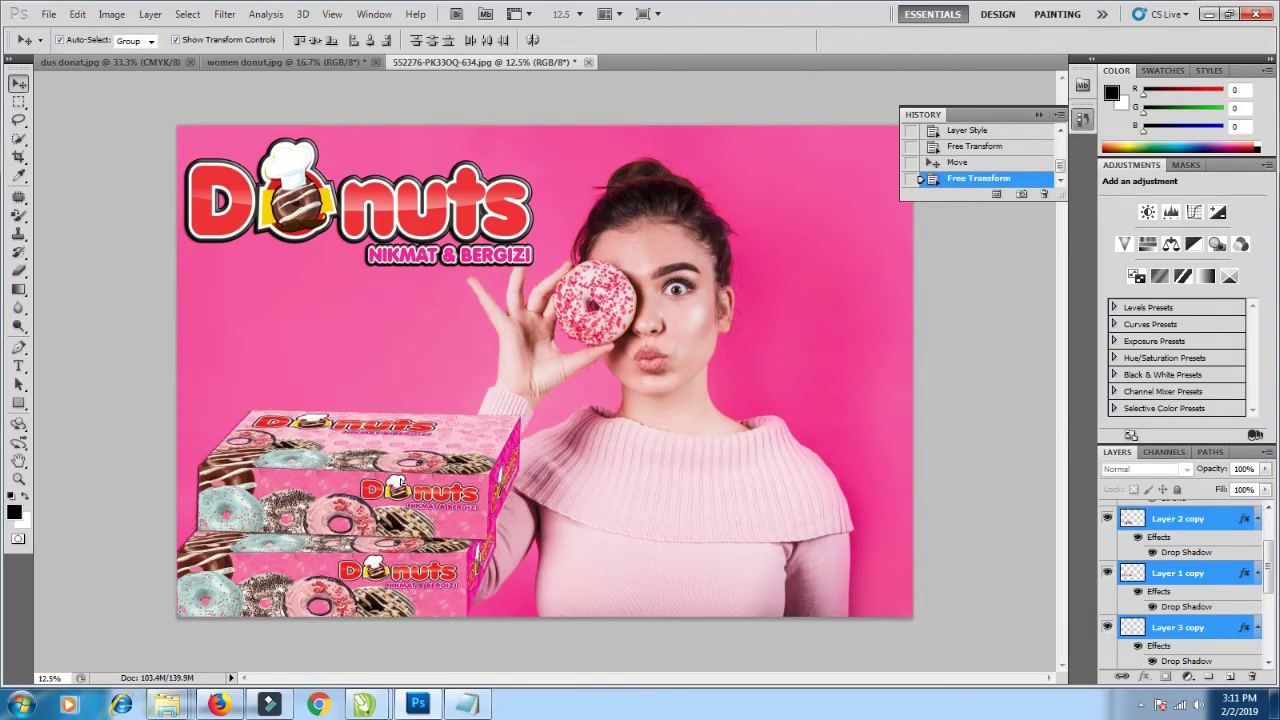
mouse_move(396, 484)
left_mouse_down()
mouse_move(383, 489)
mouse_move(686, 556)
left_mouse_up()
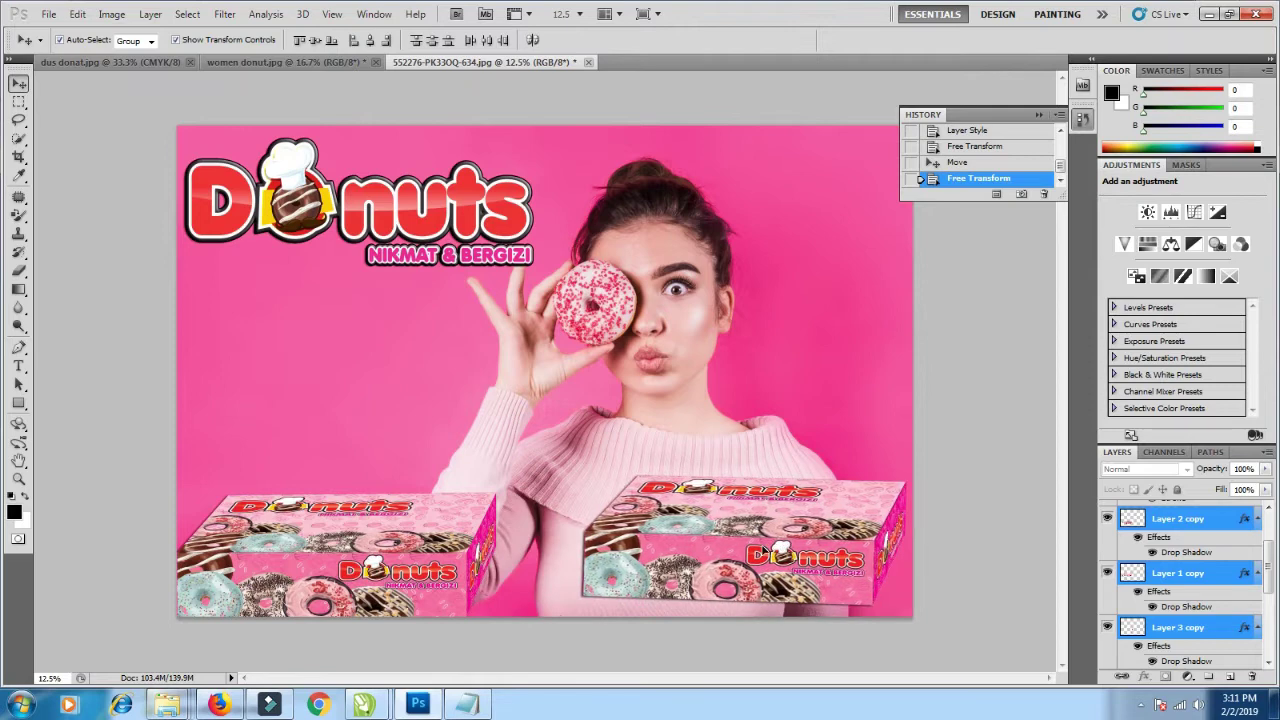
mouse_move(643, 560)
left_mouse_down()
mouse_move(583, 465)
mouse_move(337, 475)
mouse_move(387, 482)
left_mouse_up()
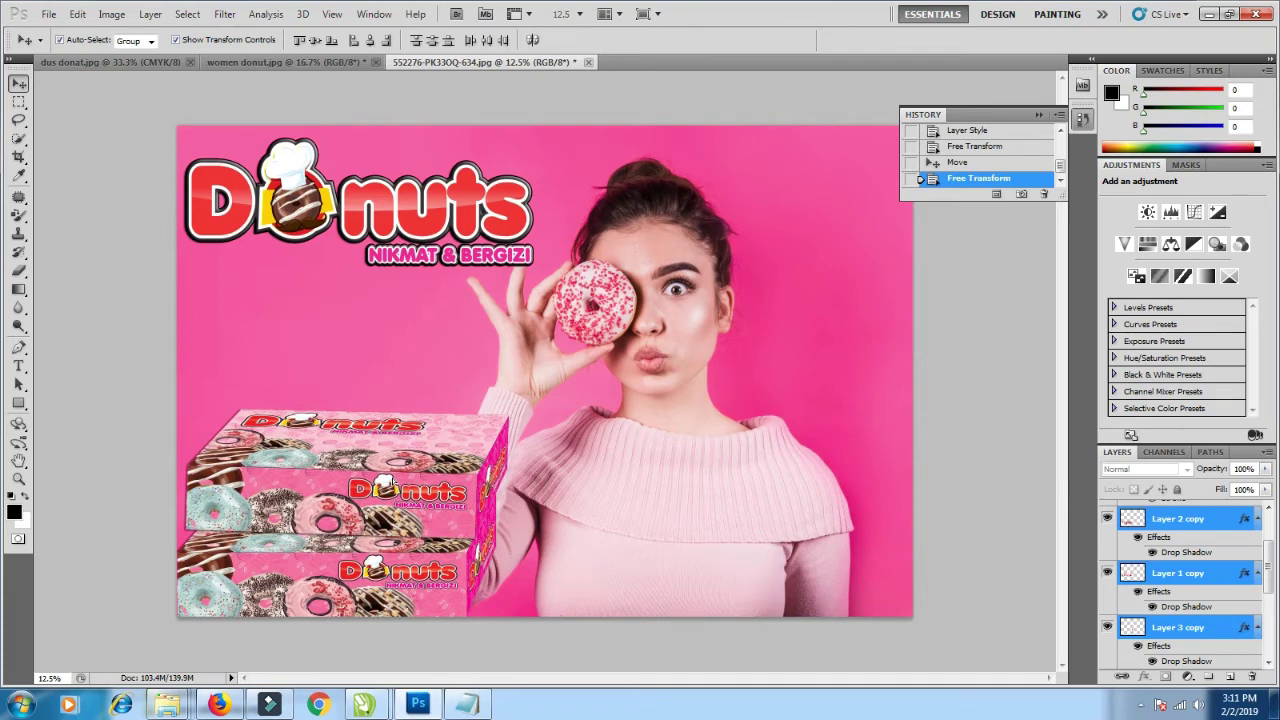
- Shrink the upper box to about 92%, tilt it about 10°, and lift it beside her hand
left_click_drag(408, 482, 400, 395)
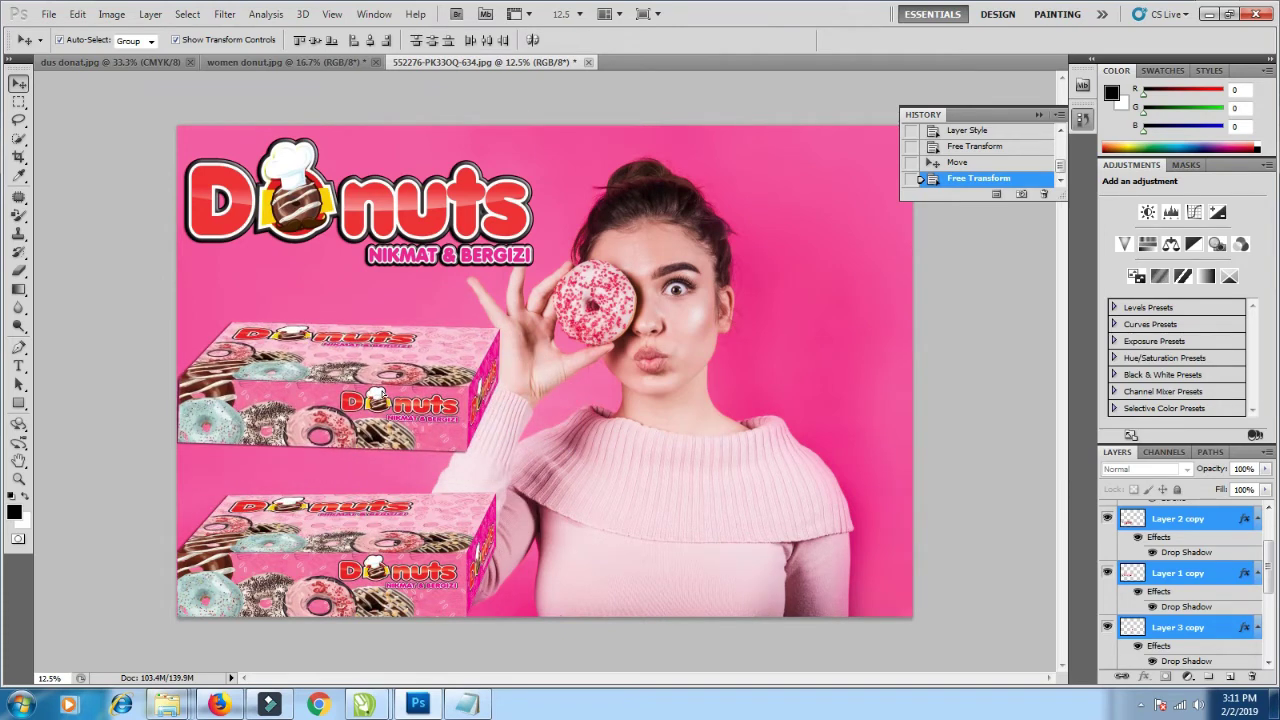
left_click_drag(509, 458, 487, 481)
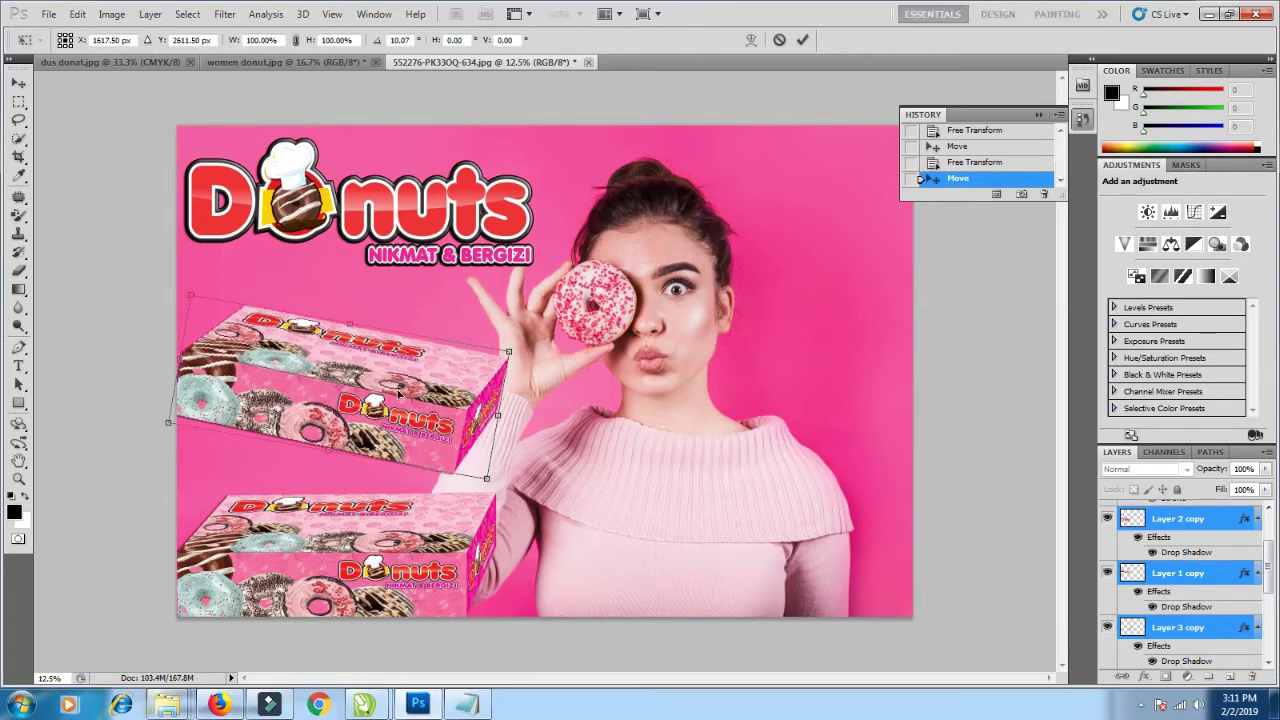
left_click_drag(340, 372, 359, 361)
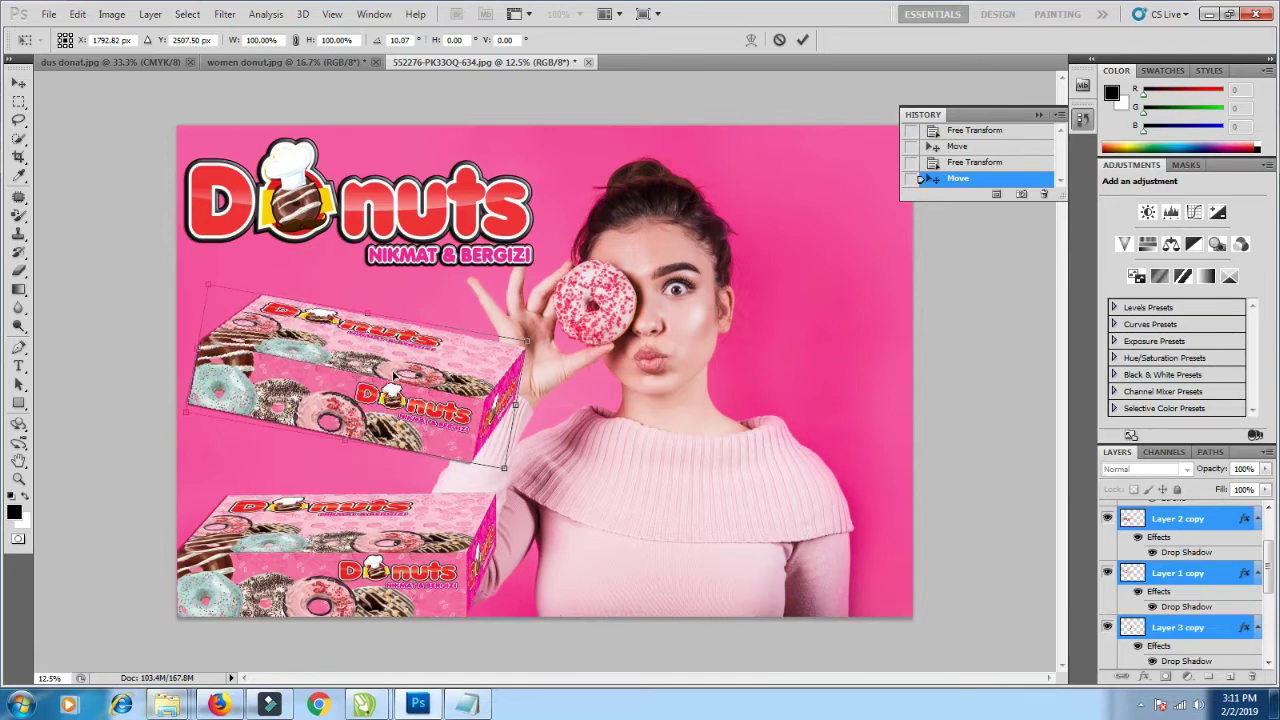
left_click_drag(503, 467, 466, 435)
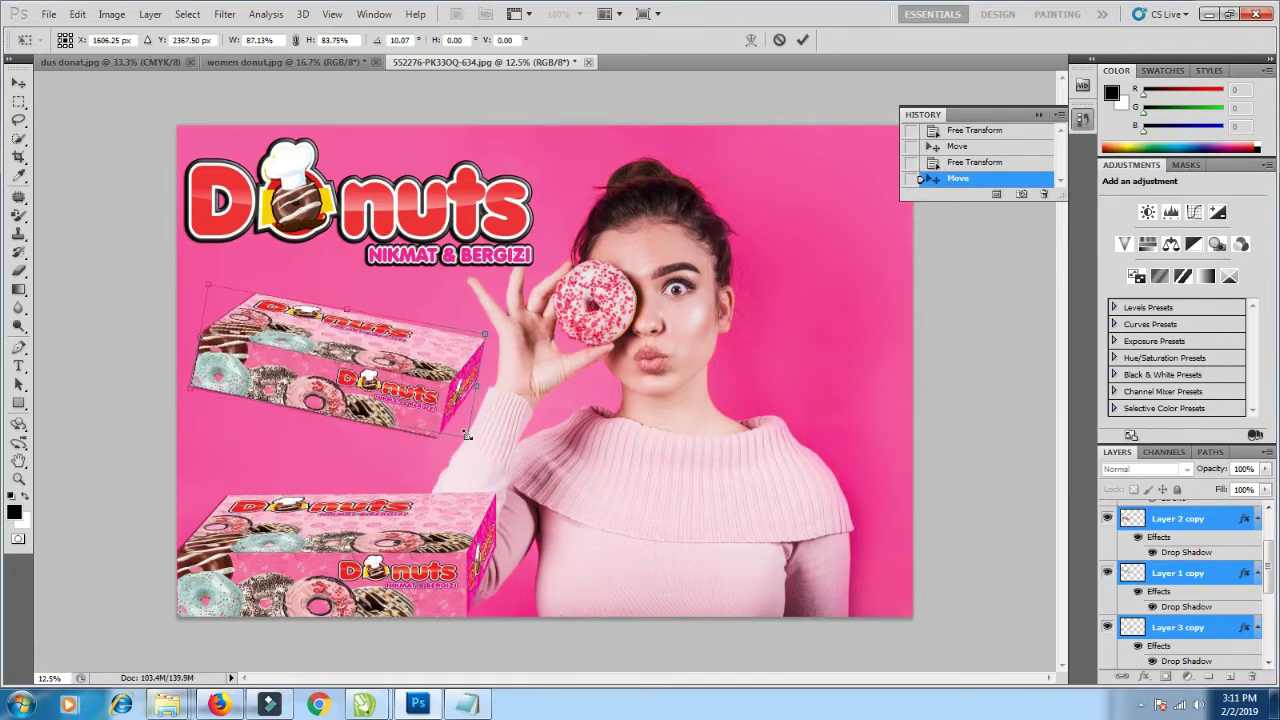
left_click_drag(466, 435, 481, 453)
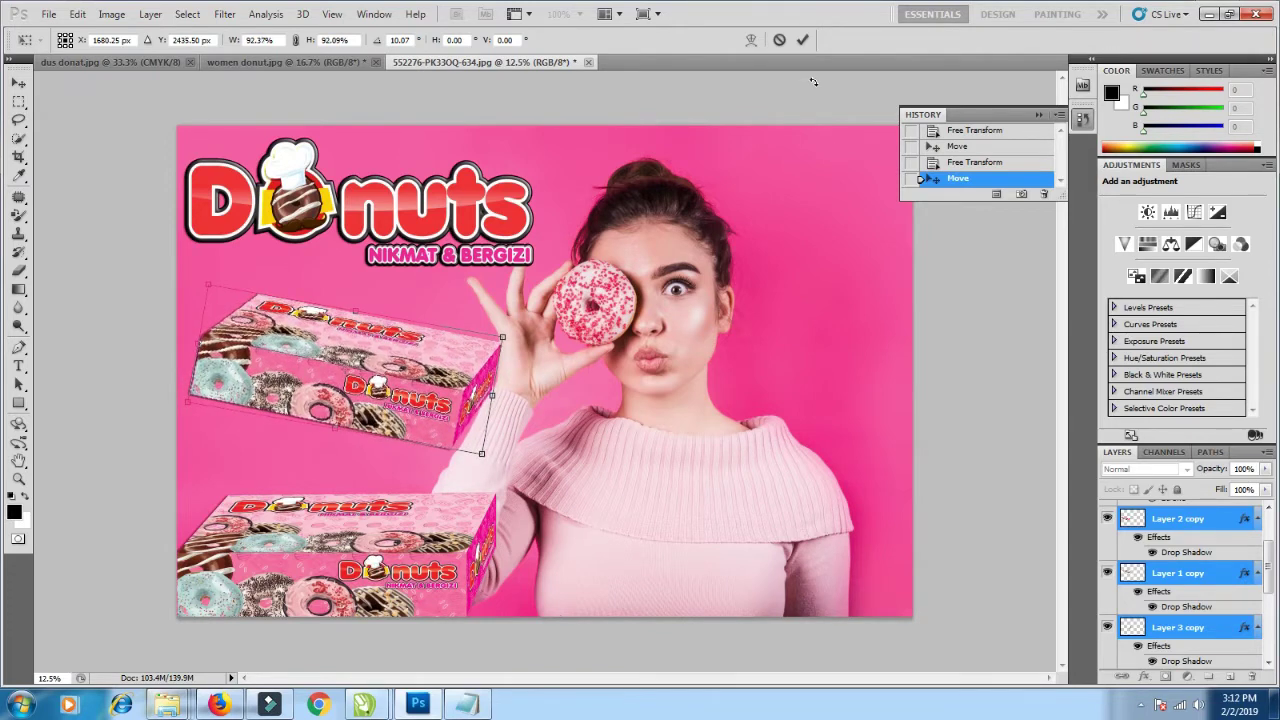
left_click(802, 40)
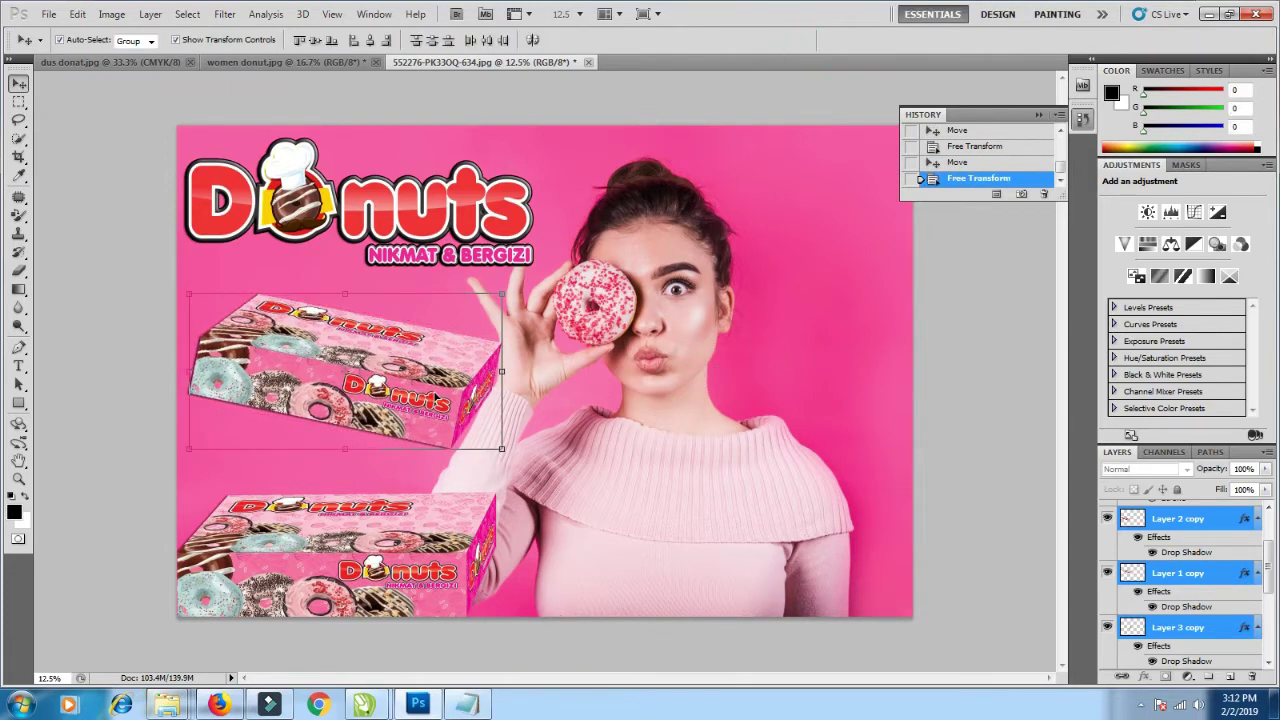
left_click_drag(424, 390, 428, 383)
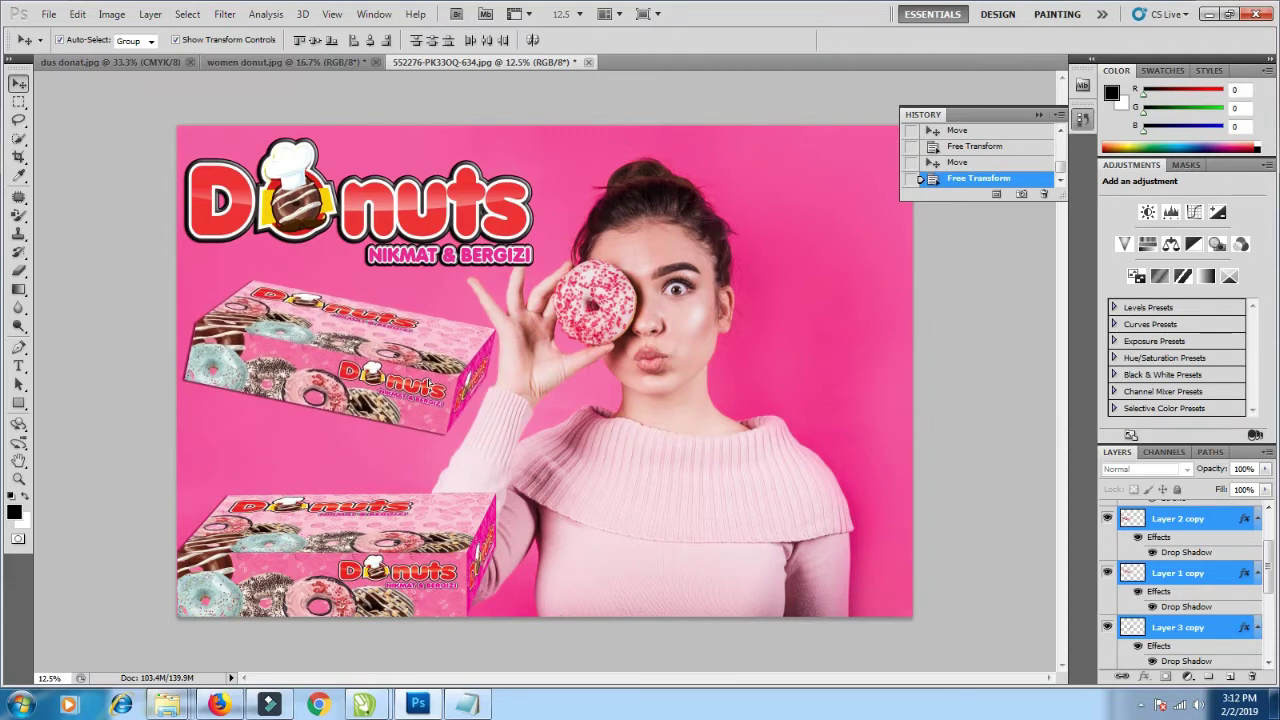
- Select Layer 2 and Layer 3 and shift the lower donut box right beneath the upper box
left_click(450, 528)
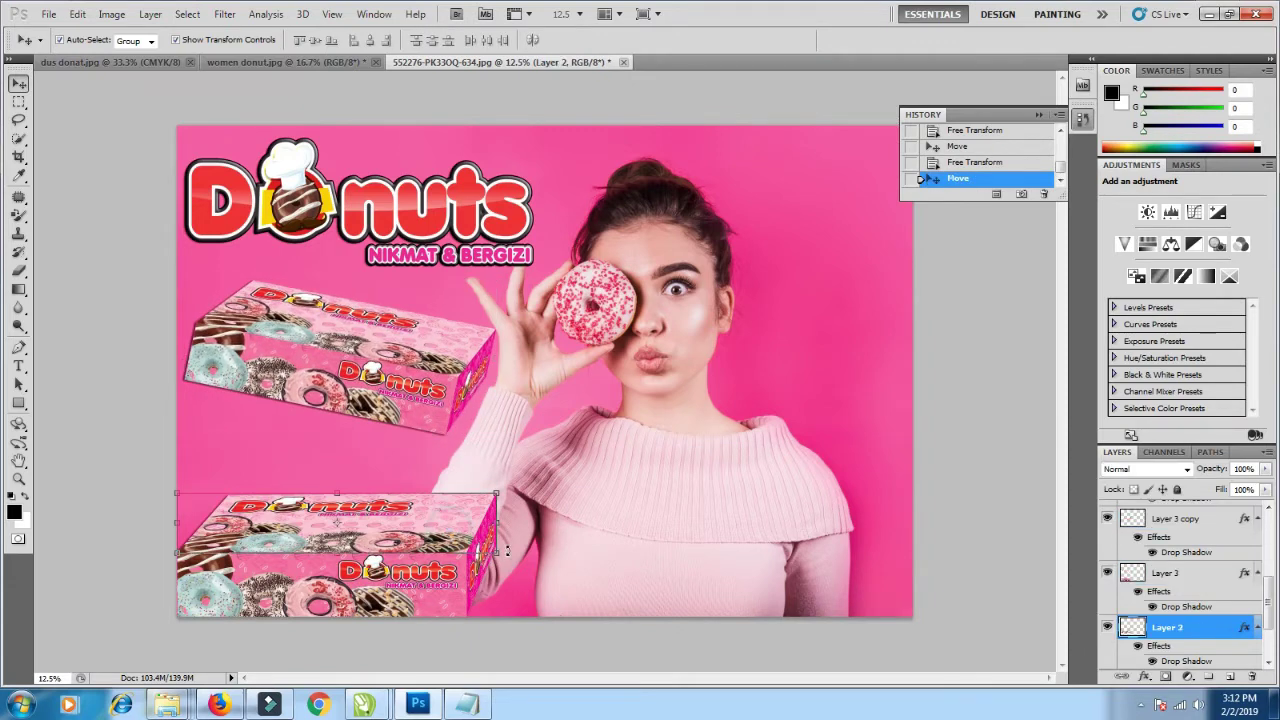
left_click(480, 582, "shift")
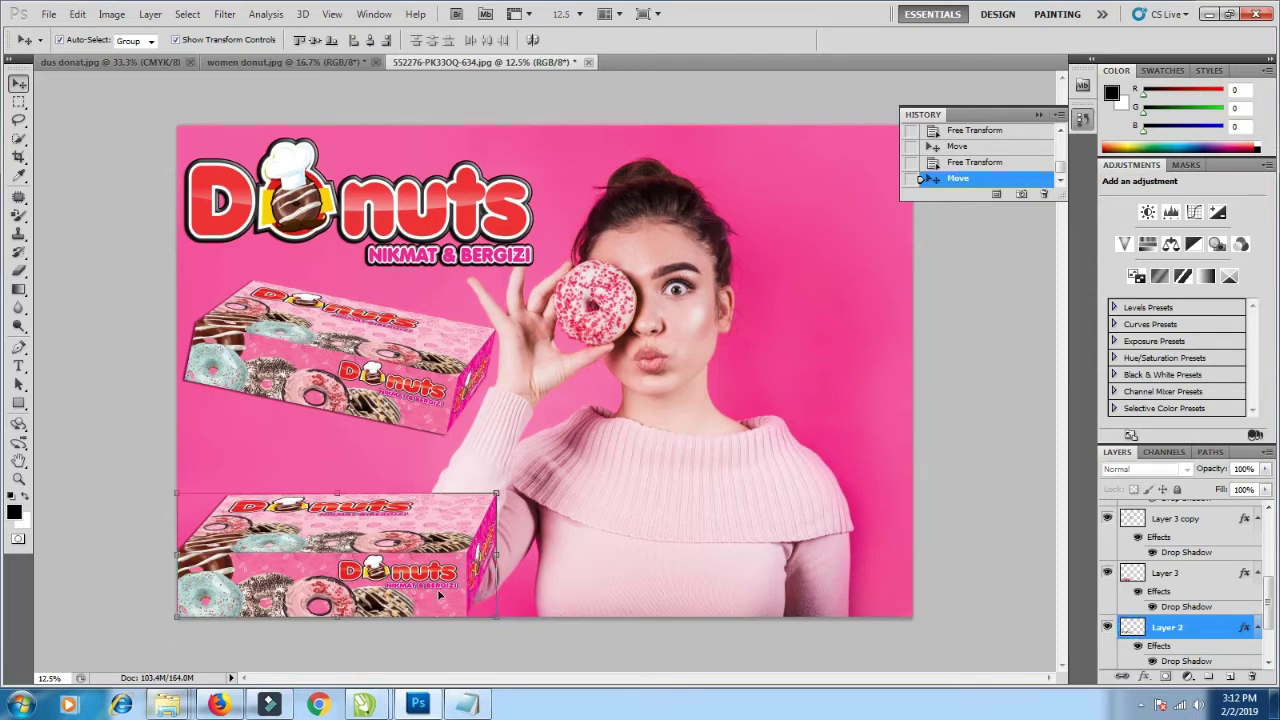
mouse_move(432, 595)
left_mouse_down()
mouse_move(856, 604)
mouse_move(456, 572)
left_mouse_up()
left_click(677, 447)
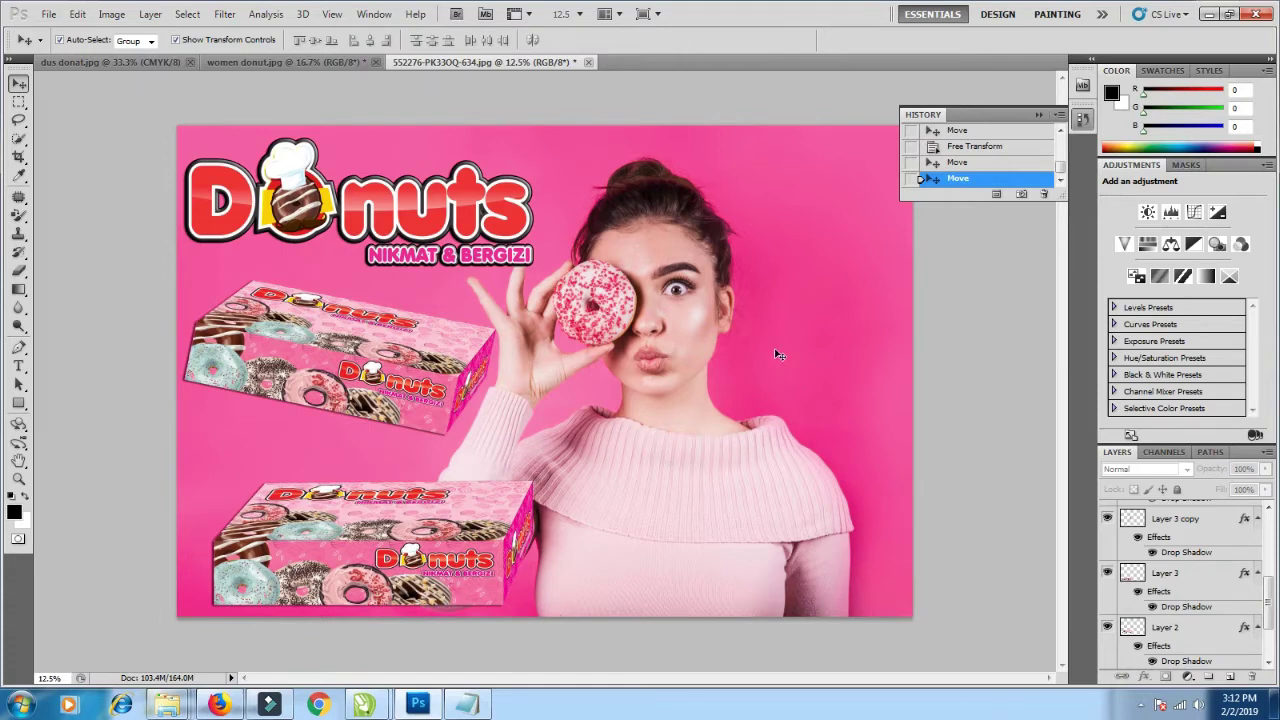
left_click(48, 14)
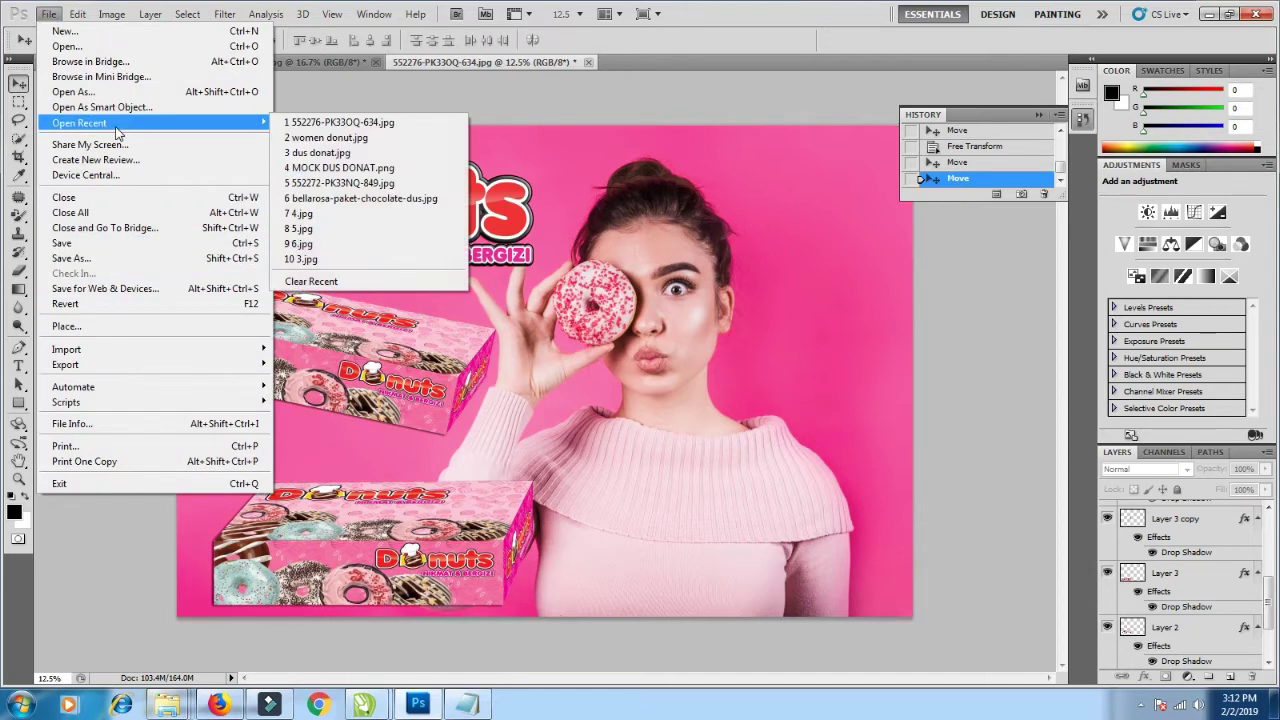
- Save a JPEG copy, targeting the D:\IGUANA\OEDER MASUK\2019\FEB folder
left_click(90, 259)
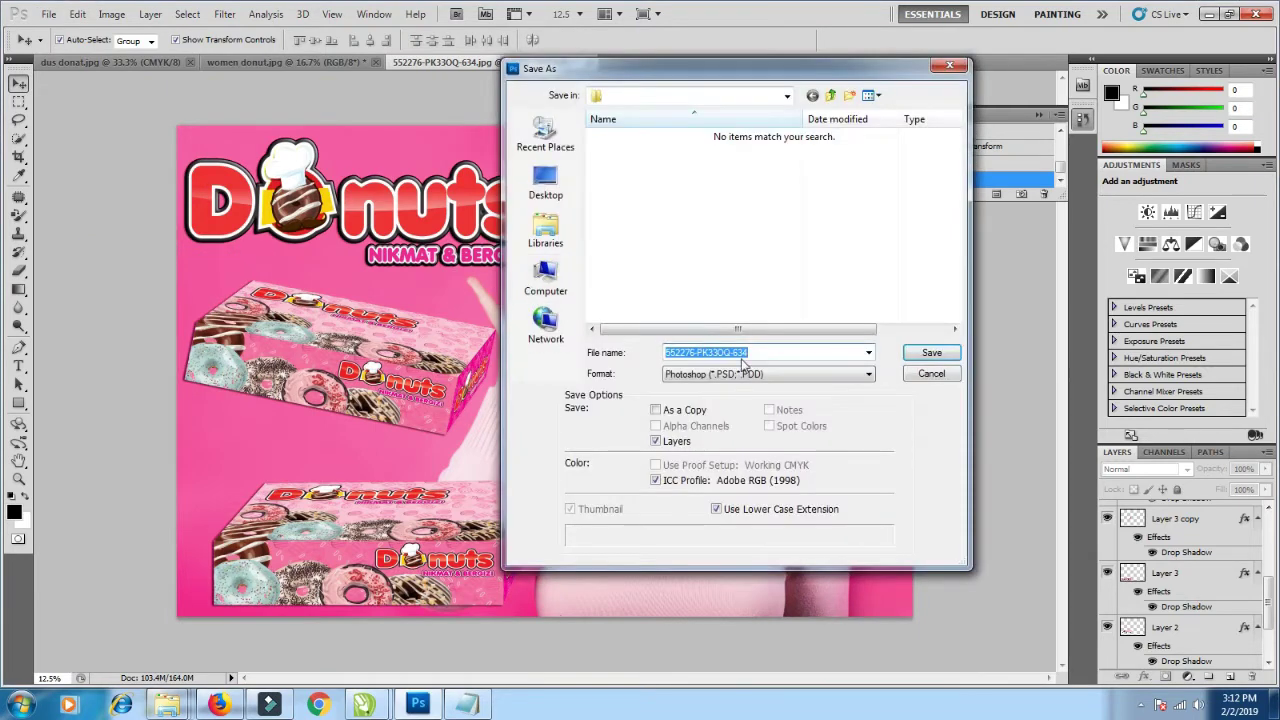
left_click(738, 378)
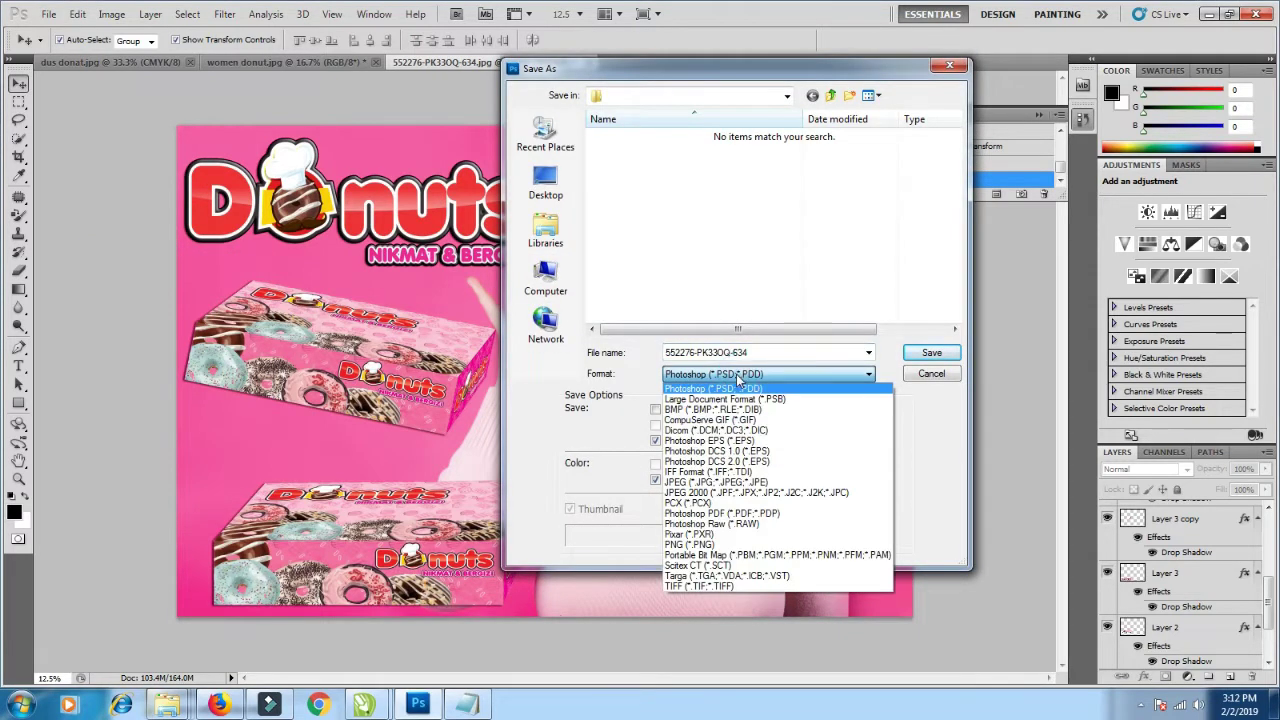
left_click(716, 481)
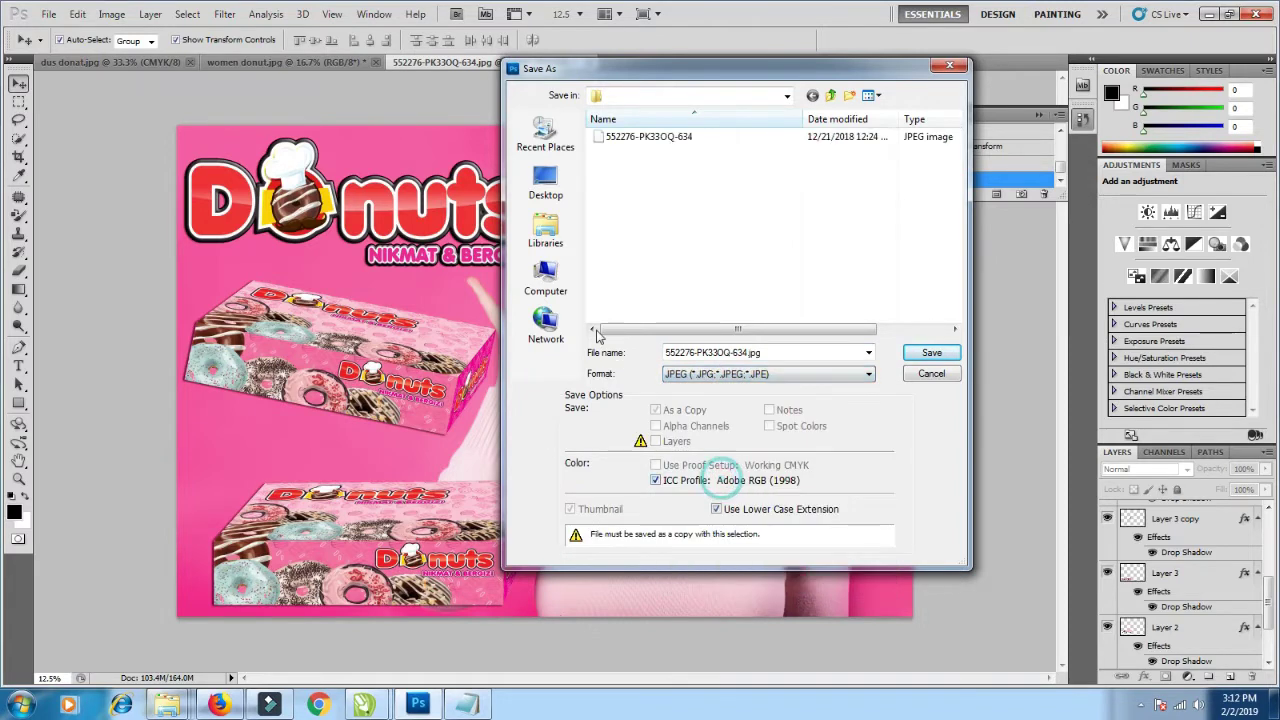
left_click(546, 280)
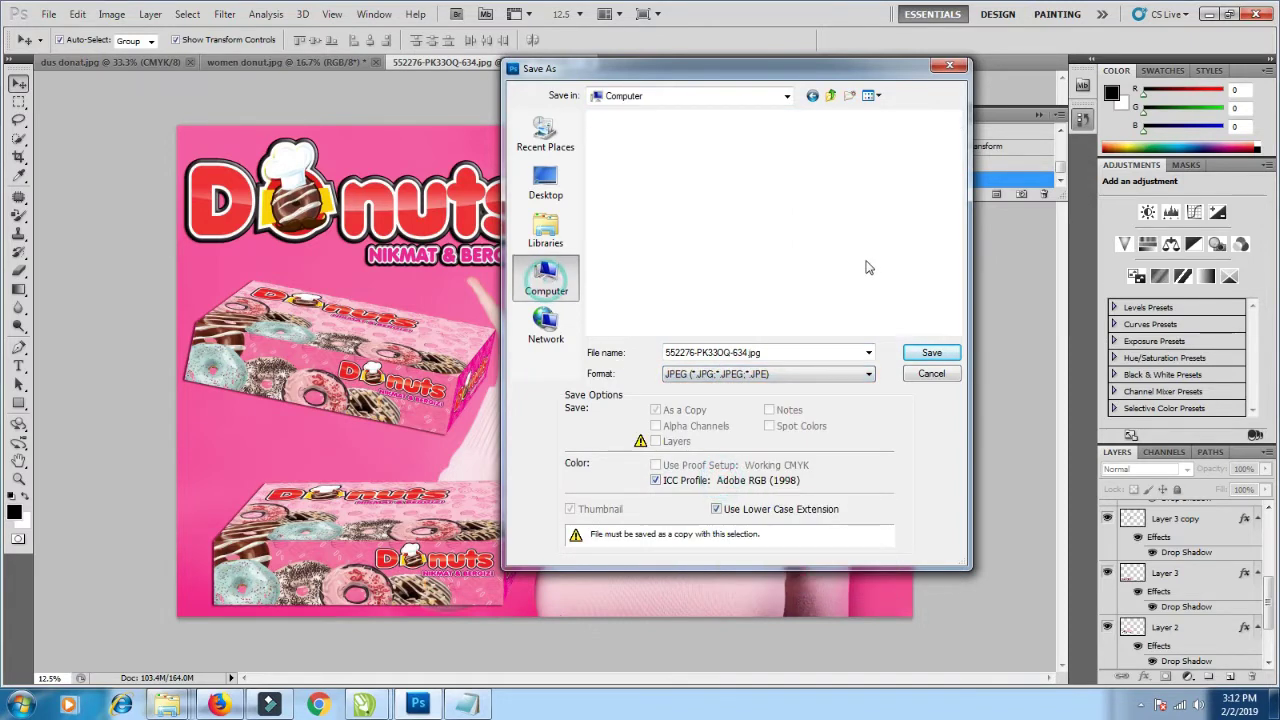
double_click(848, 148)
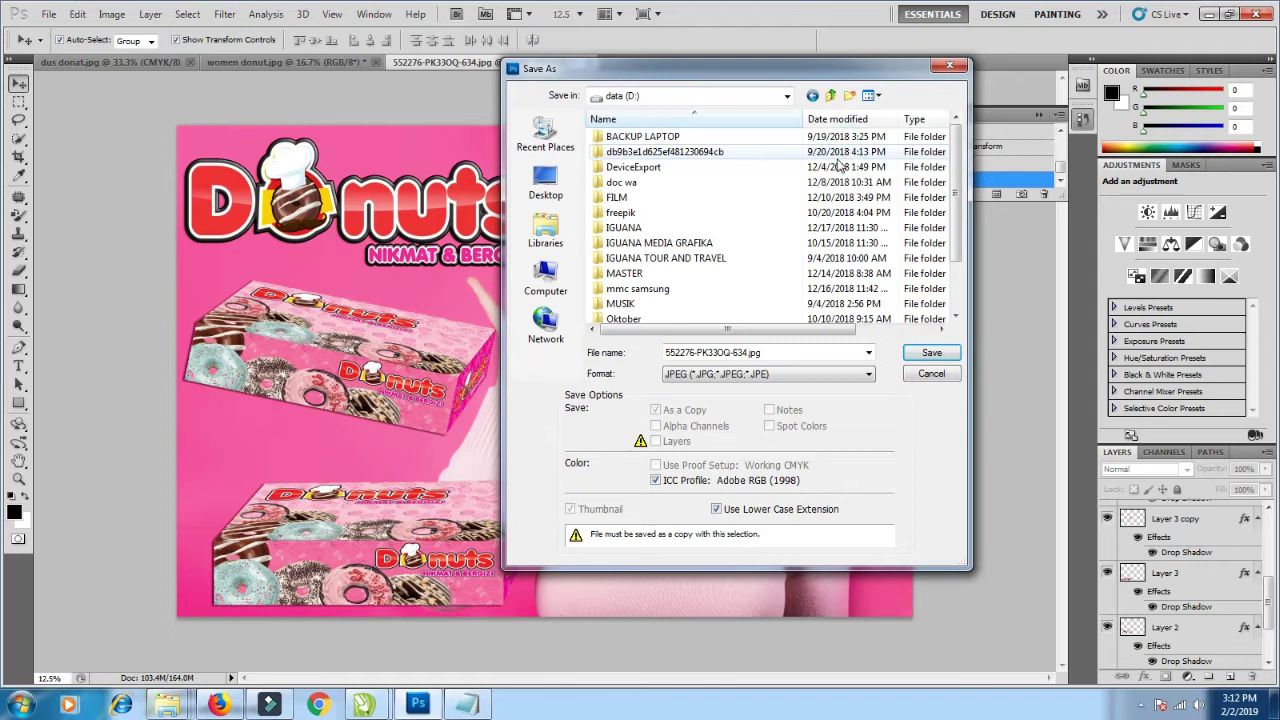
double_click(650, 227)
left_click(633, 199)
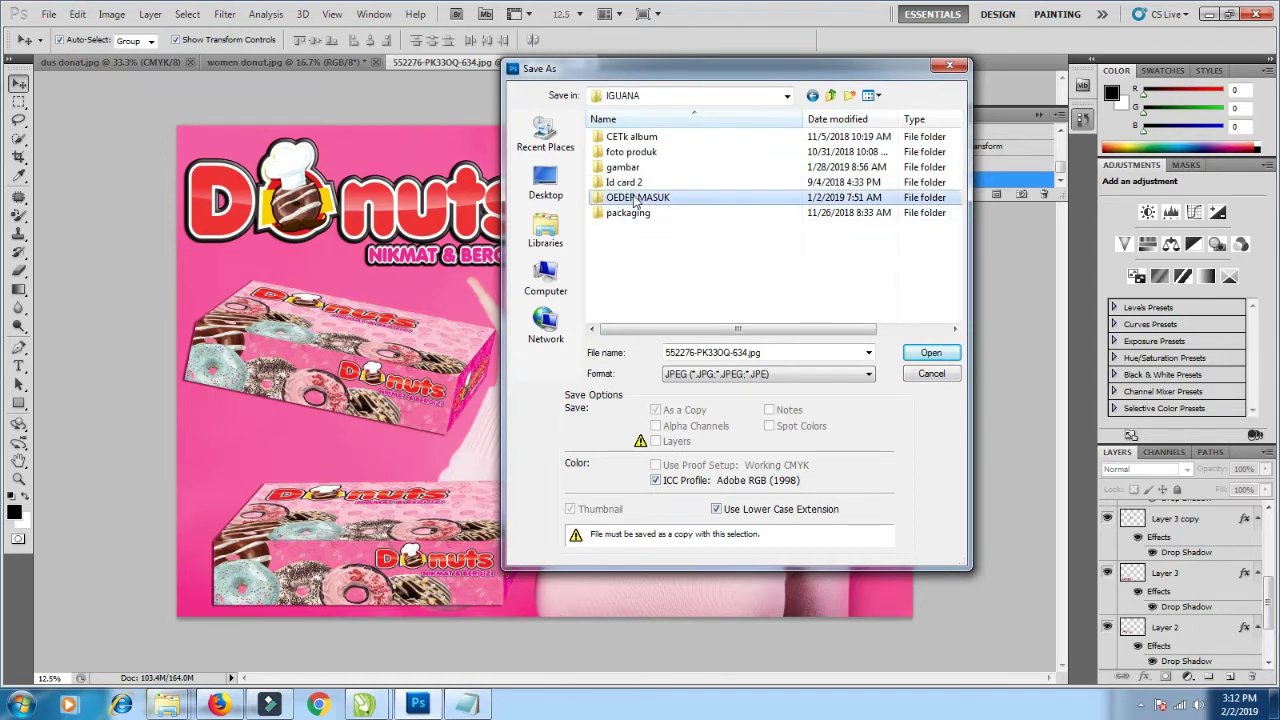
double_click(633, 199)
double_click(616, 137)
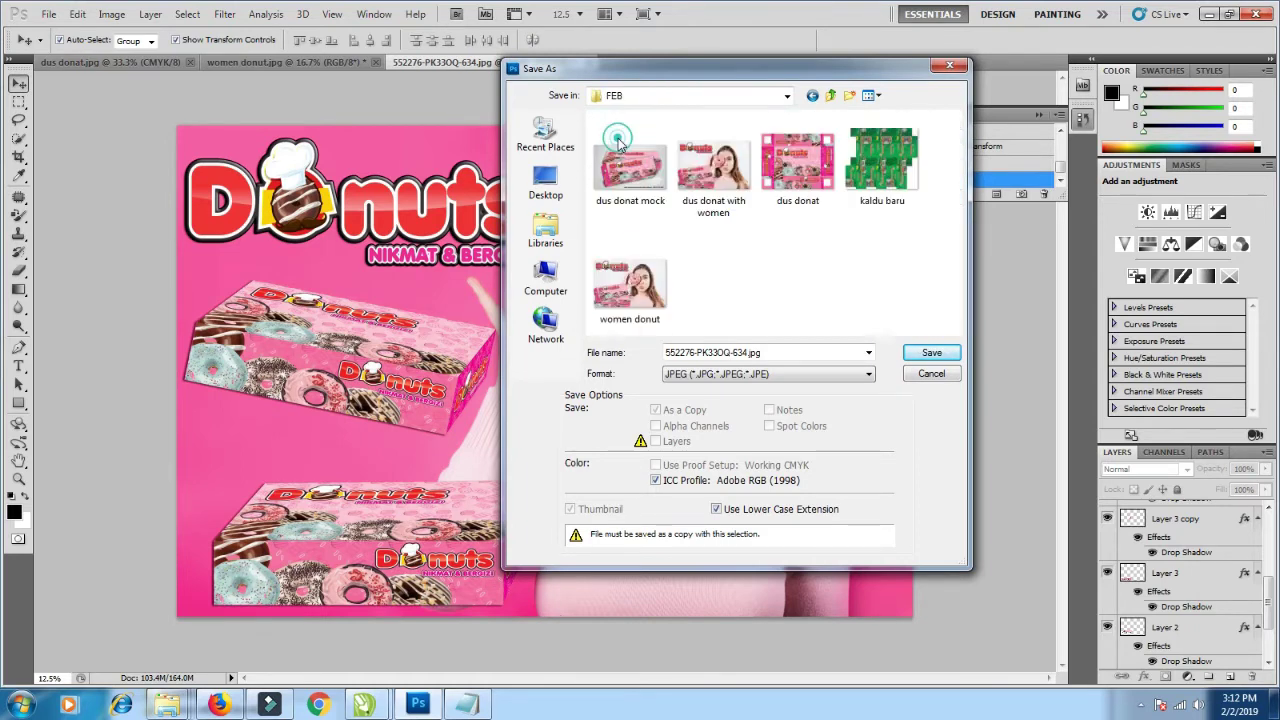
- Name the file 'mockup donat' and save it at JPEG quality 12
double_click(775, 352)
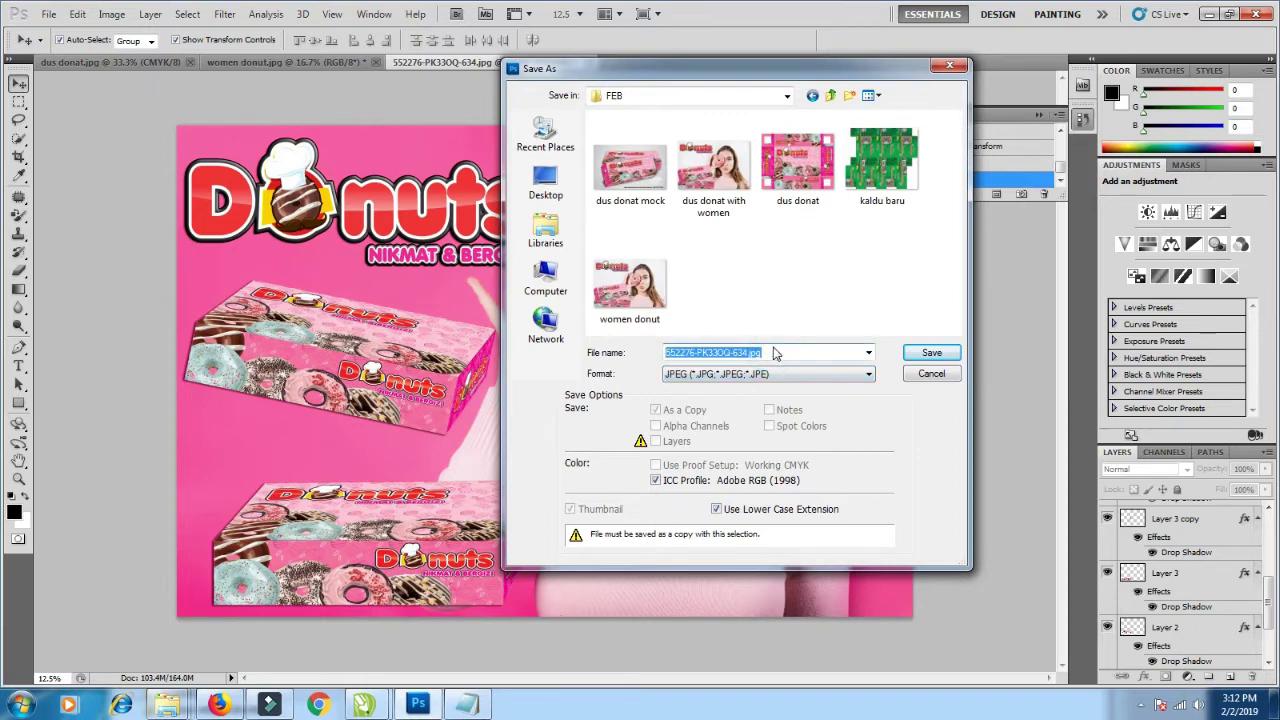
type("mockup d")
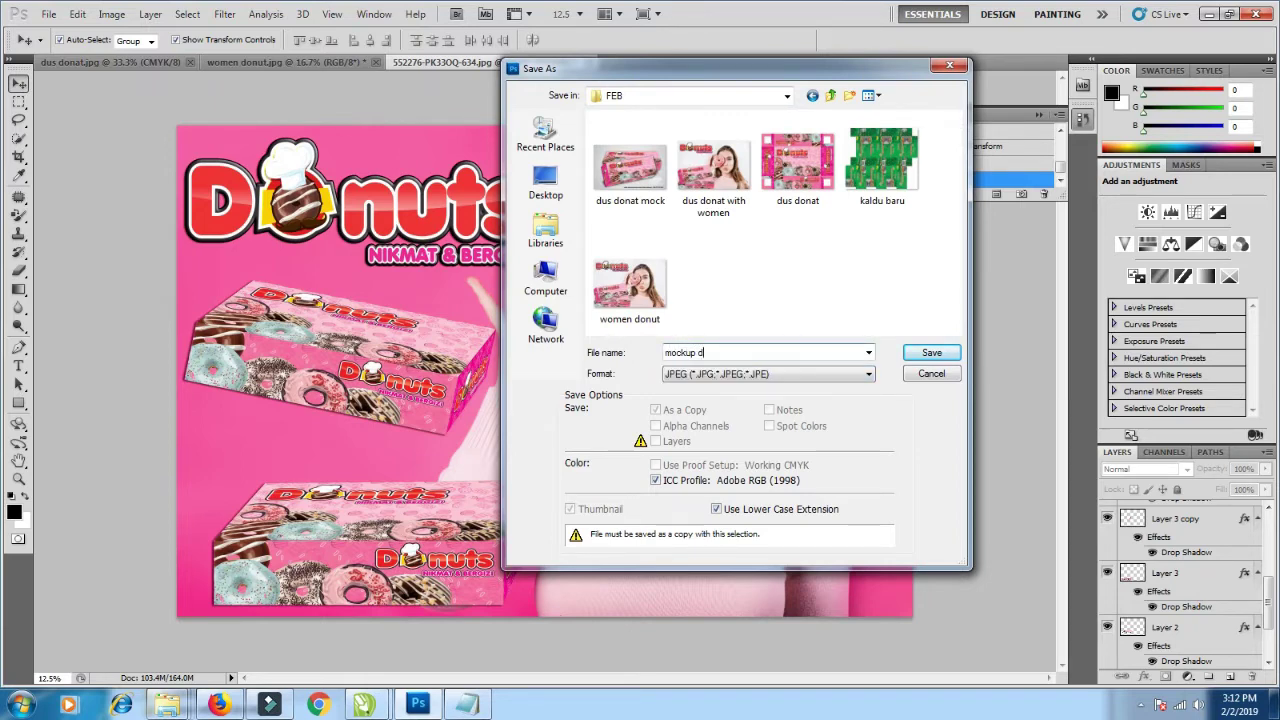
type("on")
key("Return")
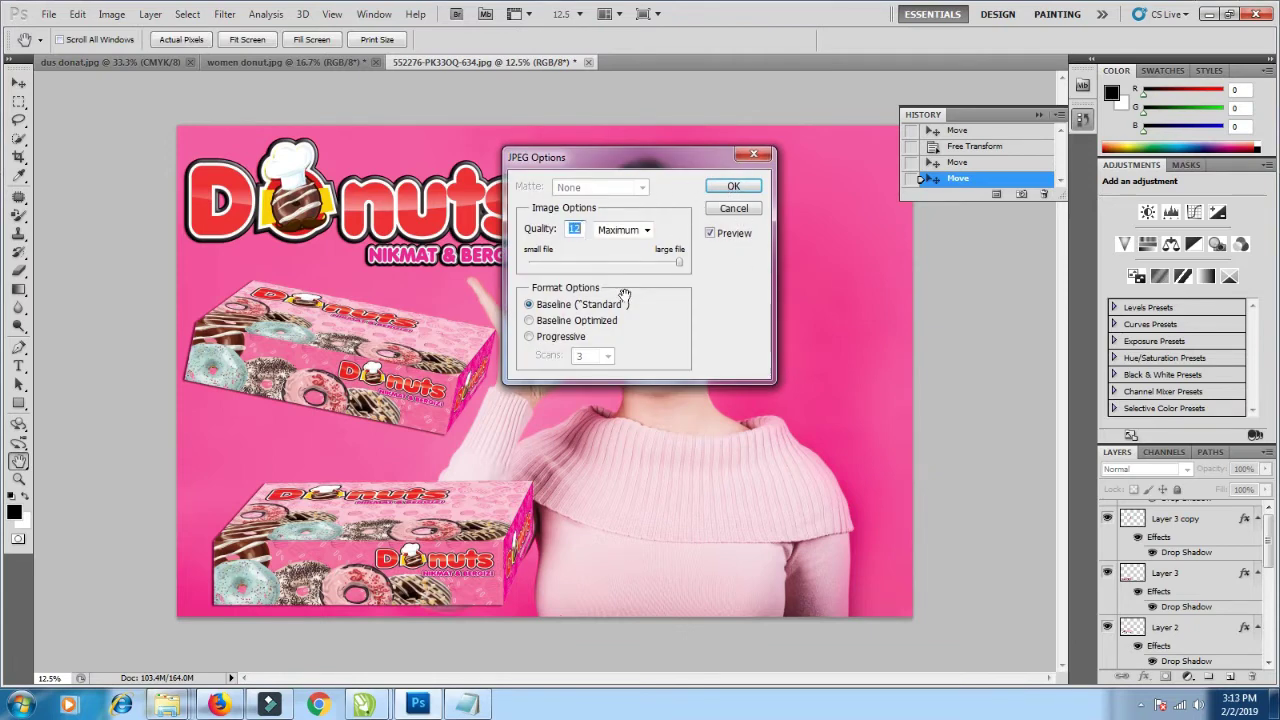
left_click(732, 188)
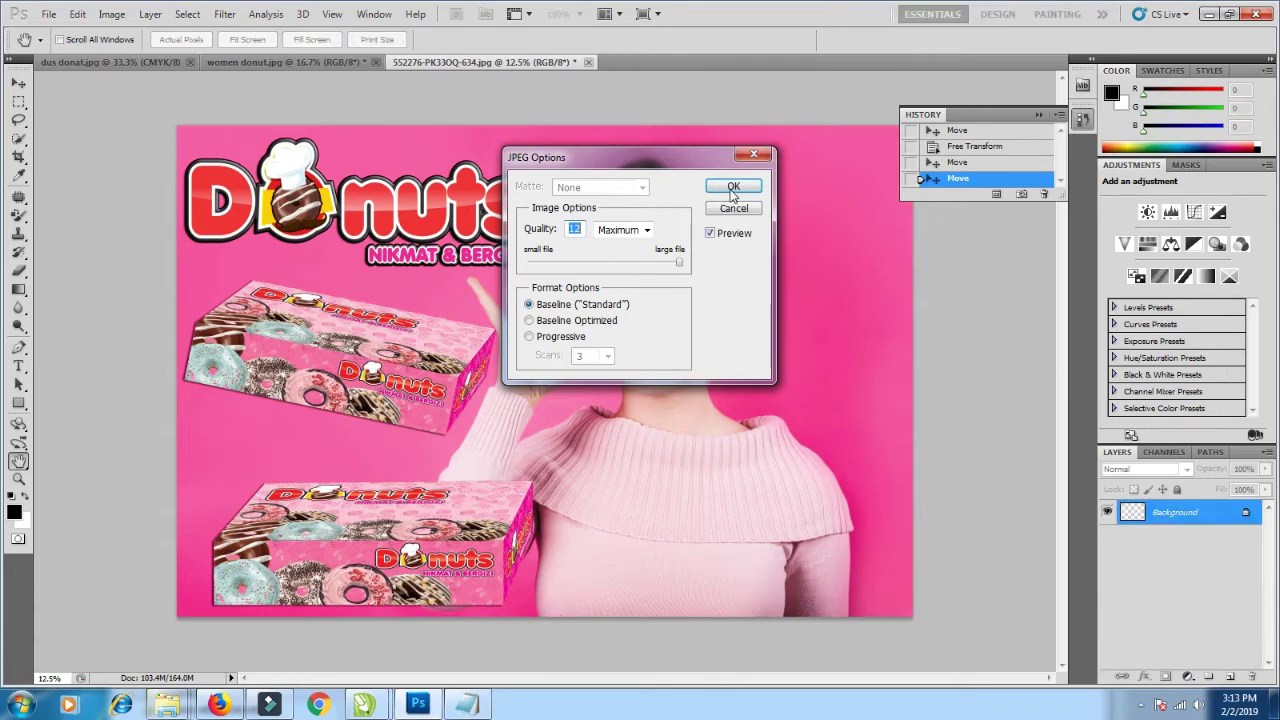
left_click(732, 188)
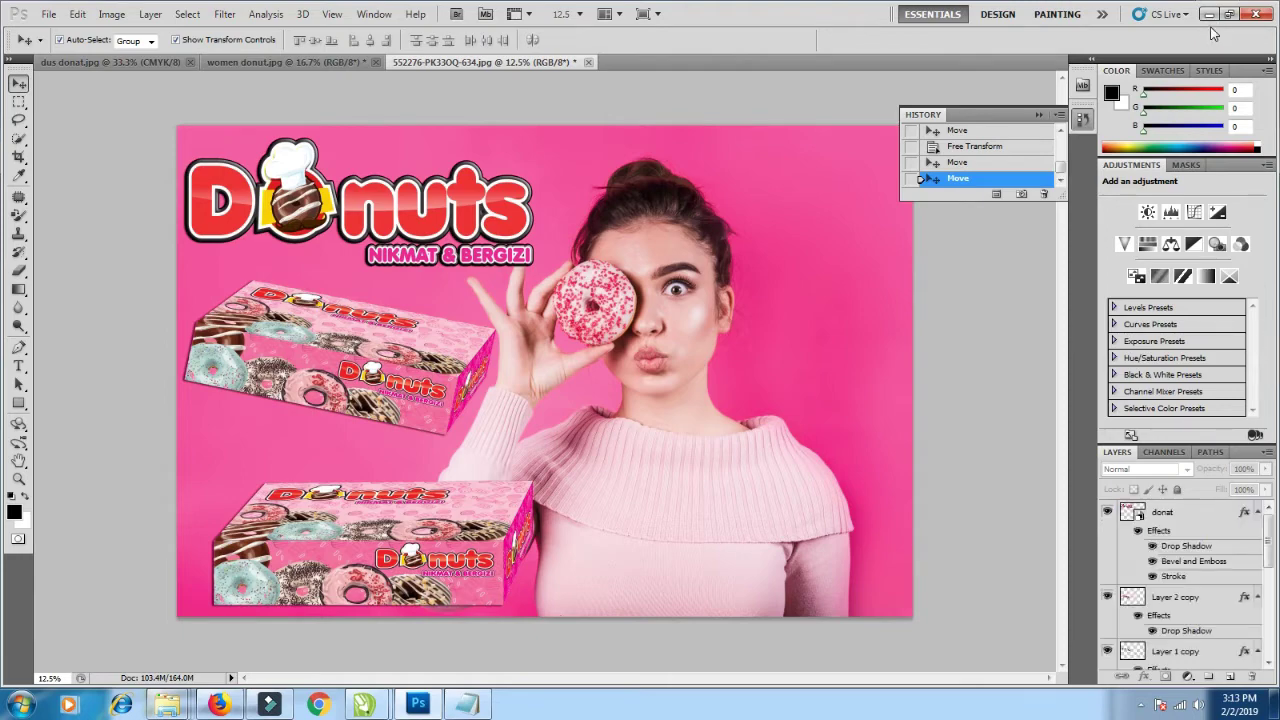
- Minimize Photoshop and open mockup donat in Windows Photo Viewer
left_click(1209, 15)
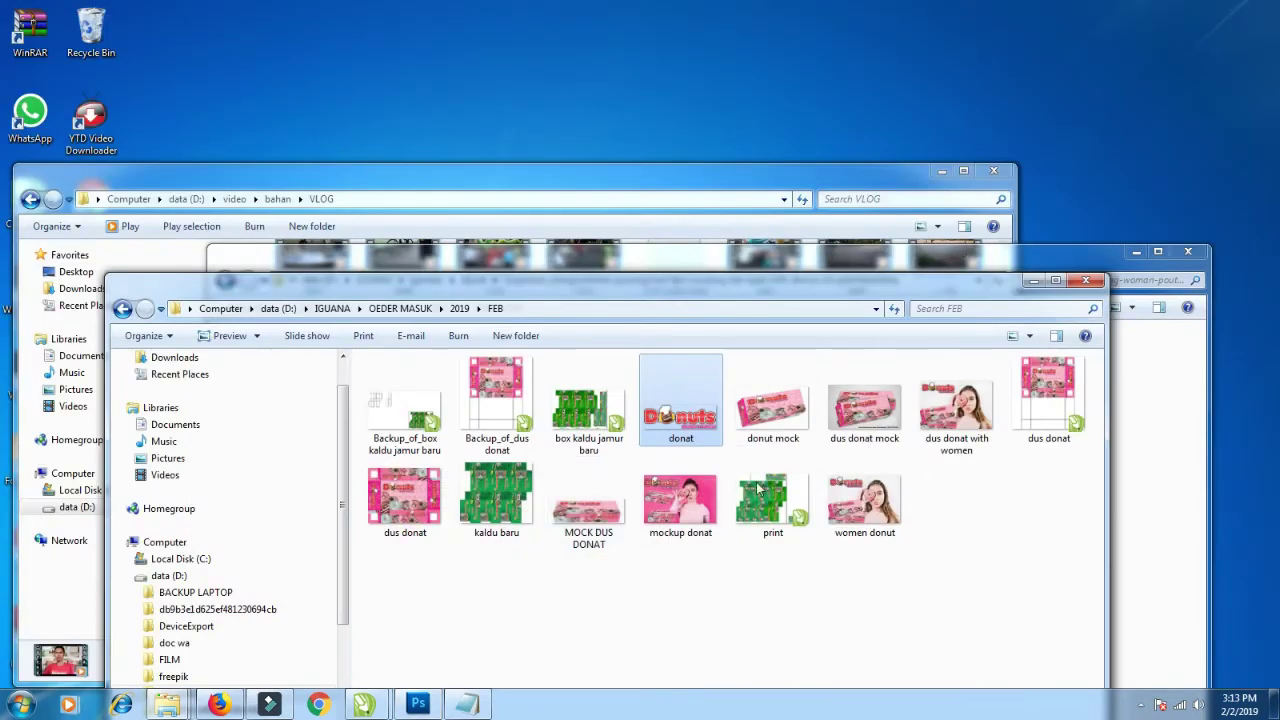
left_click(684, 528)
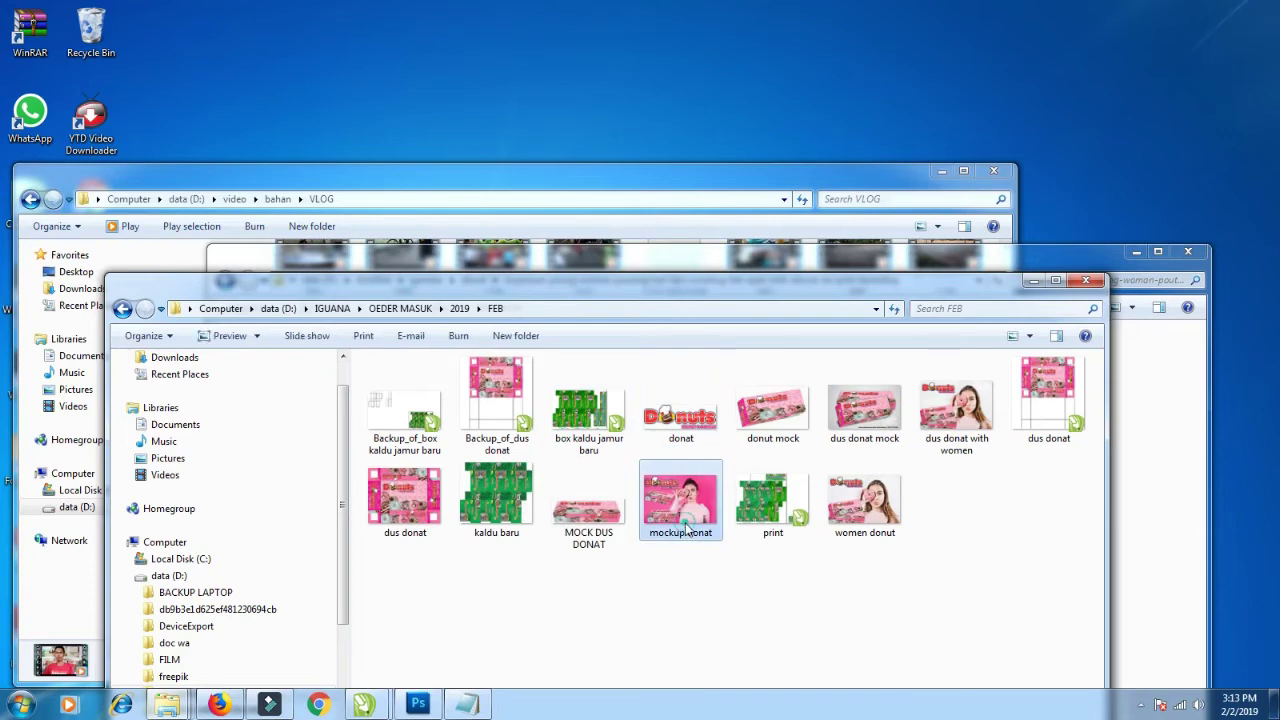
double_click(686, 529)
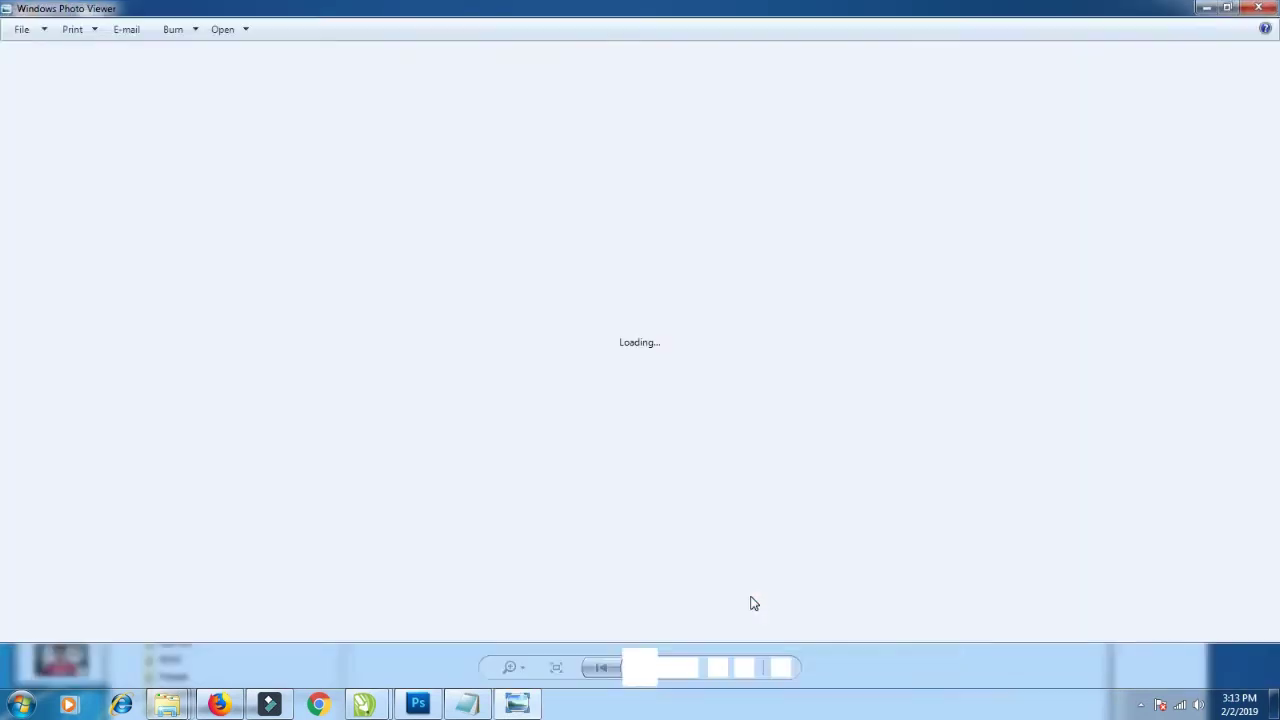